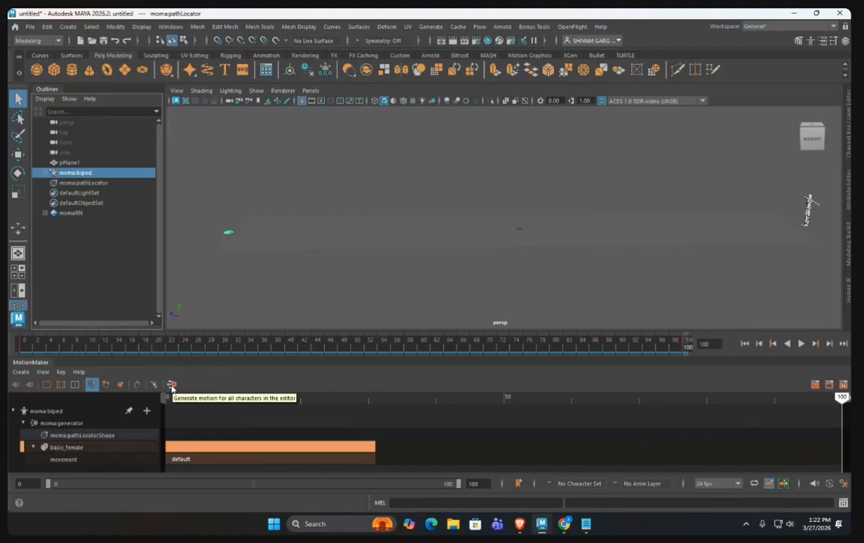
Step: Generate motion for all characters in MotionMaker and play back the result from frame 0
left_click(172, 385)
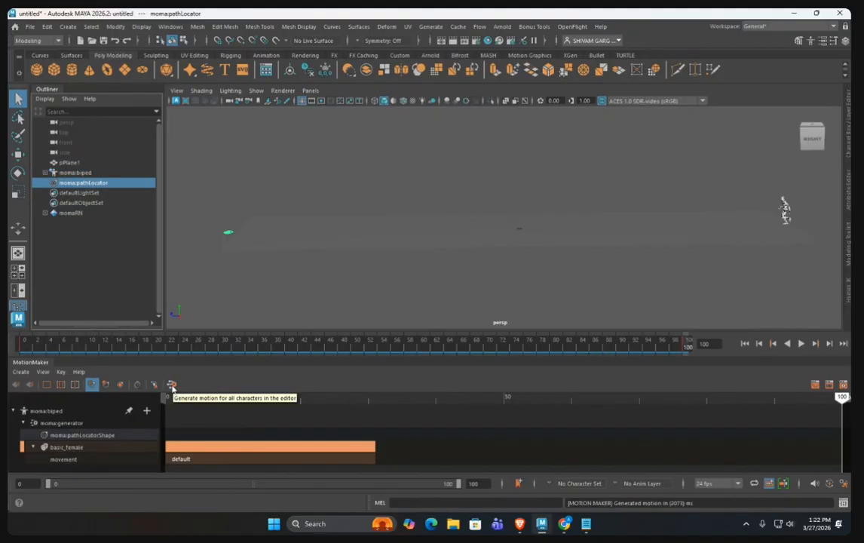
left_click(24, 344)
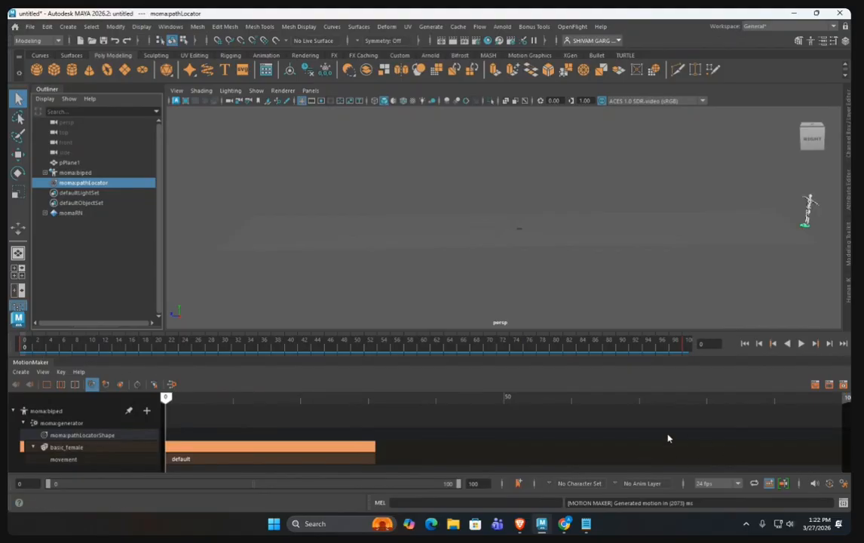
left_click(801, 344)
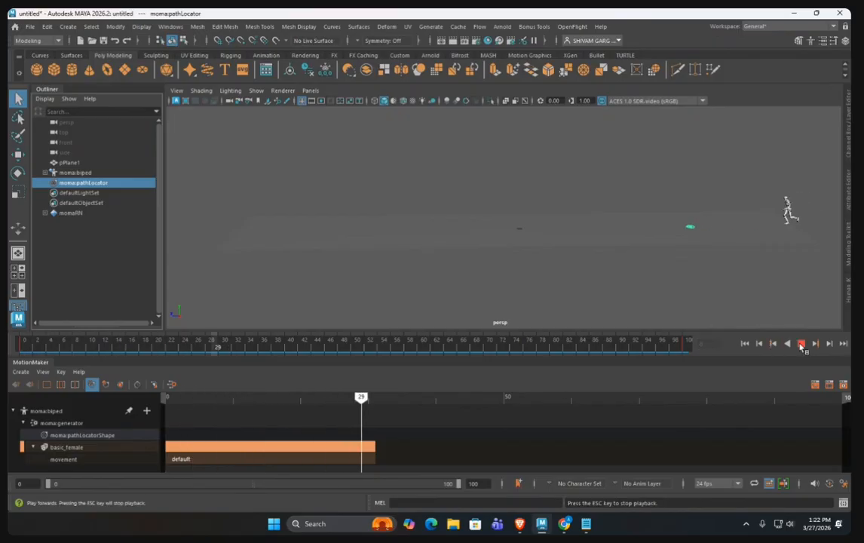
left_click(801, 344)
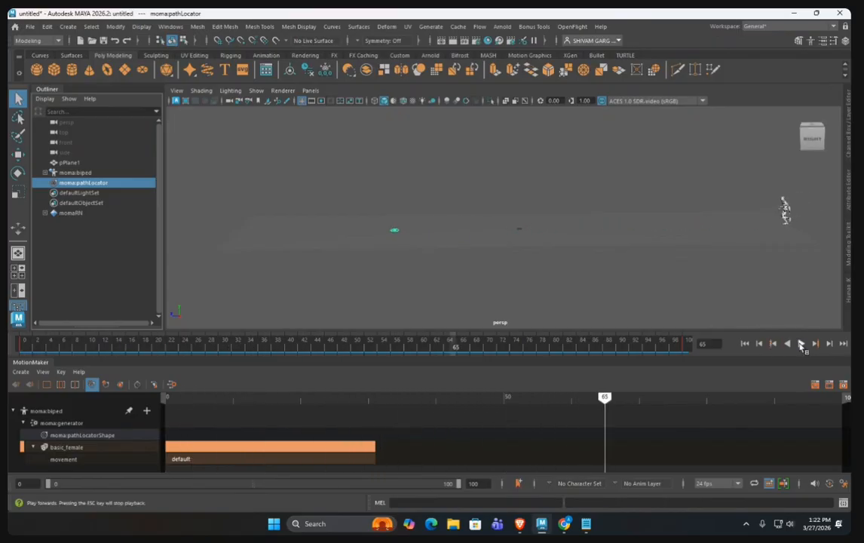
left_click(801, 344)
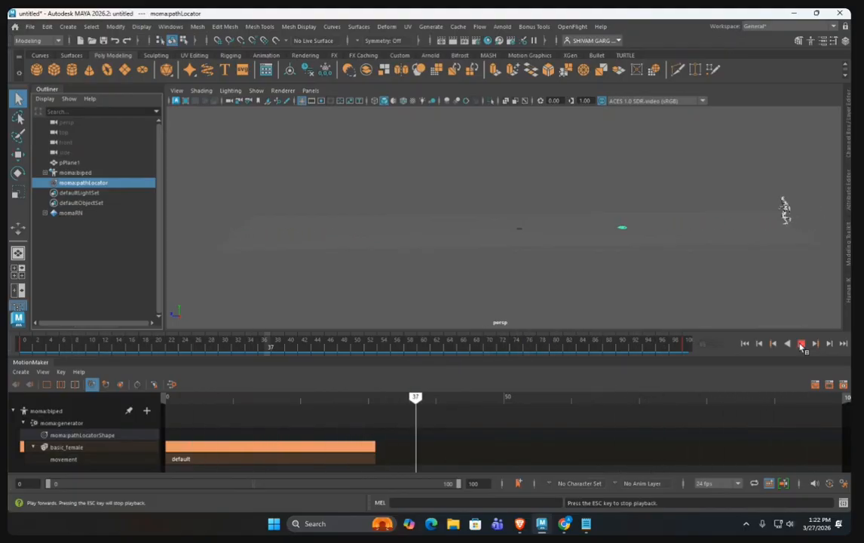
left_click(801, 346)
left_click_drag(135, 348, 43, 347)
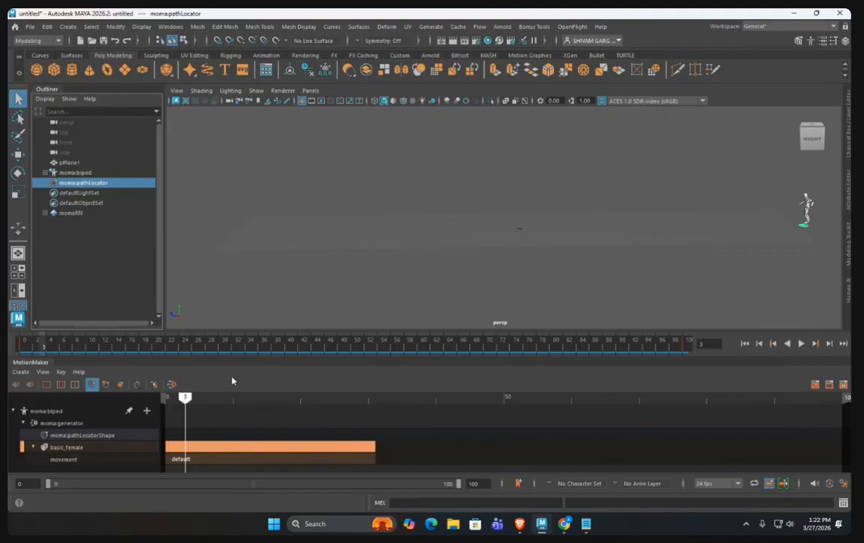
Step: Undo the generated motion and the earlier repositioning of the path locator
key("ctrl+z")
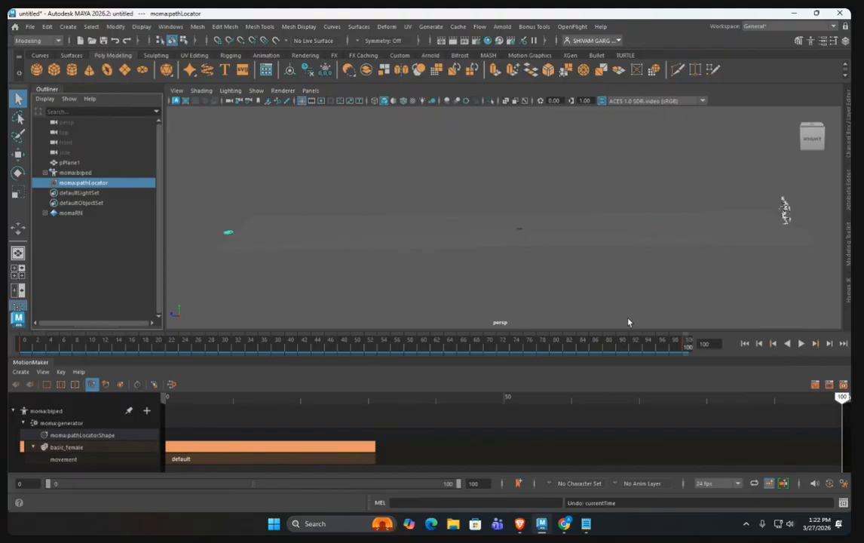
key("ctrl+z")
key("ctrl+z")
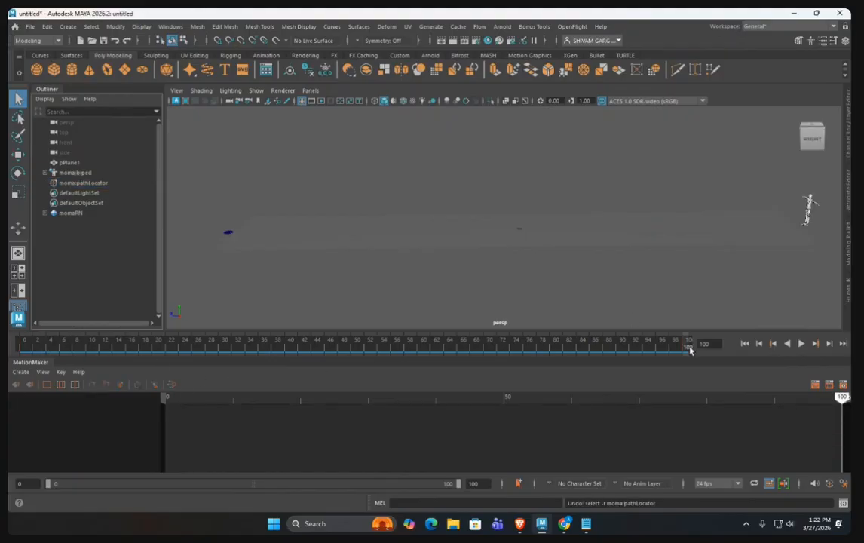
left_click_drag(45, 349, 9, 349)
middle_click_drag(760, 246, 528, 249, "alt")
scroll(526, 250, "up", 5)
key("ctrl+z")
key("ctrl+z")
key("ctrl+z")
key("ctrl+z")
key("ctrl+z")
key("ctrl+z")
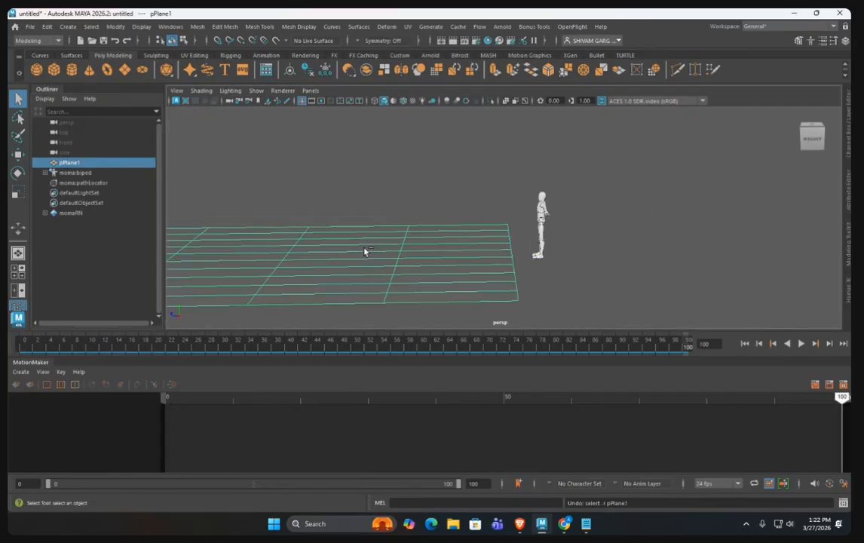
key("ctrl+z")
key("ctrl+z")
key("ctrl+z")
key("ctrl+z")
key("ctrl+z")
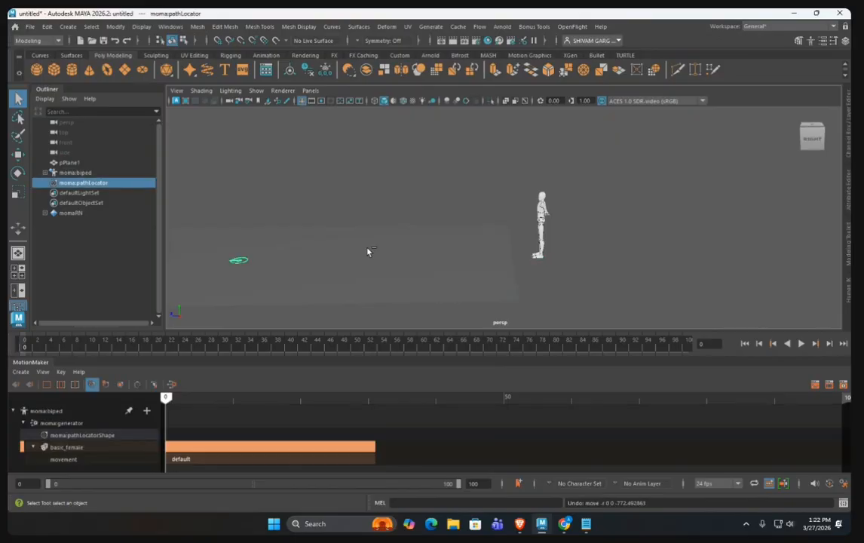
scroll(370, 253, "down", 5)
middle_click_drag(381, 253, 518, 242, "alt")
left_click(312, 158)
left_click_drag(312, 159, 385, 249)
left_click_drag(465, 139, 479, 246, "ctrl")
key("w")
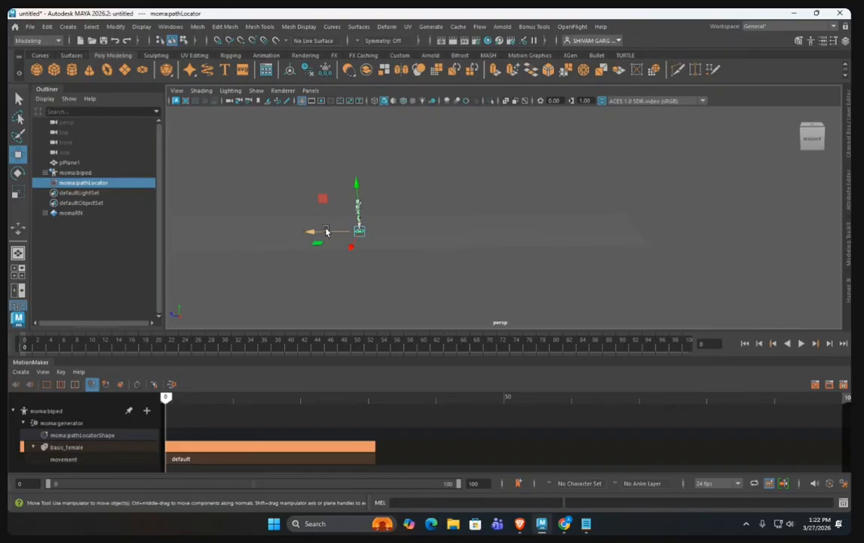
left_click_drag(326, 232, 718, 241)
key("ctrl+z")
key("ctrl+z")
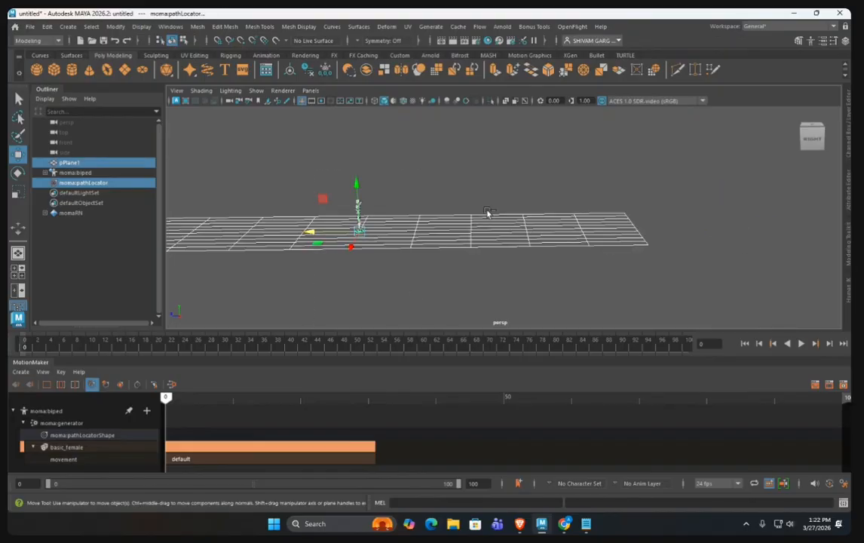
Step: Move moma:biped and the path locator together along Z to just beyond the ground plane's edge at frame 0
left_click(487, 213, "ctrl")
left_click(80, 172, "ctrl")
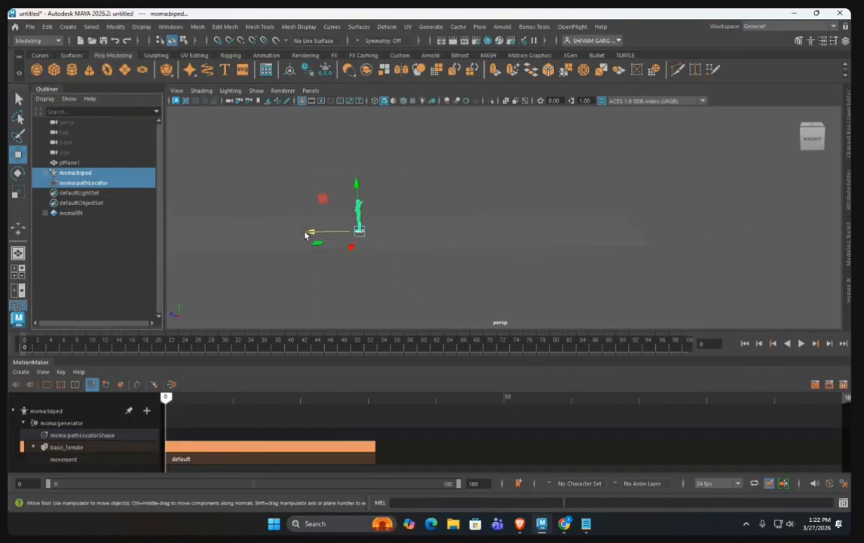
left_click_drag(305, 235, 607, 230)
left_click(674, 305)
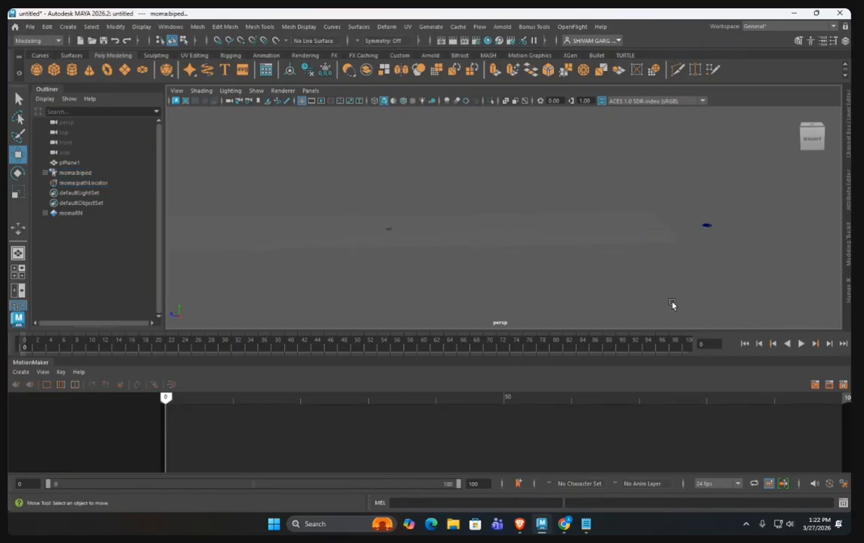
Step: At frame 100, move the path locator far forward along Z to extend the character's path
left_click(697, 226)
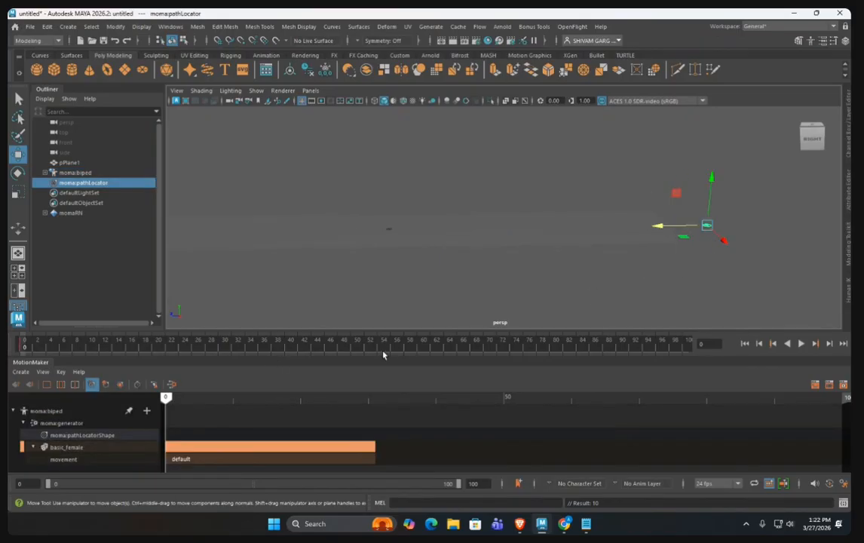
left_click(760, 342)
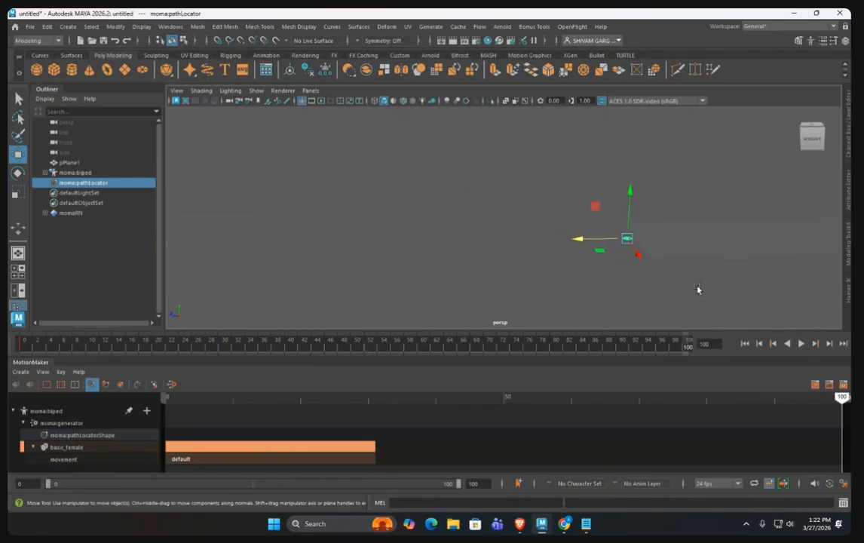
left_click_drag(587, 242, 293, 246)
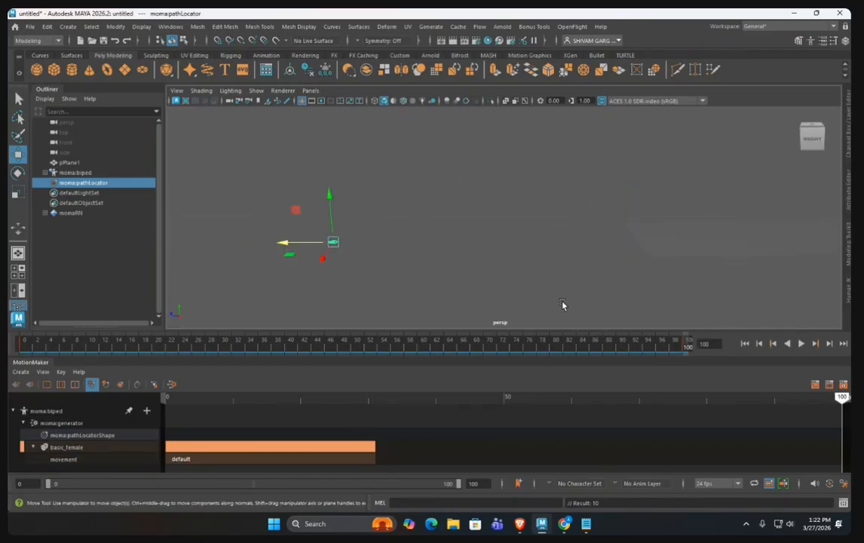
middle_click_drag(564, 304, 439, 304, "alt")
Step: Generate the character motion along the new path from frame 0 and play it back
left_click(24, 345)
middle_click_drag(819, 293, 450, 306, "alt")
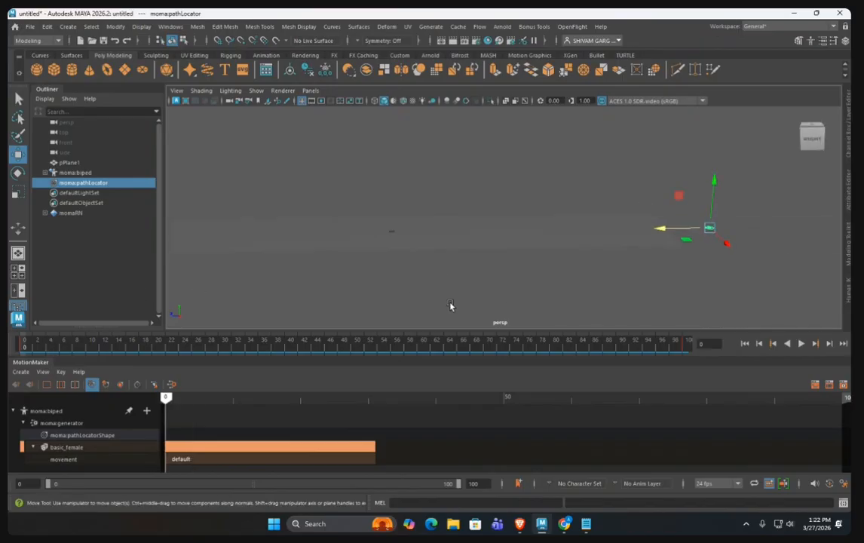
left_click(172, 384)
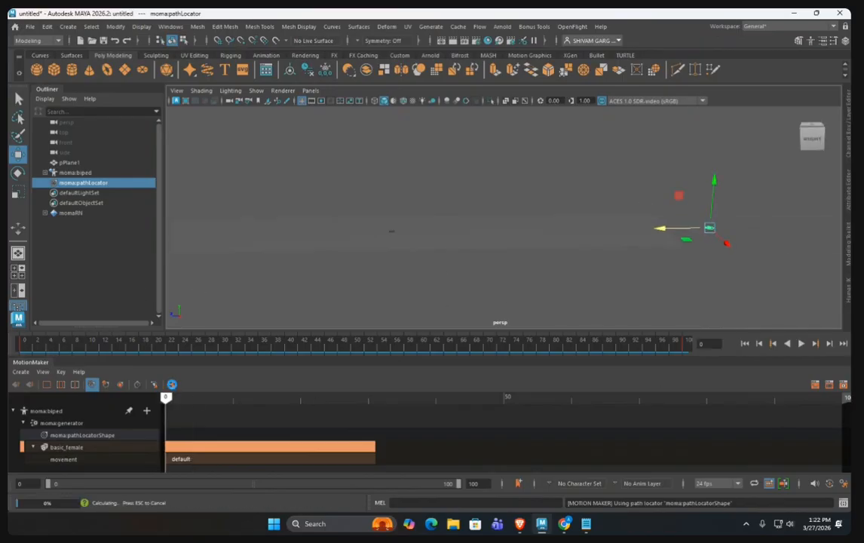
left_click(801, 343)
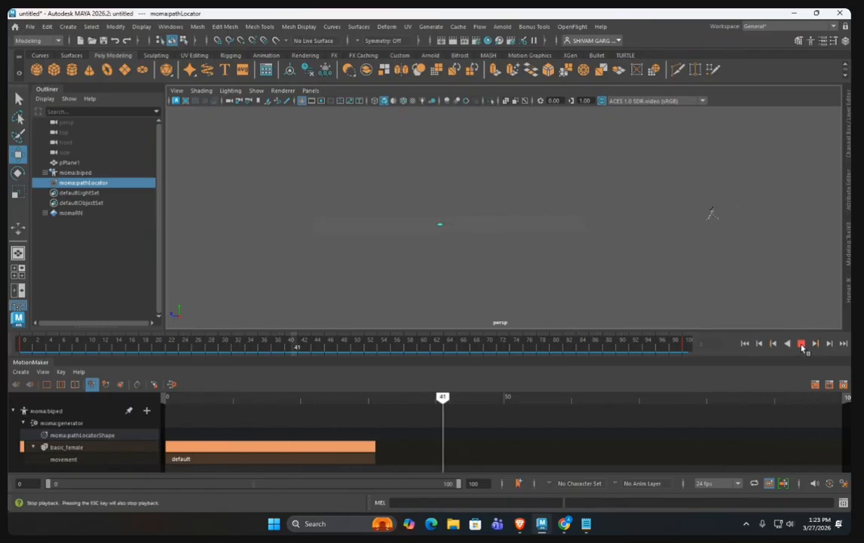
left_click(801, 344)
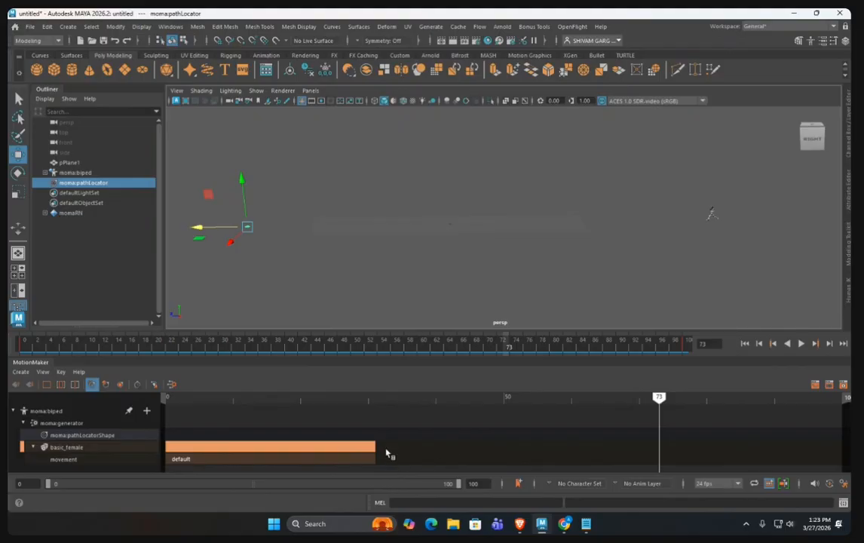
Step: Extend the basic_female motion block to frame 100 and play back the animation
left_click_drag(373, 446, 841, 418)
left_click(546, 226)
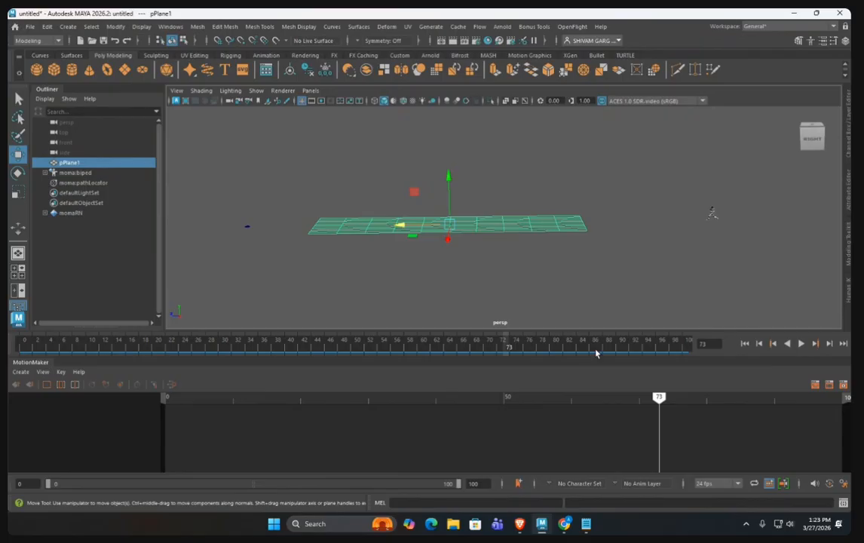
left_click(801, 344)
left_click(801, 344)
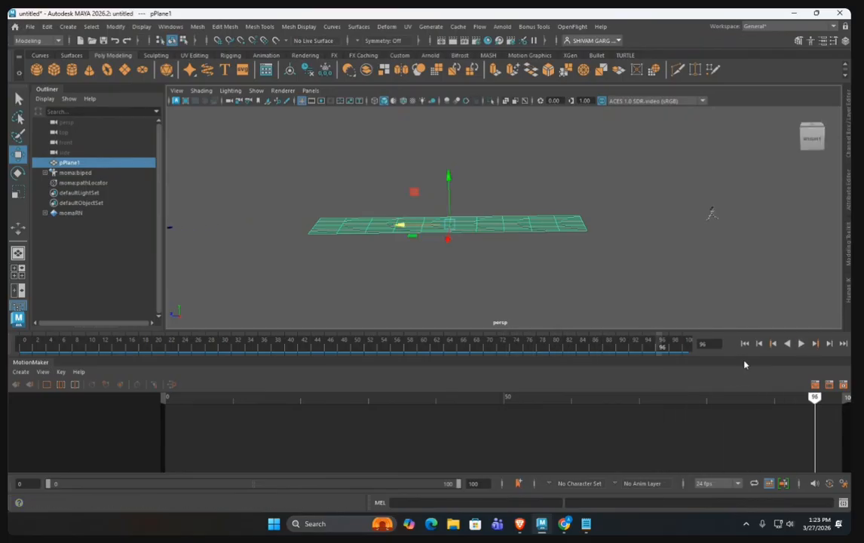
left_click_drag(267, 398, 98, 394)
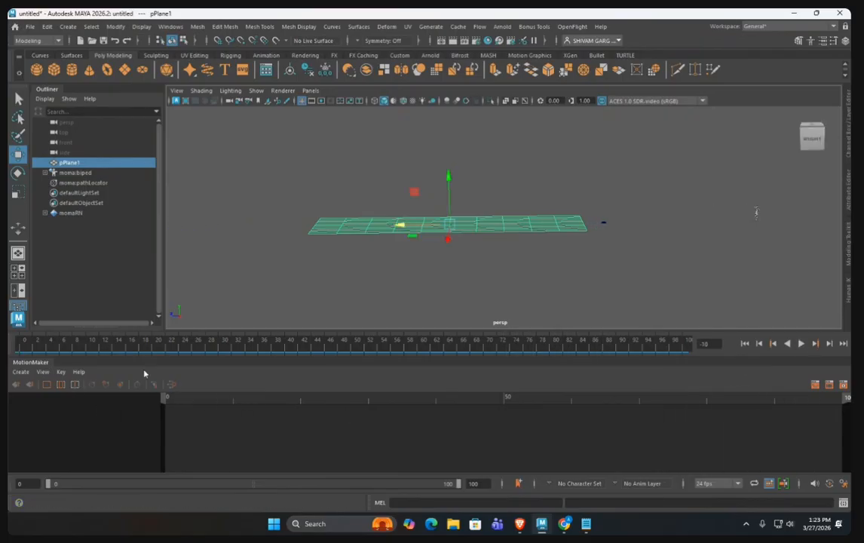
left_click(604, 224)
left_click(801, 344)
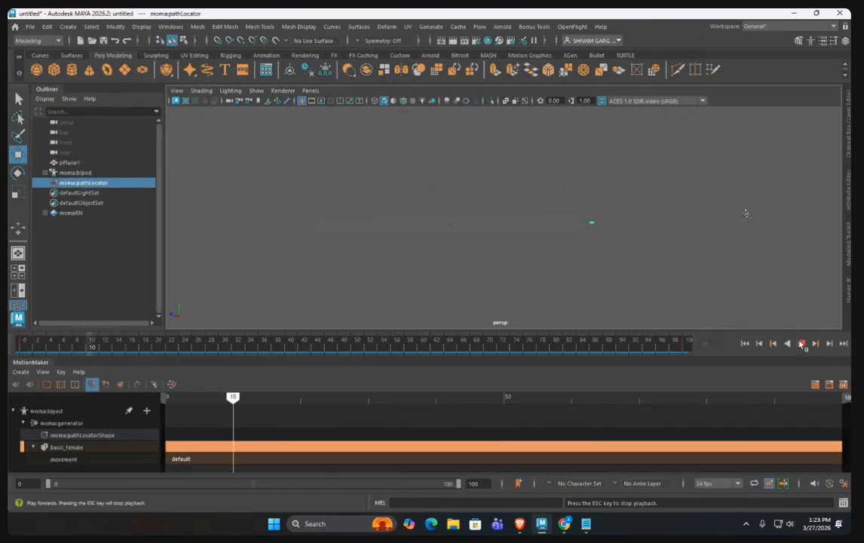
key("Escape")
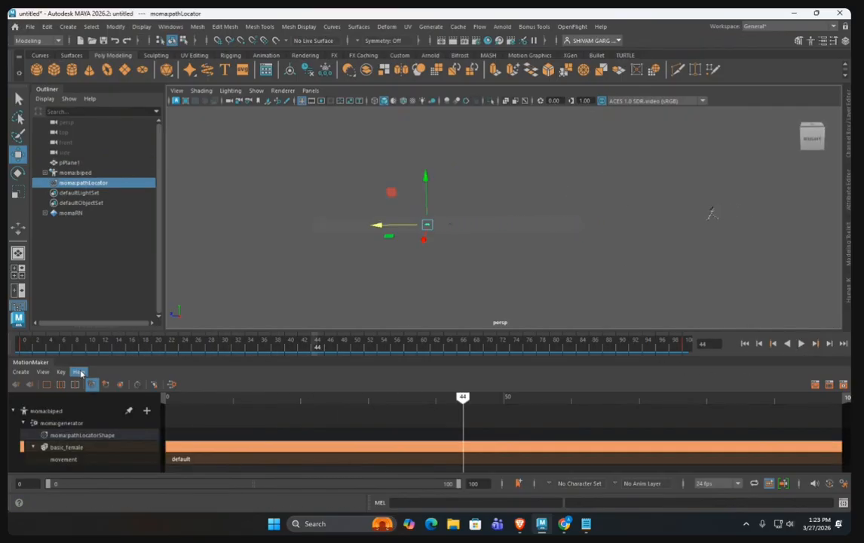
Step: Delete the path locator's key at frame 100
left_click(682, 345)
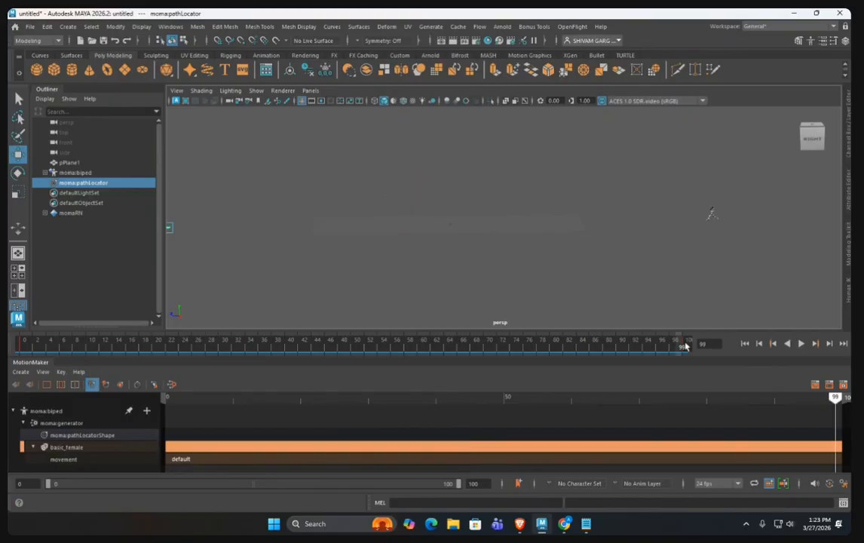
right_click(684, 346)
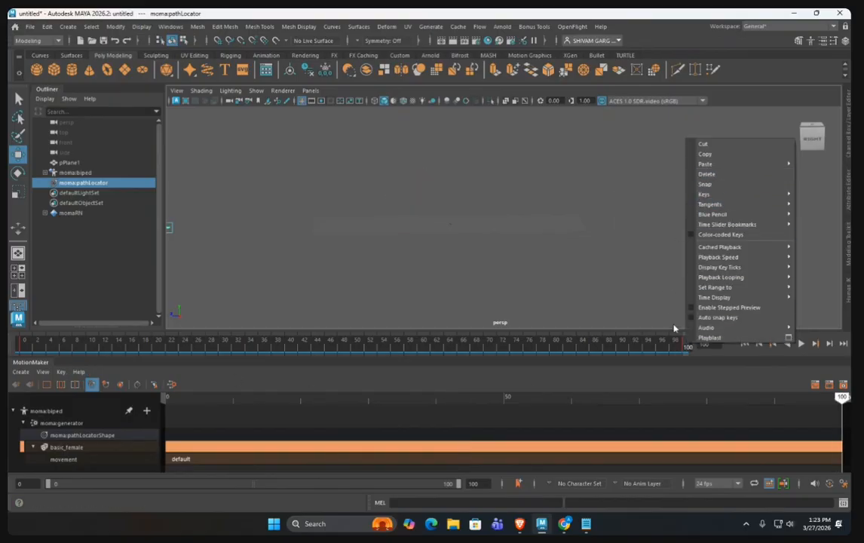
left_click(675, 348)
left_click(687, 348)
right_click(688, 347)
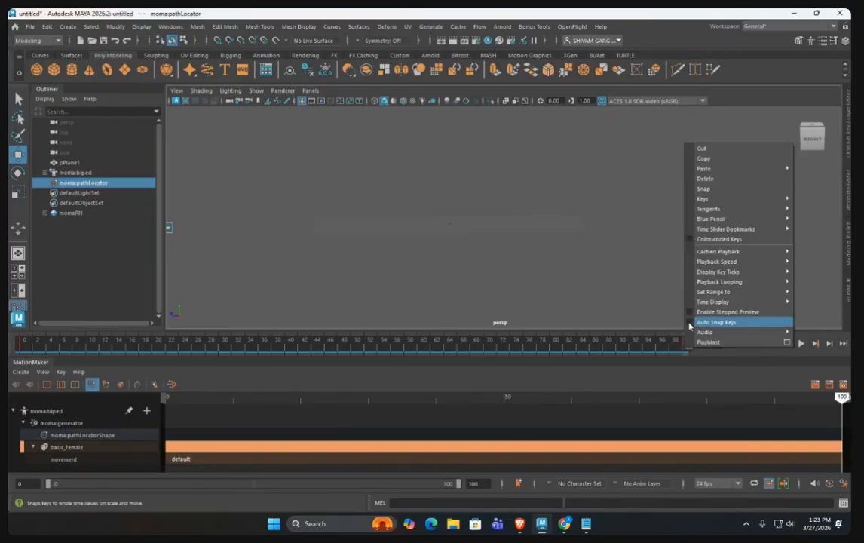
left_click(707, 179)
left_click_drag(603, 345, 23, 375)
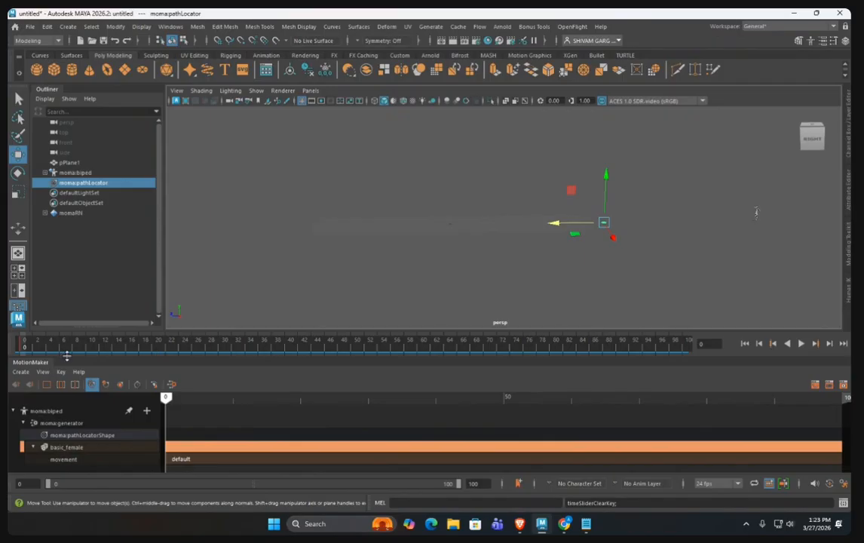
left_click_drag(570, 223, 280, 235)
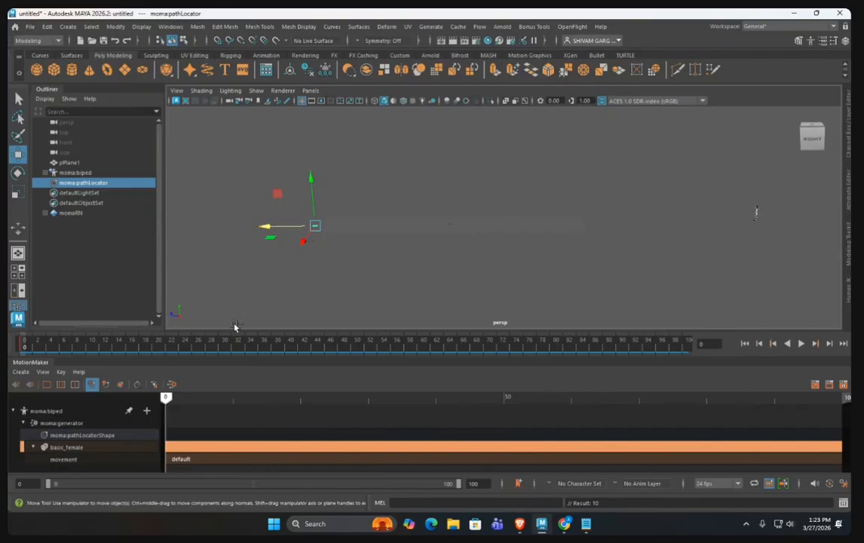
key("ctrl+z")
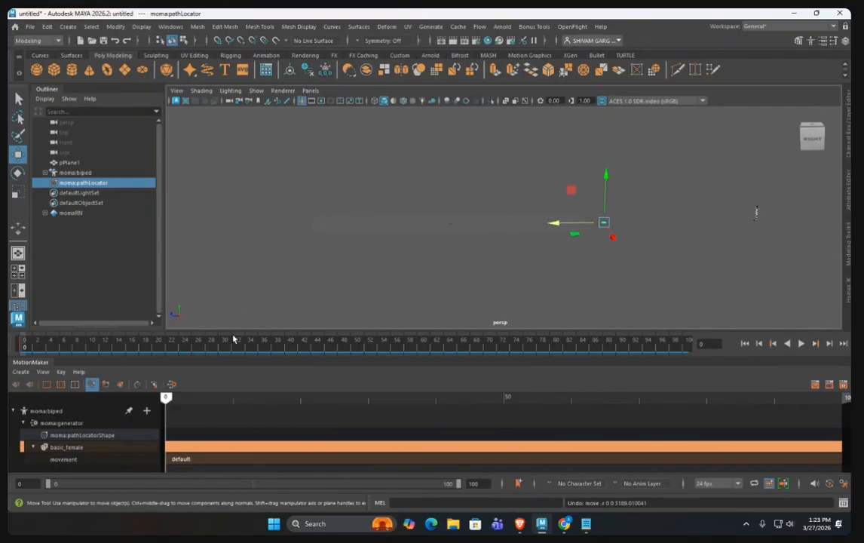
Step: At frame 100, move the path locator along Z to the plane's far edge, and regenerate the motion from frame 0
left_click_drag(670, 347, 689, 347)
left_click_drag(553, 225, 319, 249)
left_click(264, 228)
left_click_drag(389, 292, 391, 300, "ctrl")
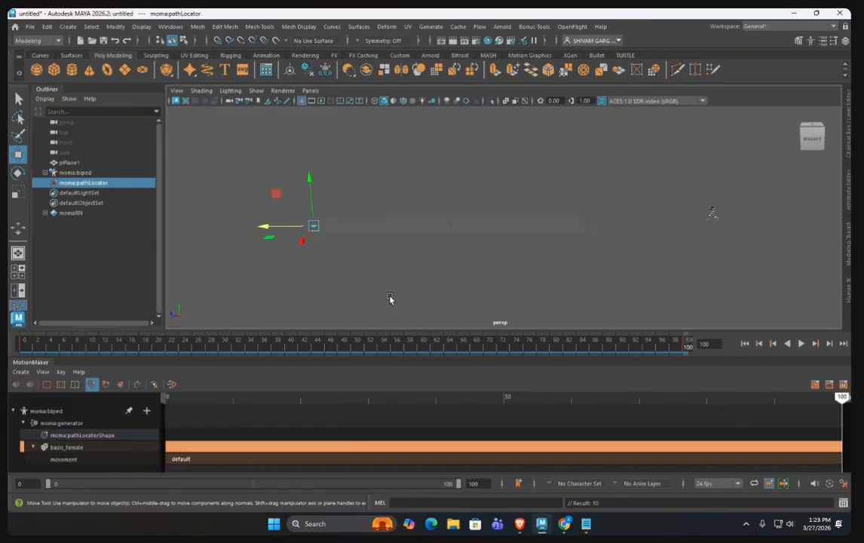
left_click_drag(571, 344, 22, 350)
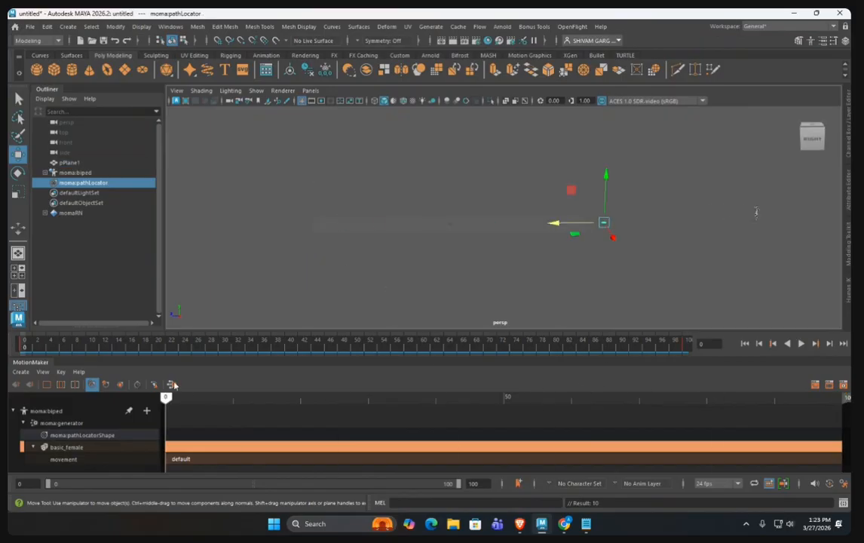
left_click(171, 385)
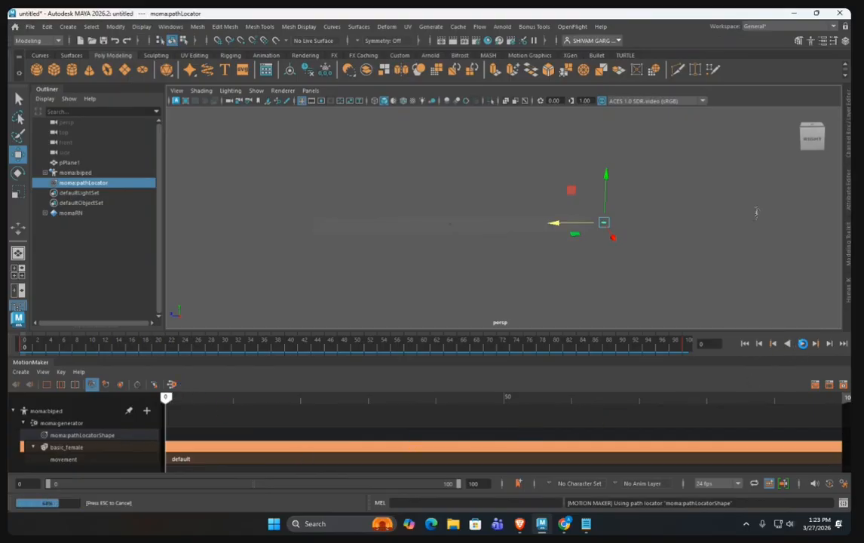
Step: Play back the regenerated motion and inspect the biped's run along the plane
left_click(803, 344)
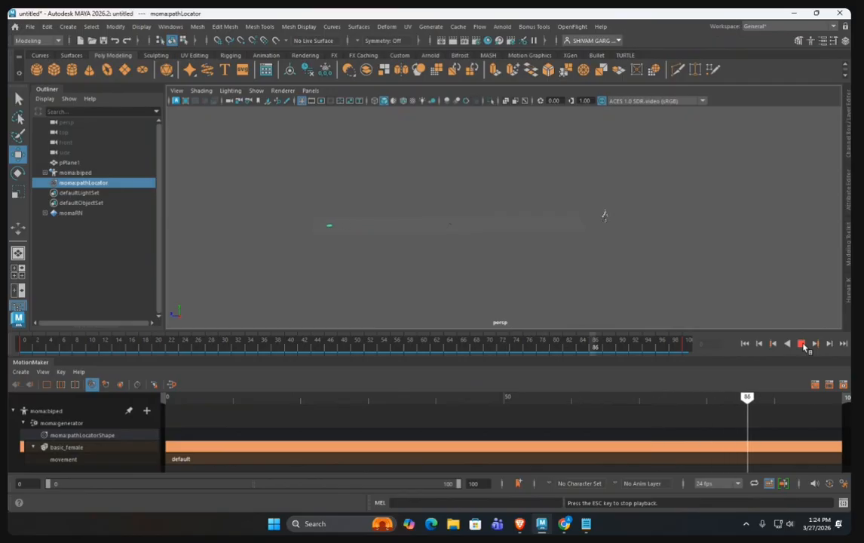
left_click(801, 344)
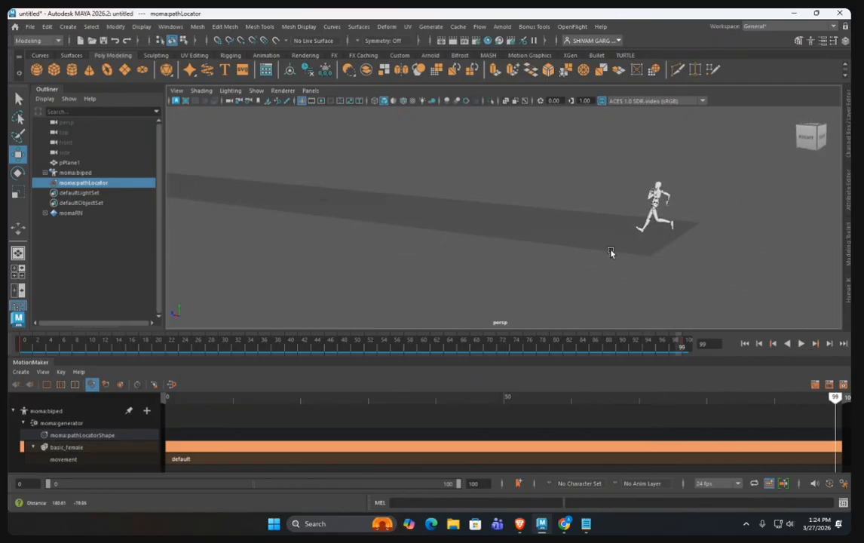
left_click(802, 345)
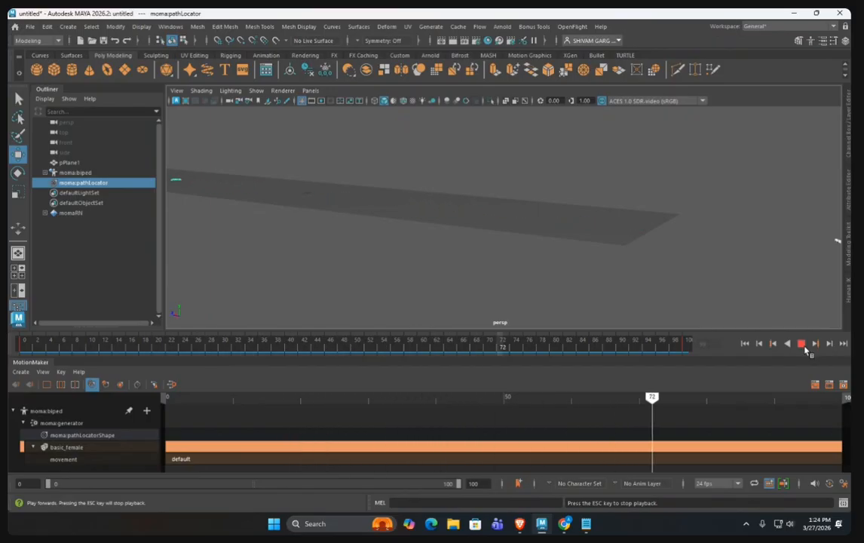
left_click(802, 344)
left_click_drag(551, 246, 575, 272, "alt")
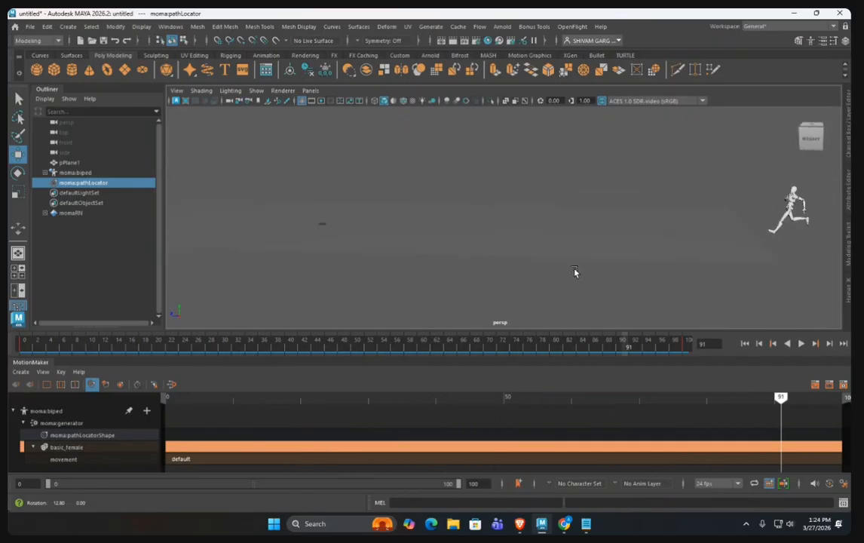
Step: Undo the recent motion block, path locator and plane edits until the biped stands at its starting position at frame 0
key("ctrl+z")
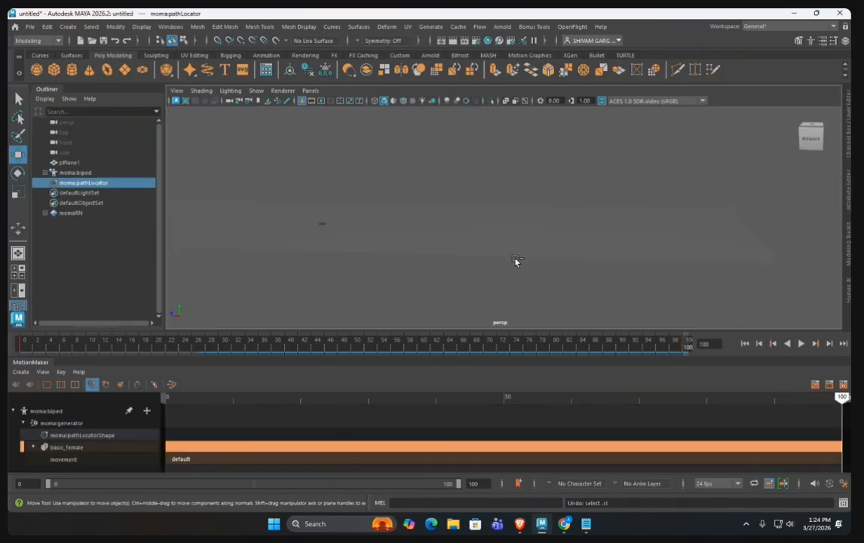
key("ctrl+z")
key("ctrl+z")
key("ctrl+z")
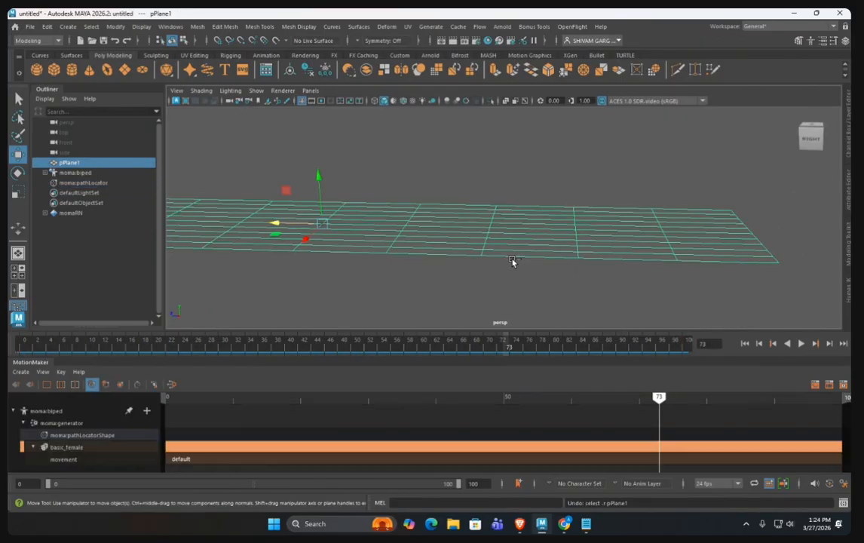
key("ctrl+z")
key("ctrl+z")
key("ctrl+z")
key("ctrl+z")
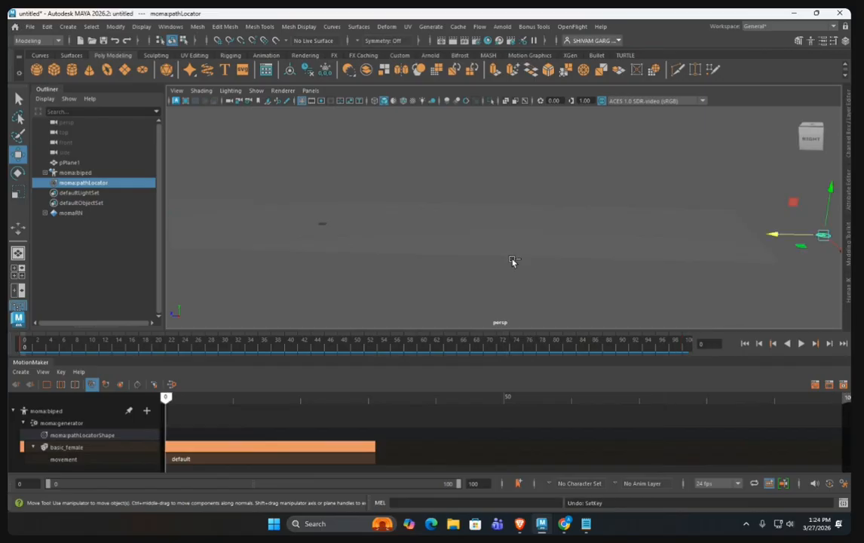
key("ctrl+z")
key("ctrl+z")
key("ctrl+z")
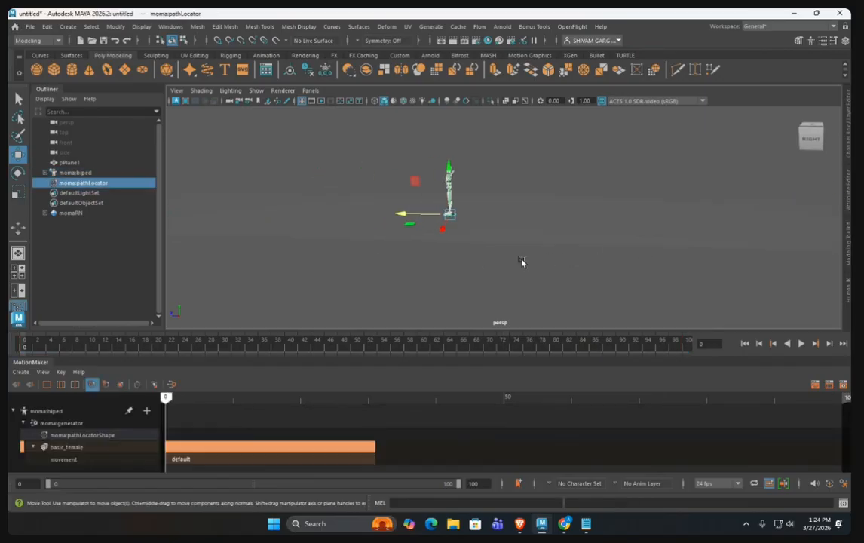
key("shift+z")
key("shift+z")
key("shift+z")
key("shift+z")
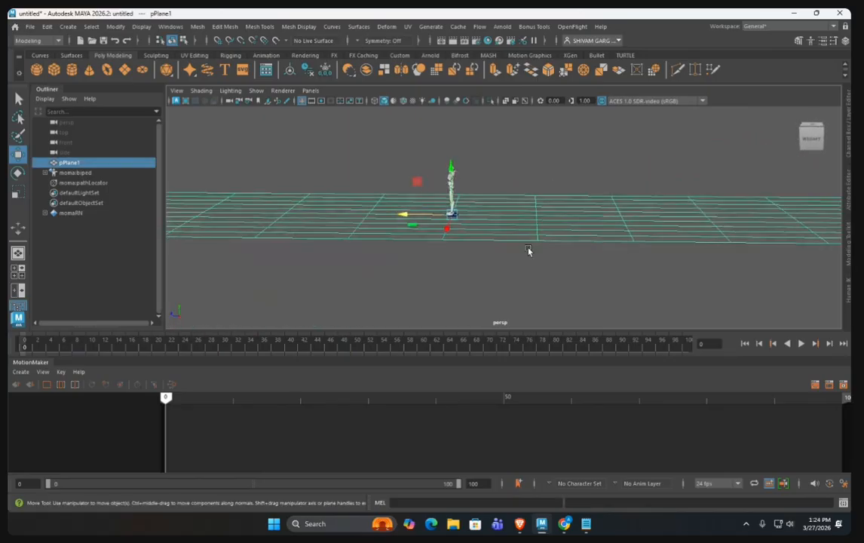
Step: Lengthen pPlane1 along Z so it stretches ahead of the biped from the character's feet
right_click_drag(523, 224, 469, 157)
left_click(502, 235)
left_click(19, 99)
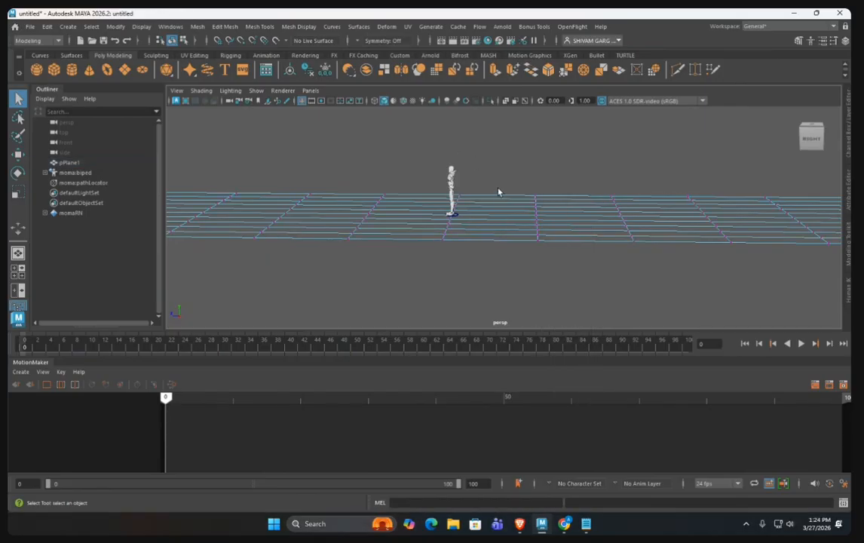
right_click_drag(498, 191, 550, 176)
key("r")
left_click_drag(476, 221, 235, 220)
key("w")
key("d")
key("r")
middle_click_drag(429, 289, 556, 282, "alt")
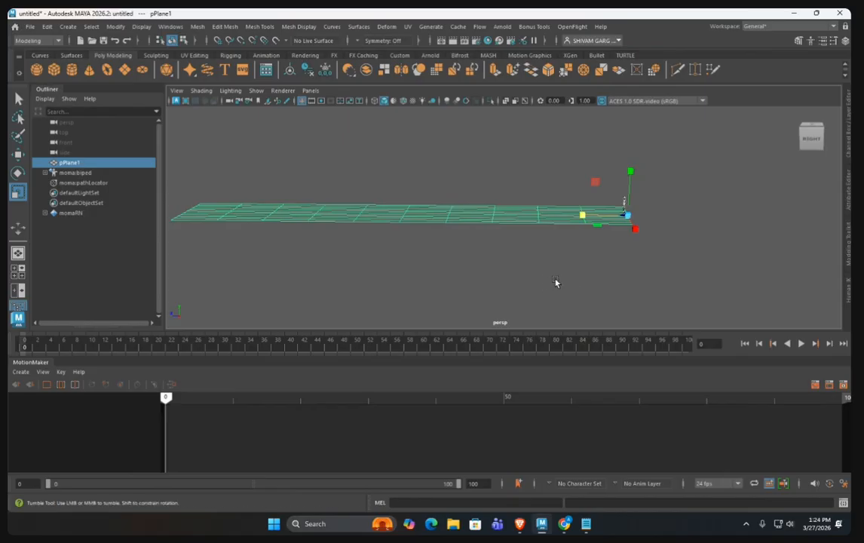
Step: Display the viewport objects with the default material and clear the plane selection
left_click(556, 281)
scroll(614, 270, "up", 4)
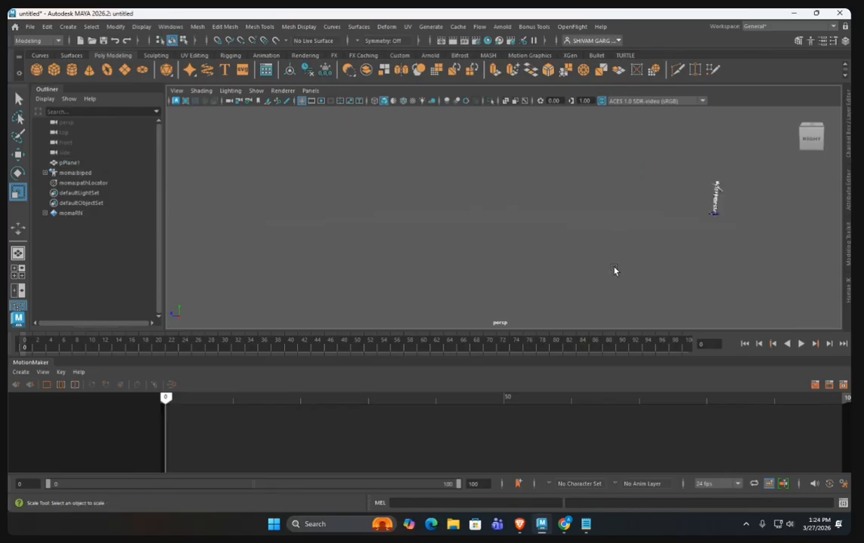
left_click(527, 208)
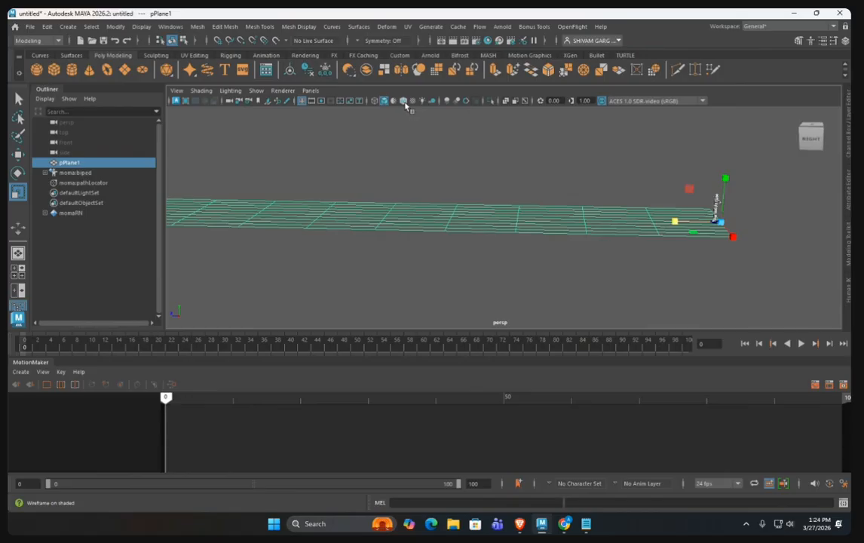
left_click(394, 101)
left_click(571, 270)
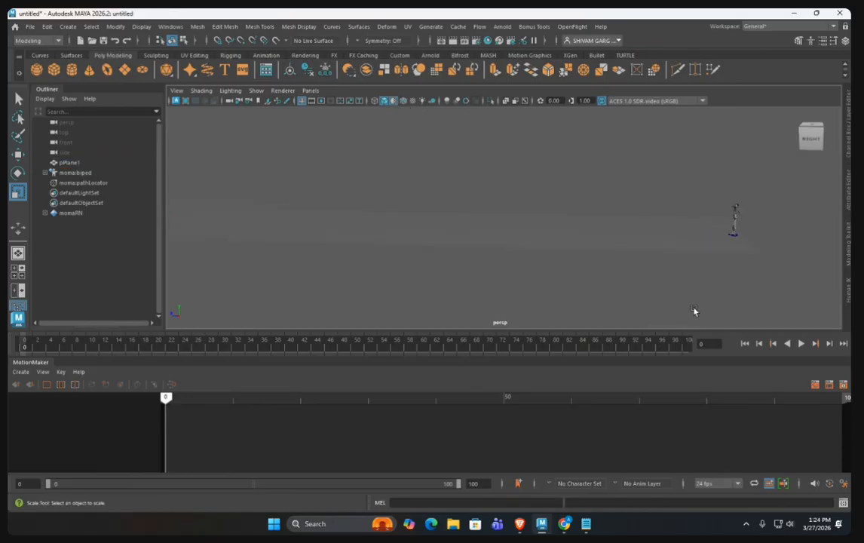
Step: Select the path locator for moving and extend the basic_female motion block to frame 100
left_click(714, 246)
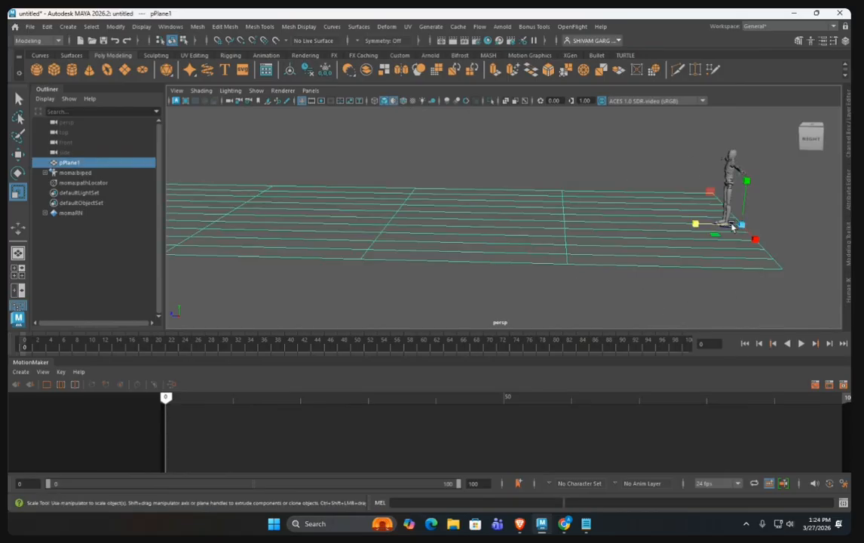
left_click(579, 162)
left_click(18, 98)
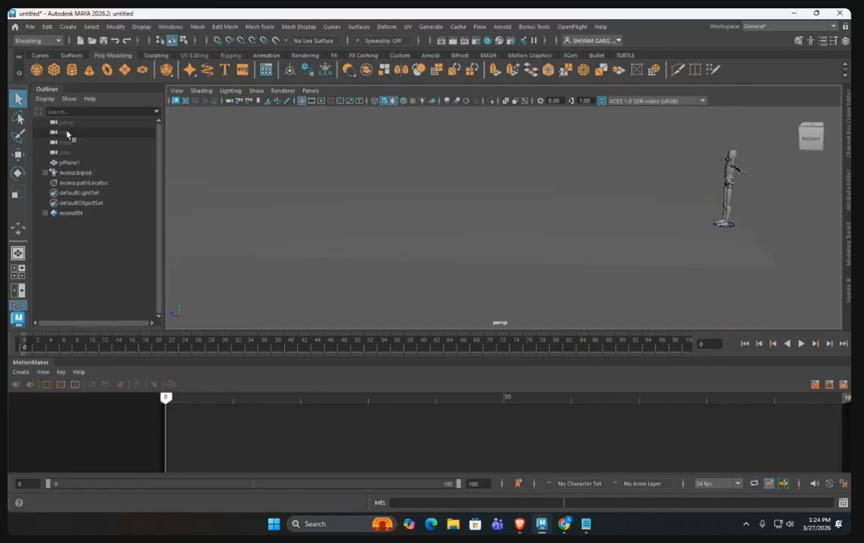
left_click(730, 226)
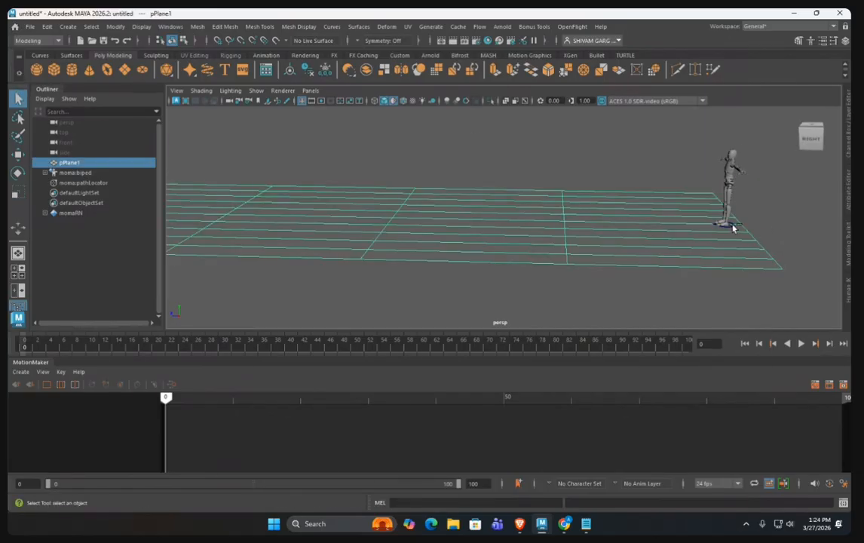
key("ctrl+z")
left_click(734, 229)
left_click(74, 173)
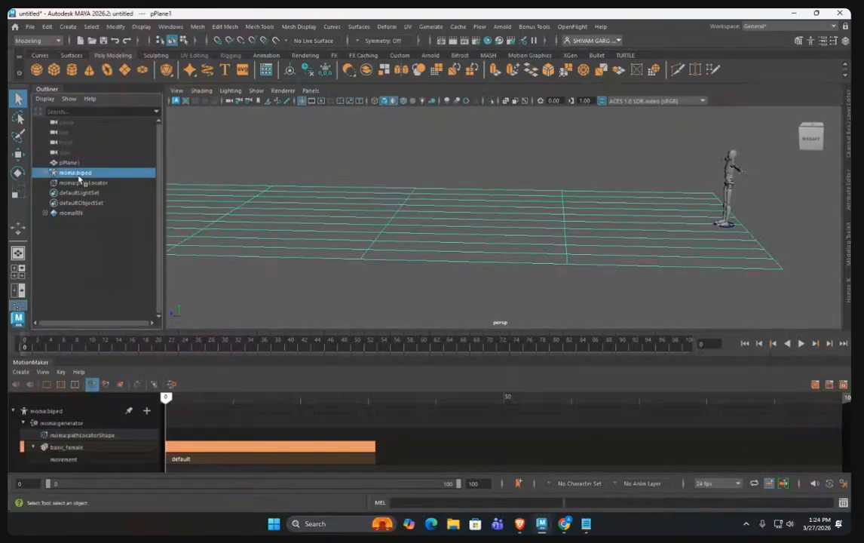
left_click(94, 183)
key("w")
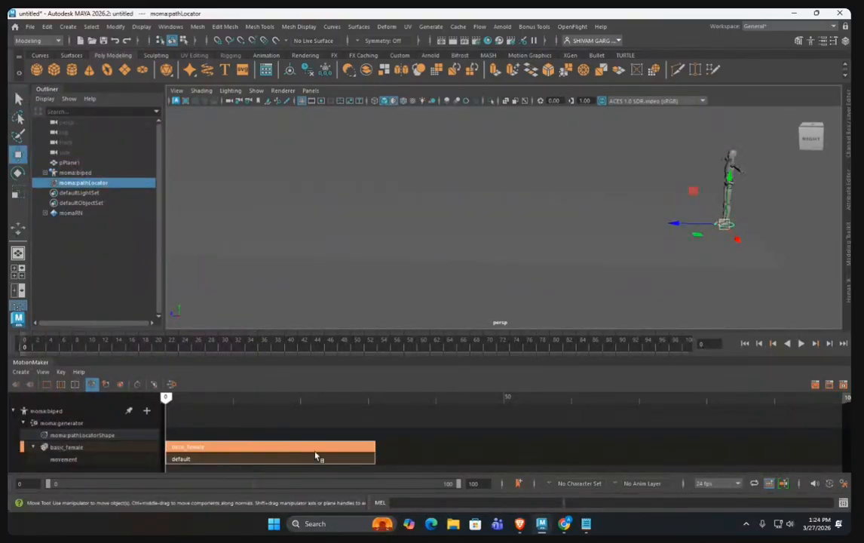
left_click_drag(373, 446, 841, 445)
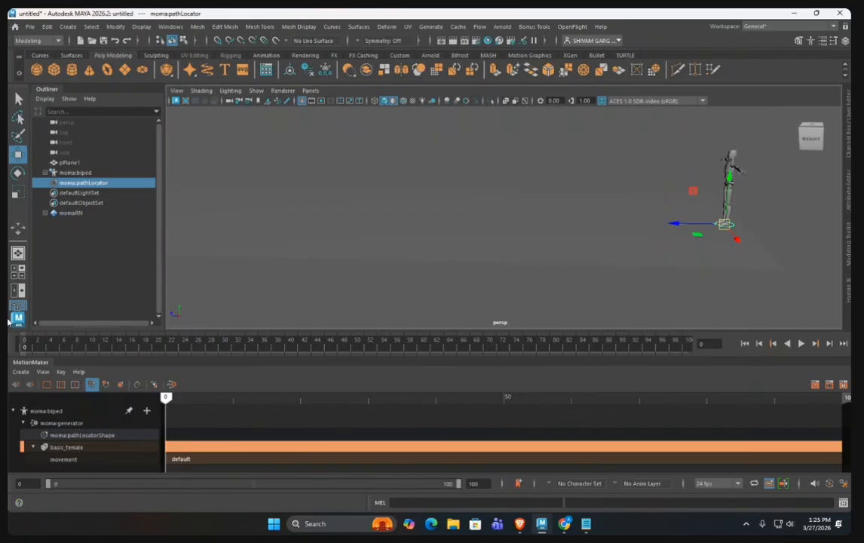
Step: At frame 100, move the path locator along Z by about 2797 cm, and generate the motion from frame 0
key("alt+v")
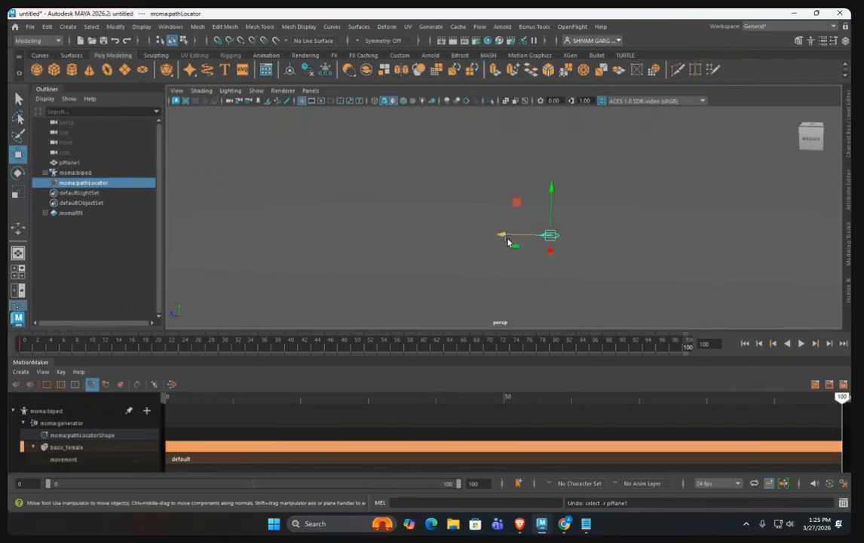
left_click_drag(506, 234, 270, 231)
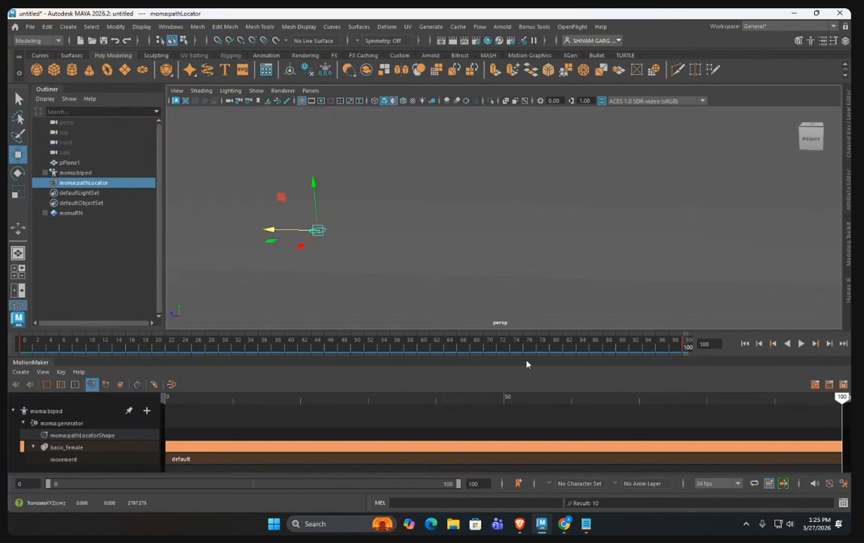
key("alt+shift+v")
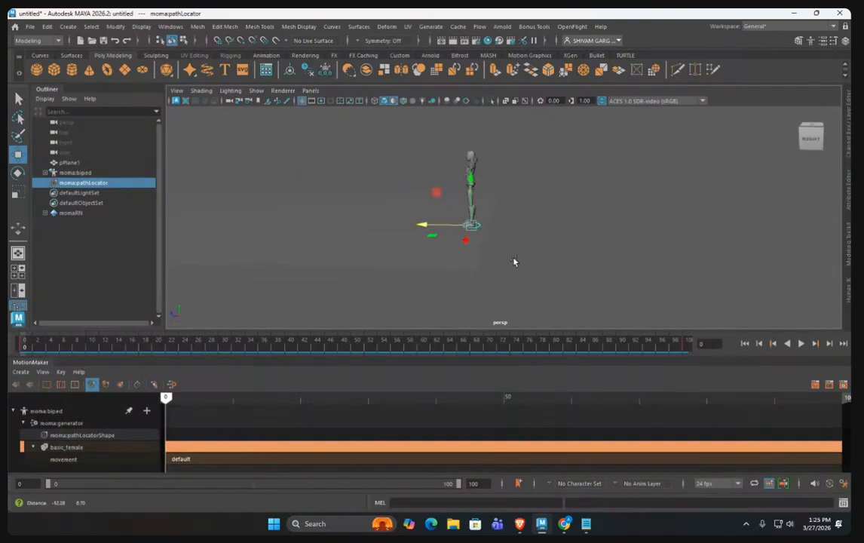
left_click(172, 384)
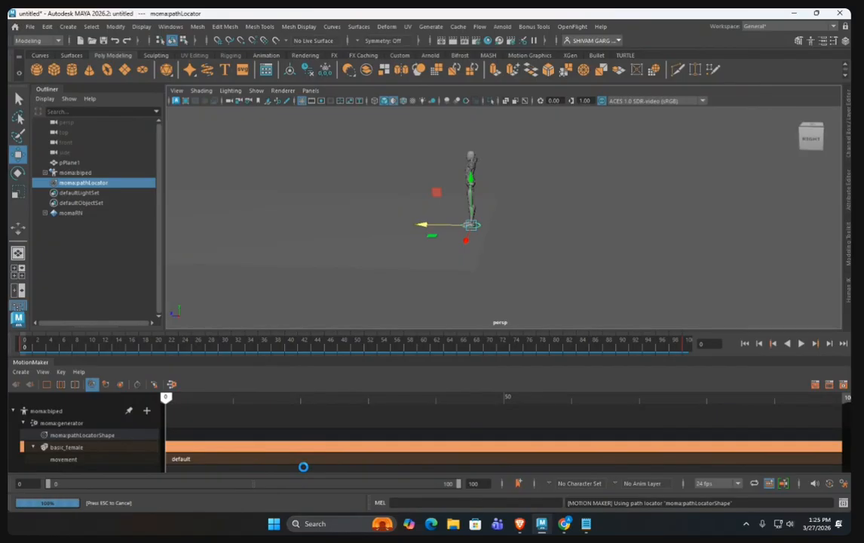
Step: Set the playback speed to Real-time and review the biped's generated motion up to frame 100
left_click(801, 343)
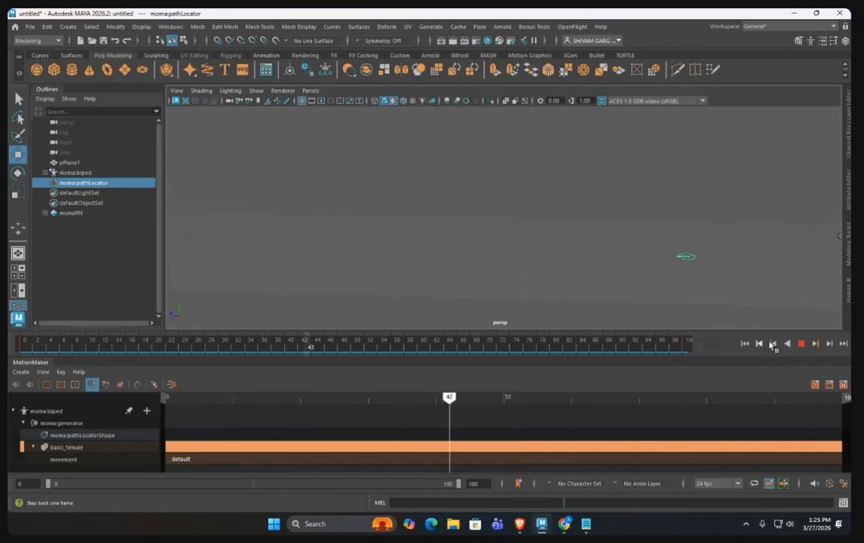
right_click(717, 345)
mouse_move(729, 249)
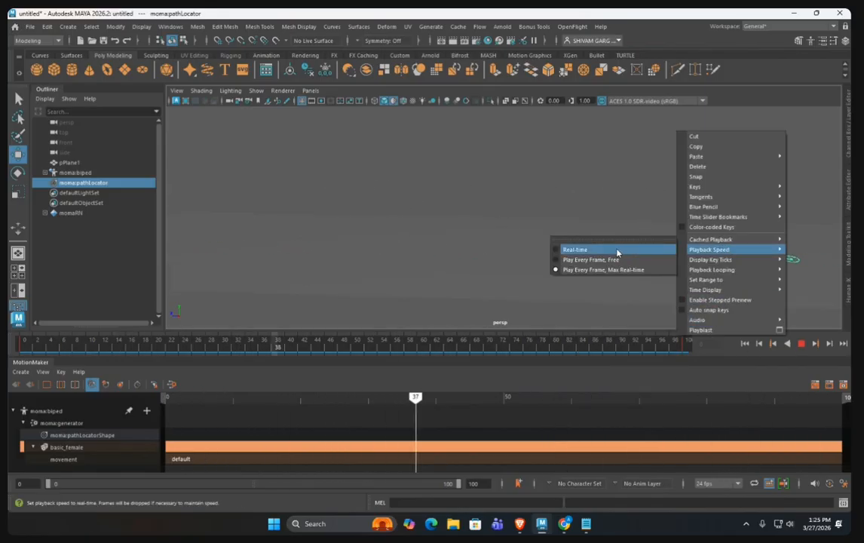
left_click(573, 249)
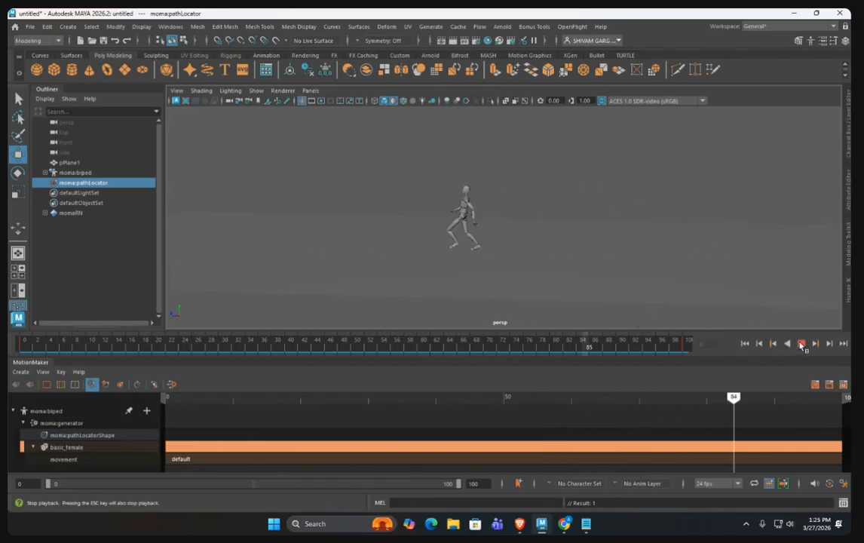
left_click(802, 343)
left_click(801, 343)
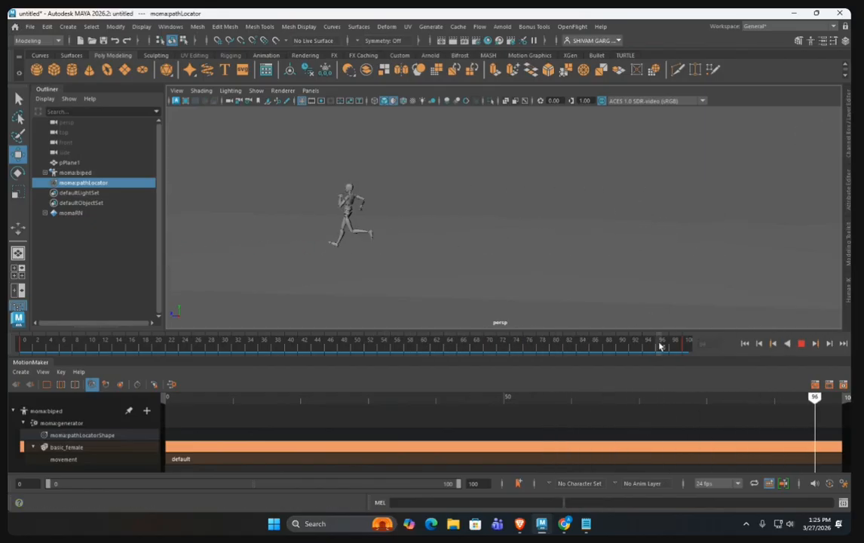
left_click_drag(688, 346, 321, 345)
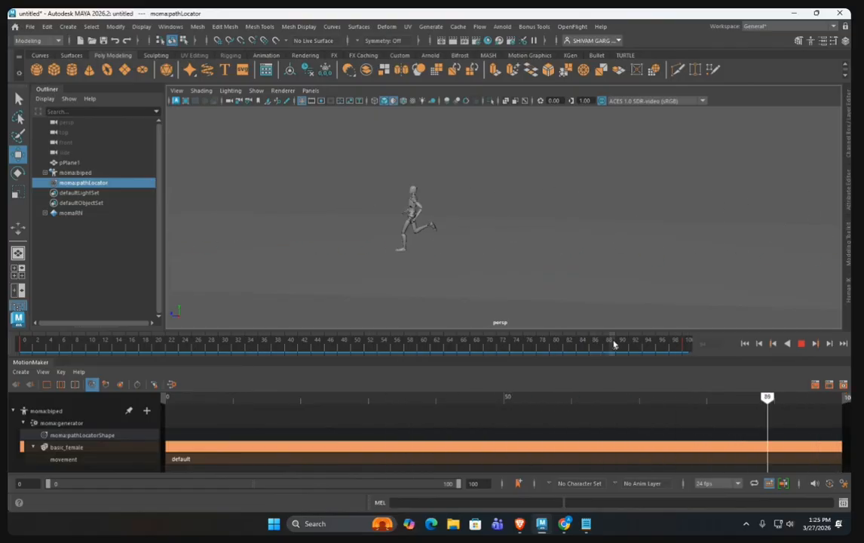
middle_click_drag(435, 284, 580, 286, "alt")
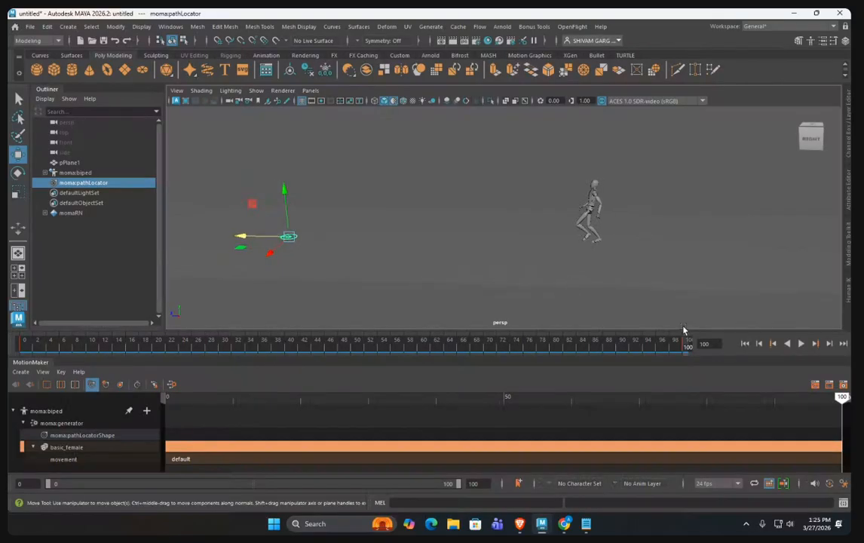
Step: Set the current frame to 150
type("1500")
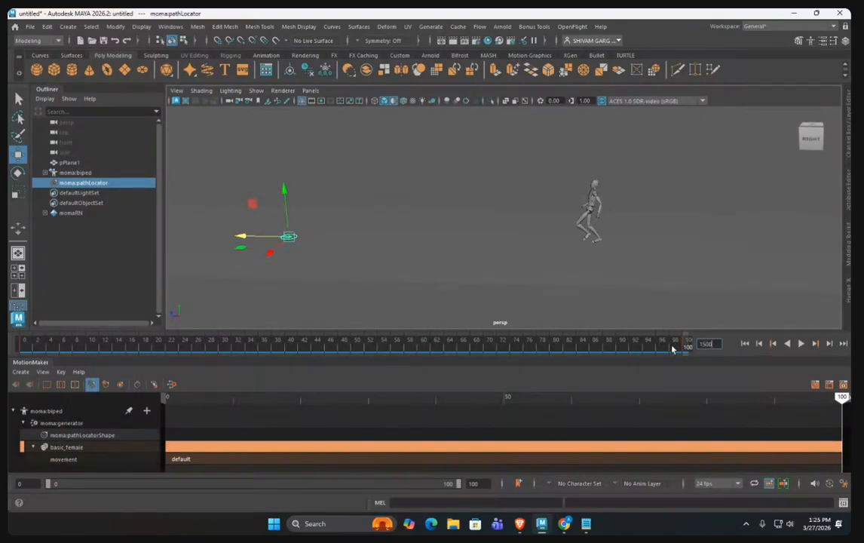
key("Return")
left_click_drag(714, 344, 674, 346)
type("15")
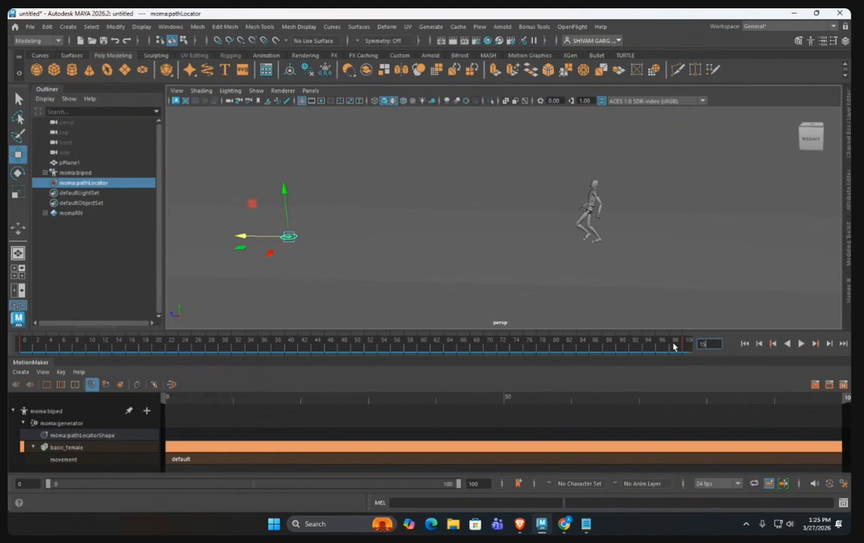
type("0")
key("Return")
Step: Set the animation end time to 150 and extend the playback range to frame 150
left_click_drag(482, 485, 454, 486)
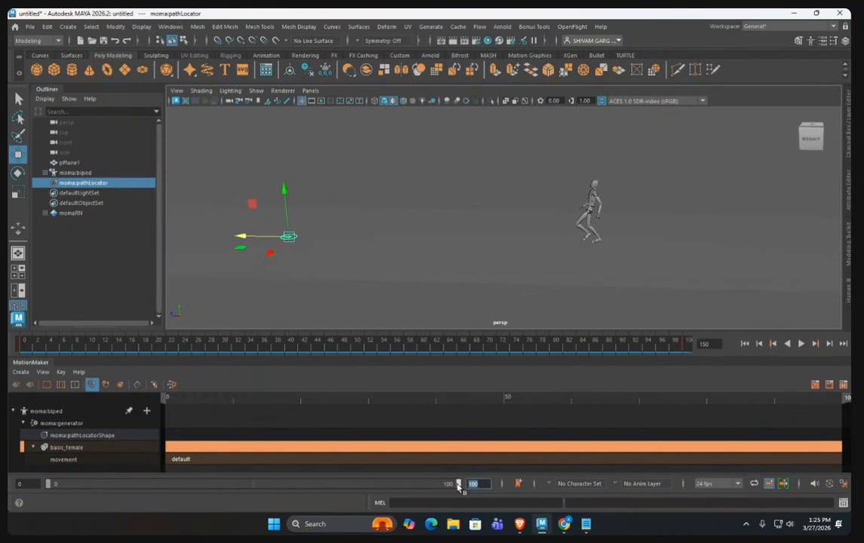
type("150")
key("Return")
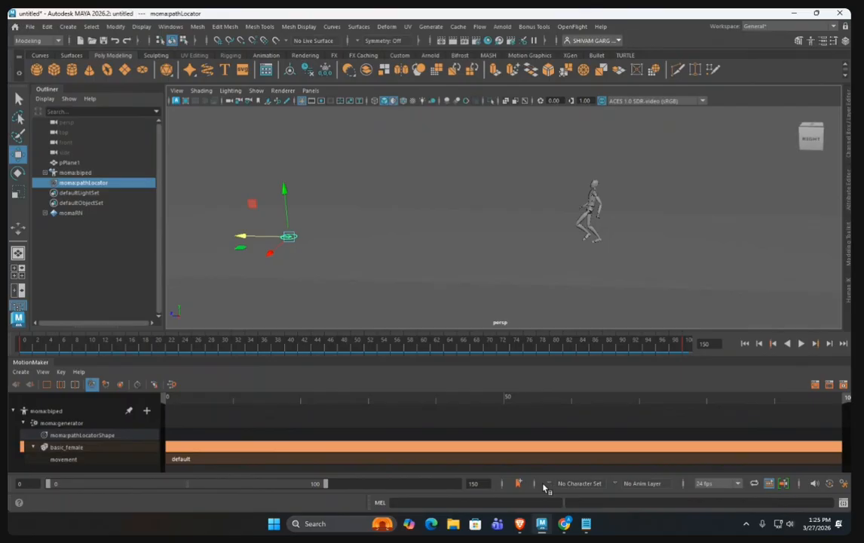
left_click_drag(327, 484, 522, 484)
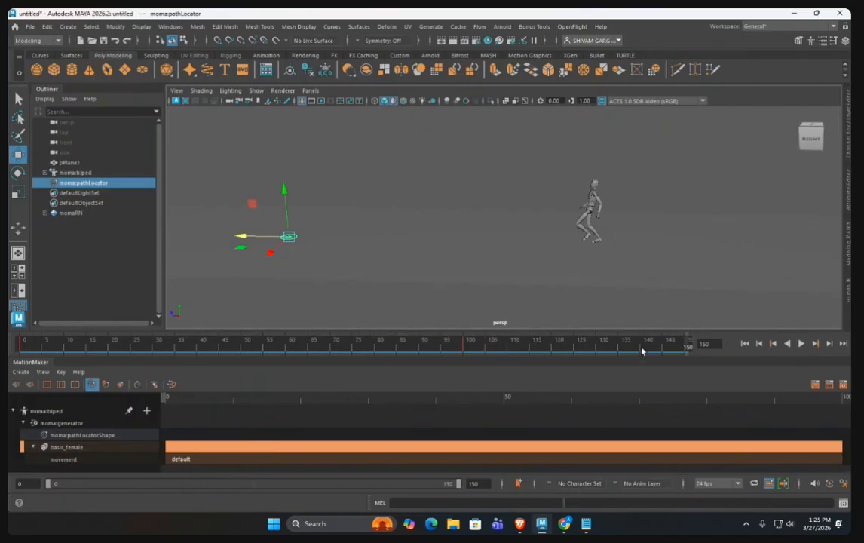
Step: Extend the basic_female clip past frame 100 in the MotionMaker timeline and play back the animation
middle_click_drag(774, 430, 591, 408, "alt")
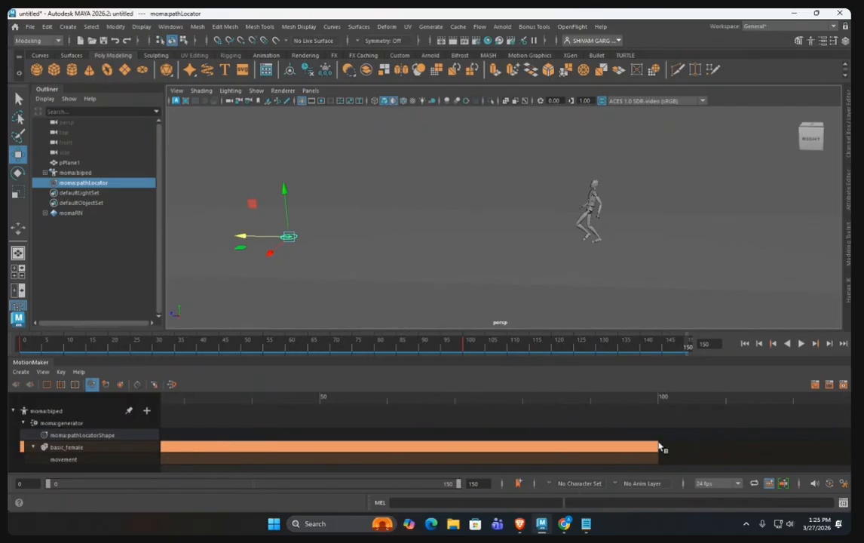
left_click_drag(658, 447, 840, 448)
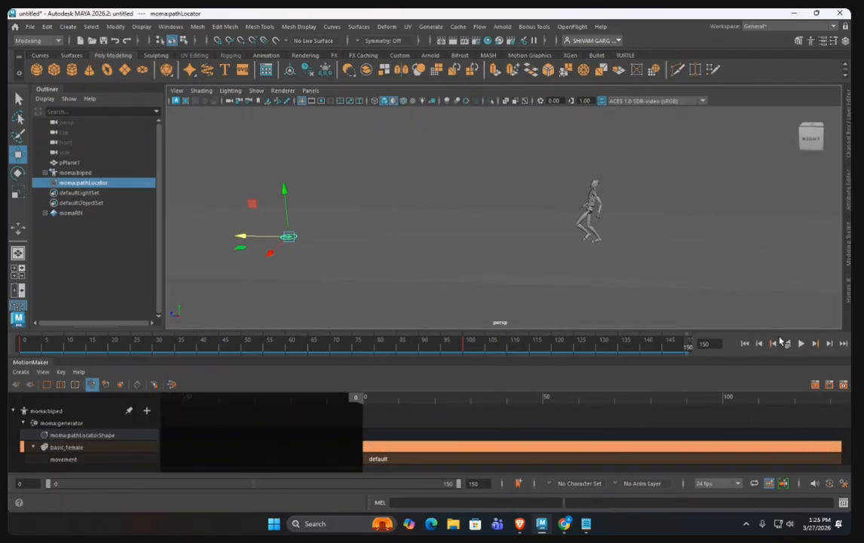
left_click(801, 343)
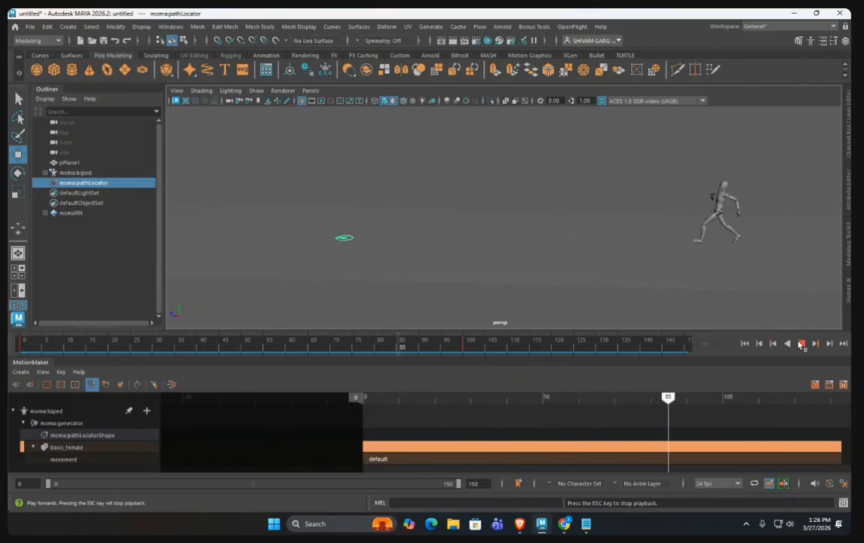
left_click(801, 343)
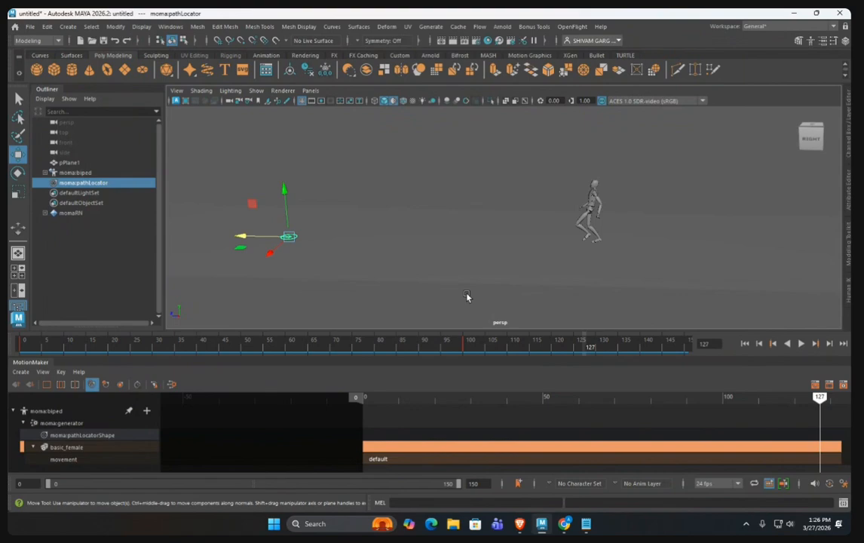
key("alt+v")
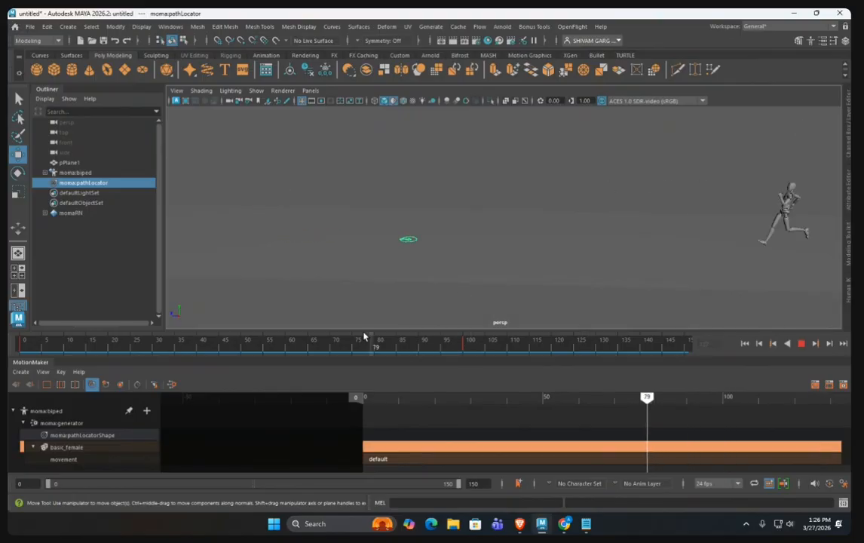
Step: Move the path locator's key from frame 100 to frame 150 and generate the motion again
right_click(471, 341)
left_click(489, 149)
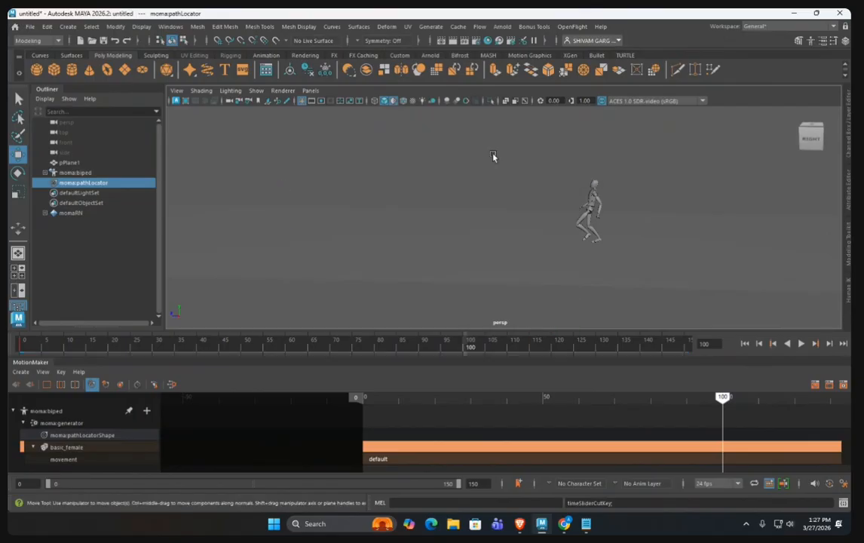
left_click(689, 344)
right_click(689, 344)
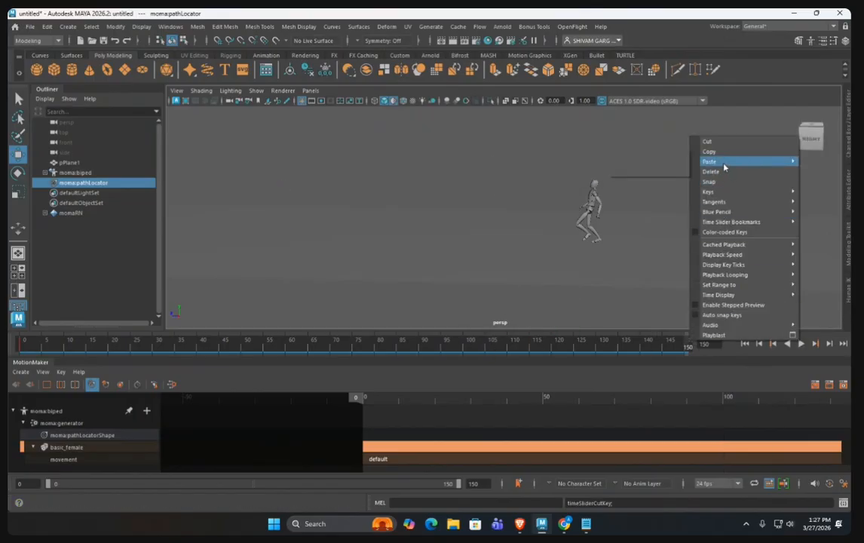
left_click(627, 162)
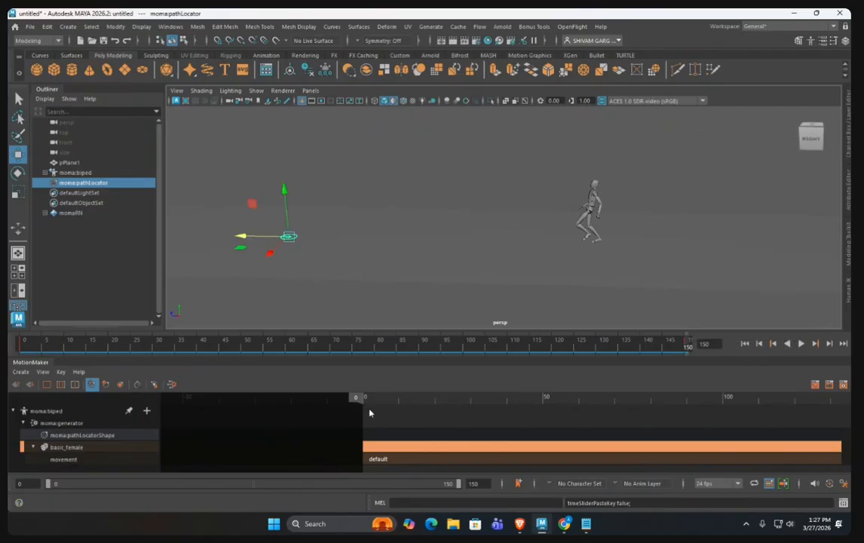
left_click(171, 384)
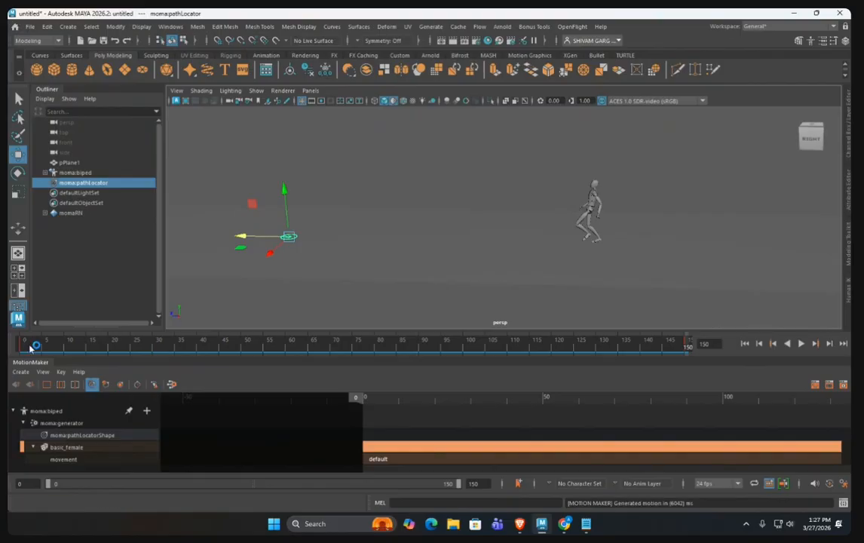
Step: Play back the generated motion starting from frame 0
left_click_drag(26, 349, 14, 349)
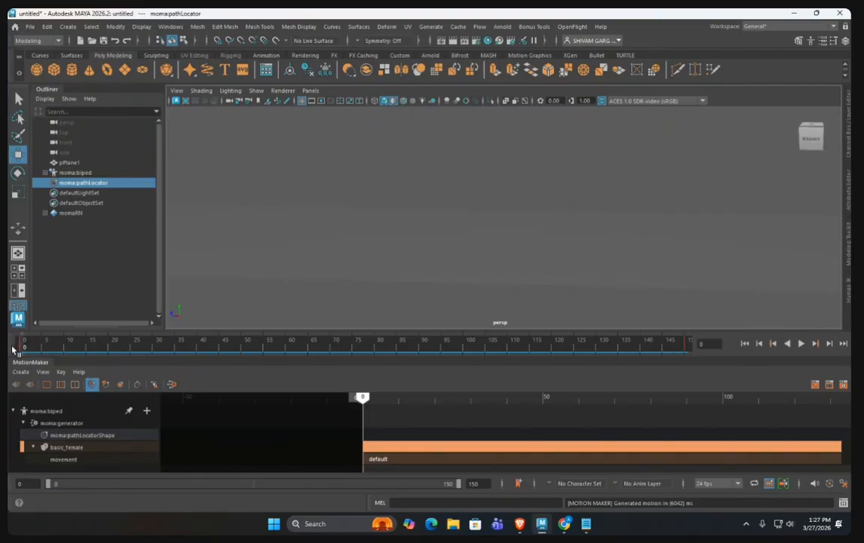
left_click(801, 344)
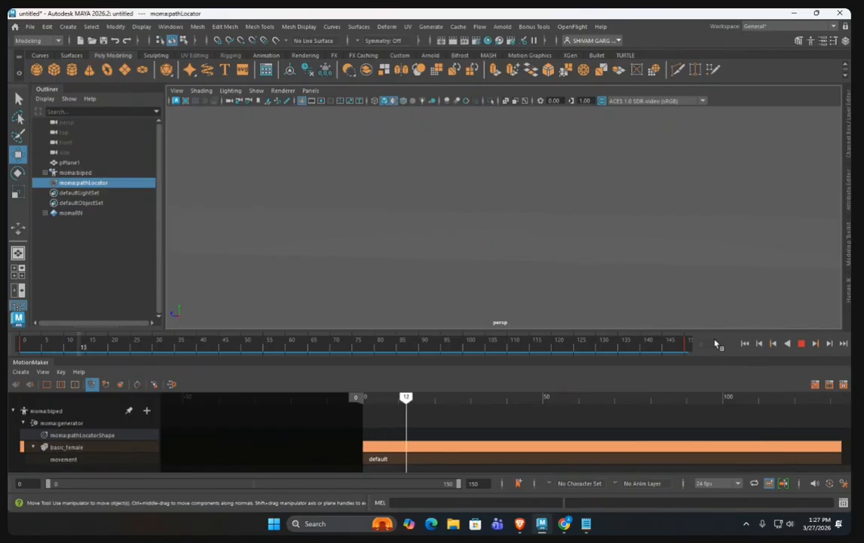
left_click(802, 344)
Step: Extend the end of the basic_female clip to frame 150 and regenerate the motion
scroll(792, 454, "down", 3)
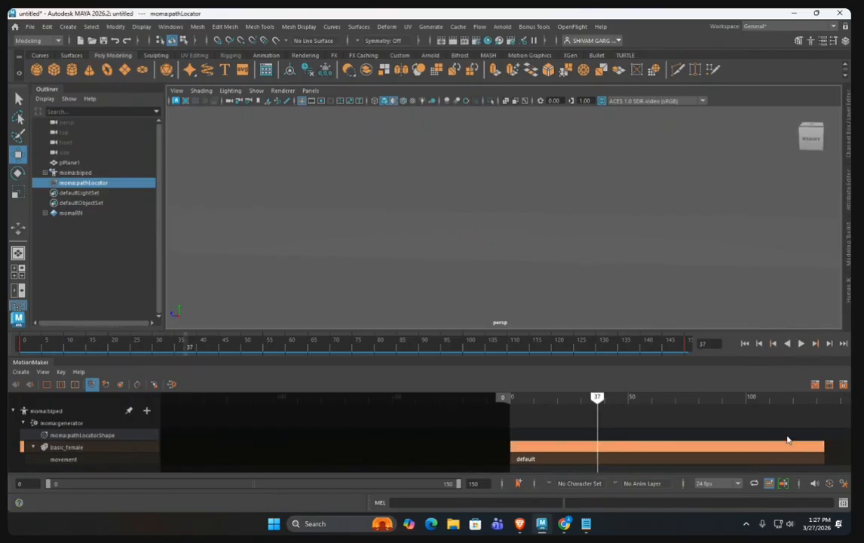
middle_click_drag(787, 440, 583, 449, "alt")
left_click_drag(621, 451, 659, 449)
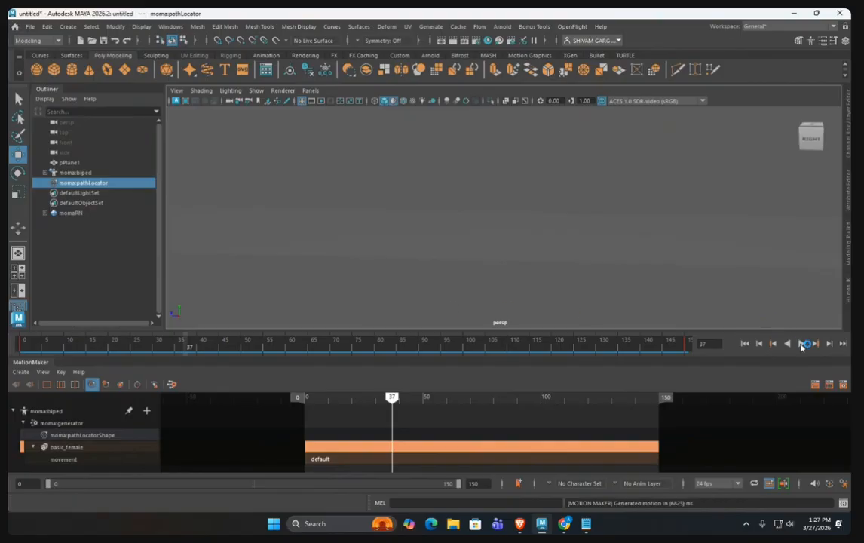
Step: Review the biped's motion over the full 150-frame range and return to frame 0
left_click(804, 344)
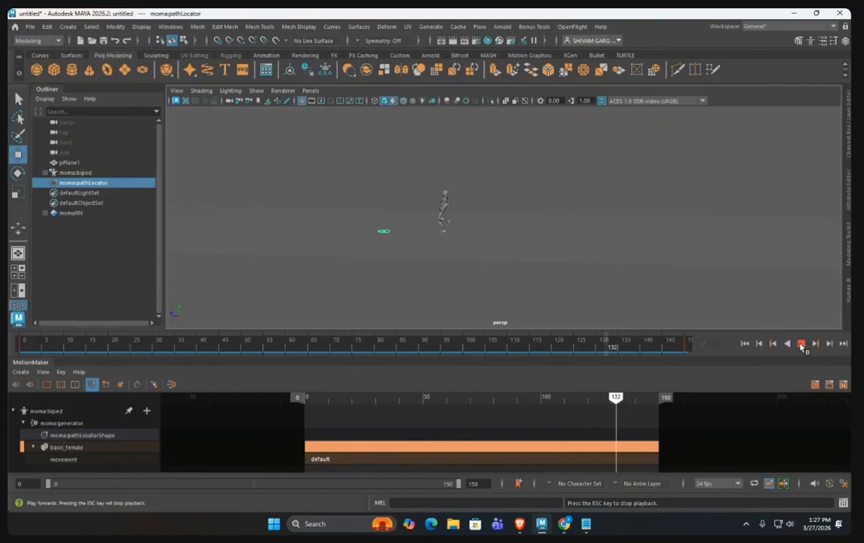
left_click(801, 344)
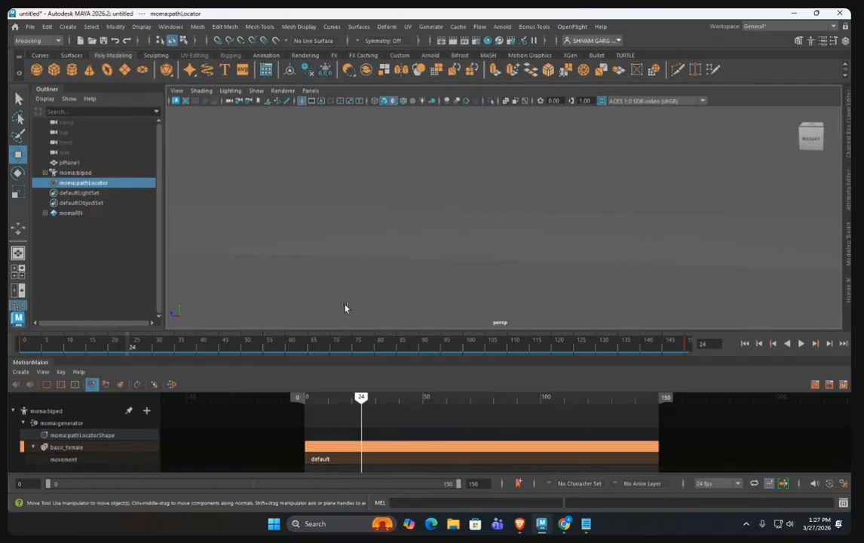
key("alt+v")
key("alt+shift+v")
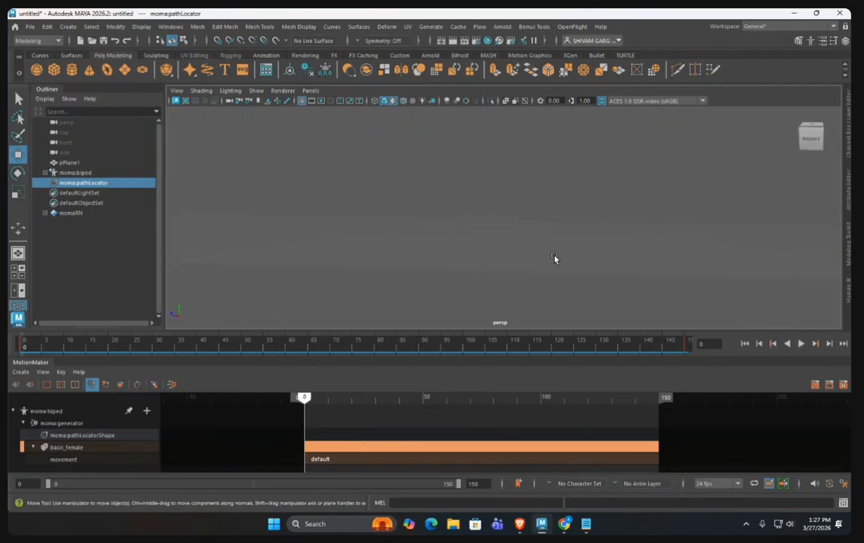
Step: At frame 10, move the path locator forward along Z to about 278 cm ahead of its previous position
left_click_drag(556, 257, 664, 250, "alt")
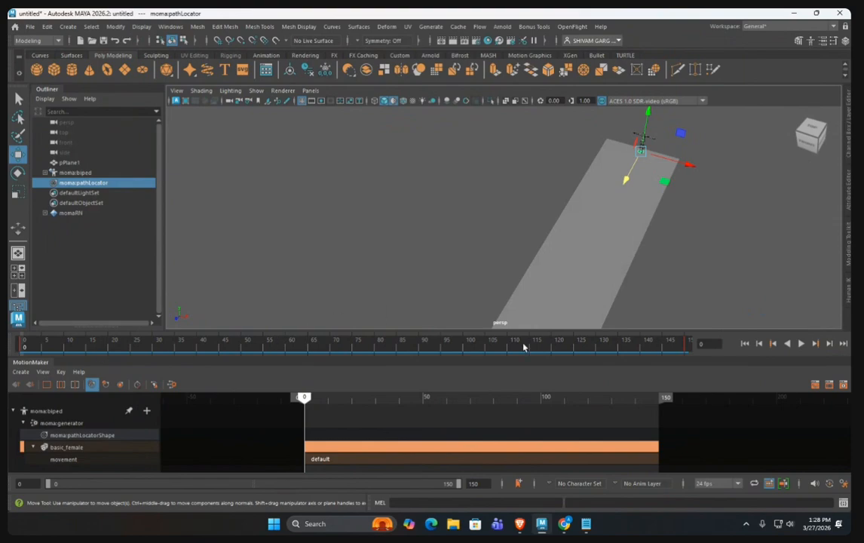
left_click(66, 347)
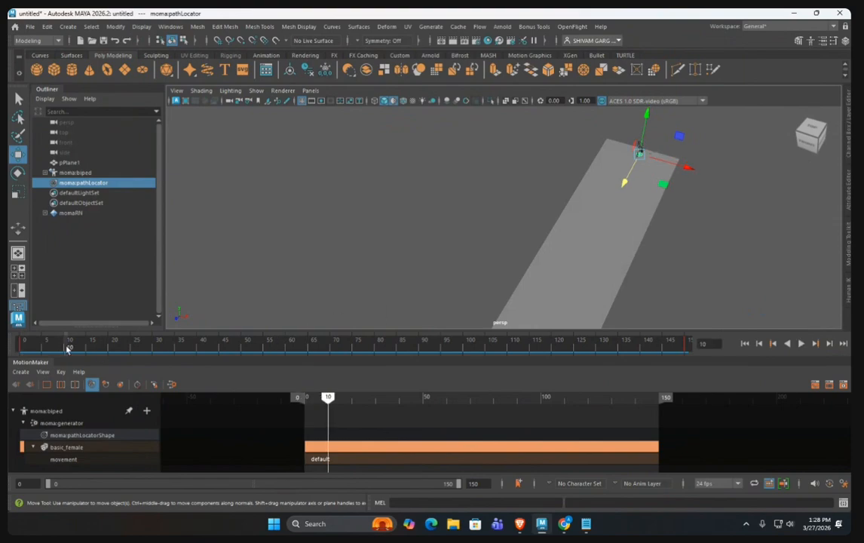
left_click_drag(303, 272, 593, 225, "alt")
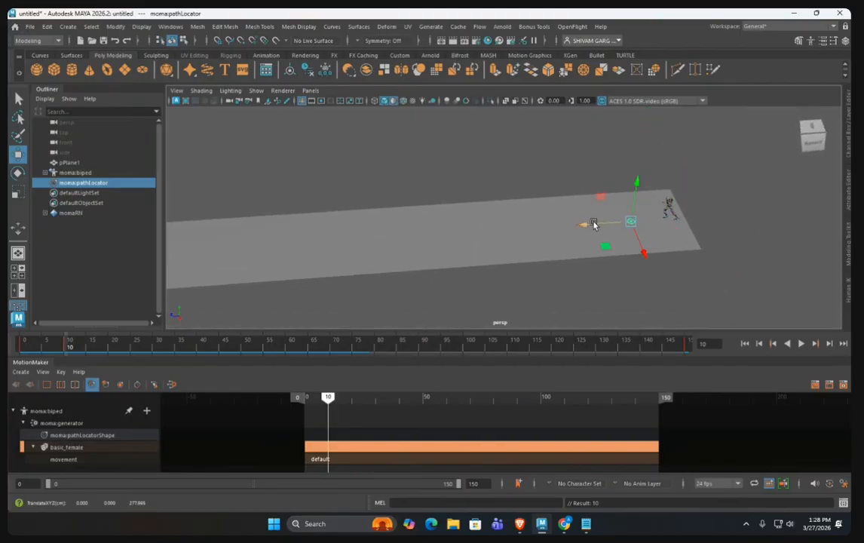
Step: Retime the path locator's frame 10 key to frame 30, add a key near frame 120, and return to frame 0
key("s")
left_click_drag(68, 347, 555, 360)
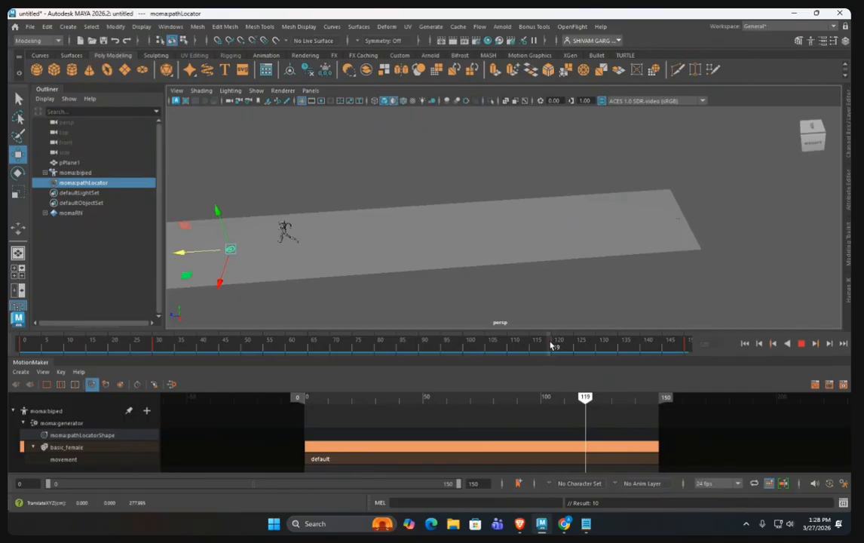
key("alt+shift+v")
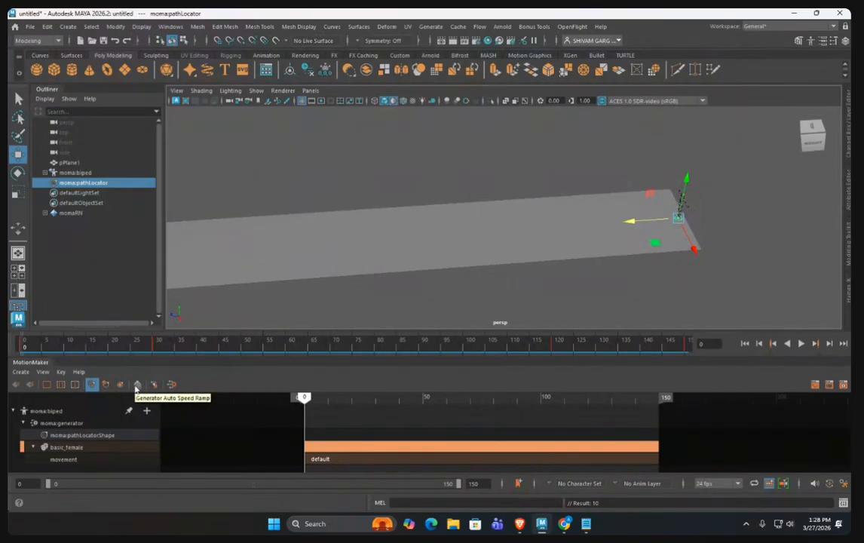
Step: Enable Generator Auto Speed Ramp, regenerate the motion, and play it back
left_click(137, 385)
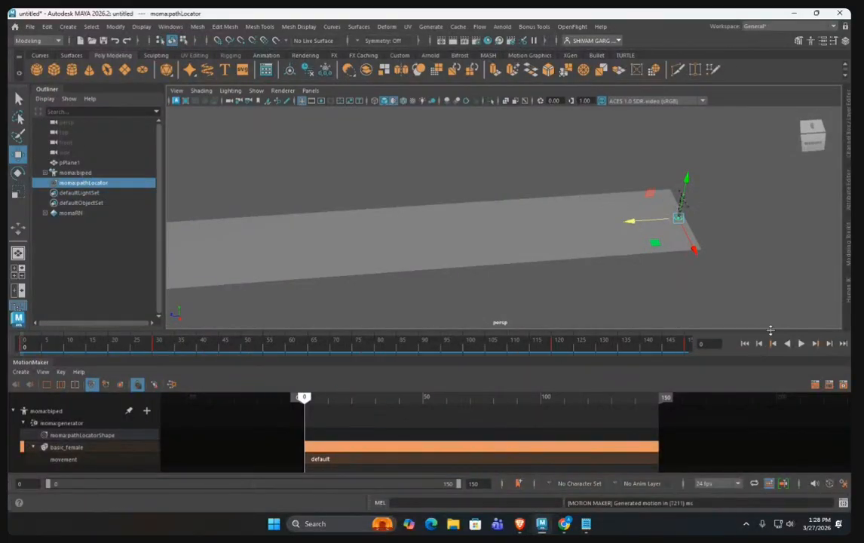
left_click(801, 344)
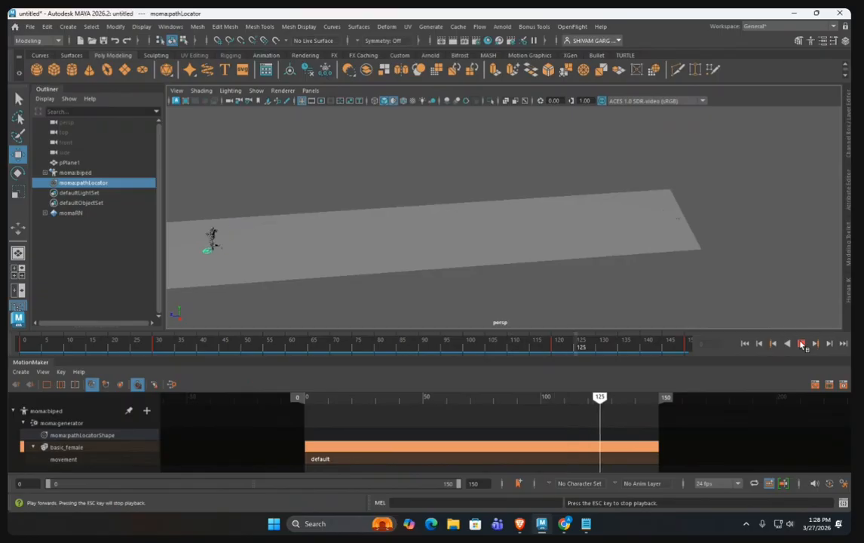
left_click(801, 344)
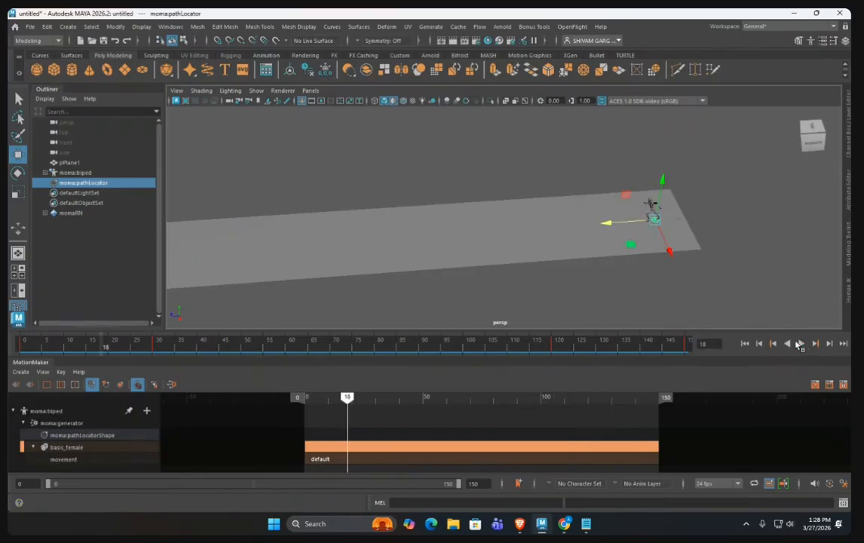
Step: Create a polygon cube and move it along the ground plane ahead of the biped
middle_click_drag(519, 326, 667, 300, "alt")
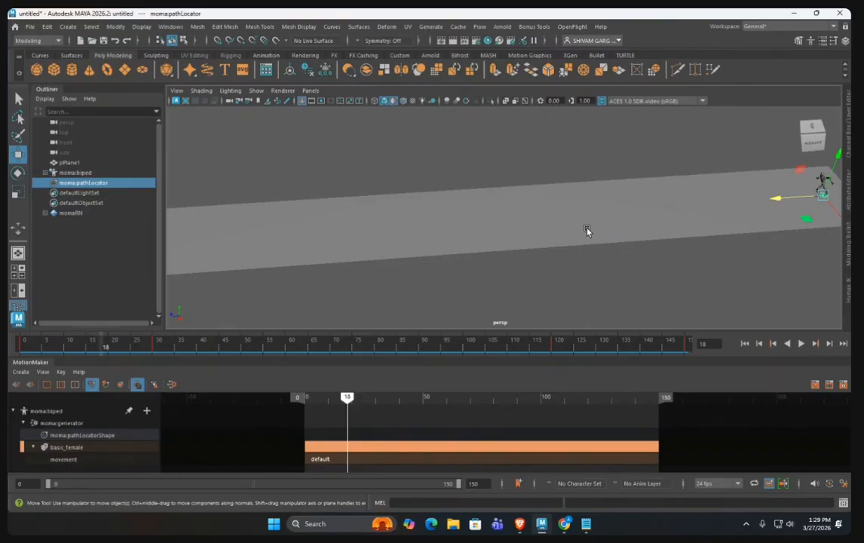
left_click_drag(588, 230, 543, 203, "alt")
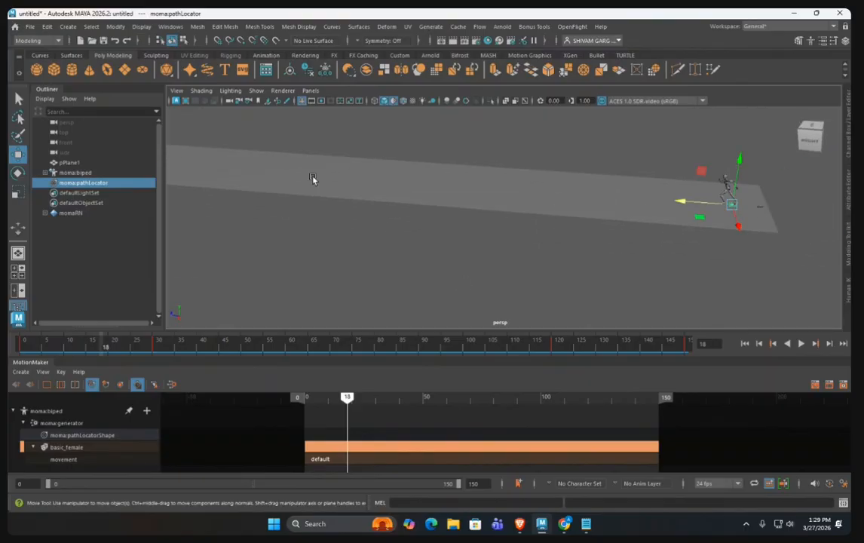
left_click(54, 72)
left_click_drag(712, 205, 602, 202)
Step: Scale the cube up and stretch it along X so it spans the width of the ground plane
key("r")
left_click_drag(611, 205, 691, 222, "alt")
scroll(666, 249, "up", 3)
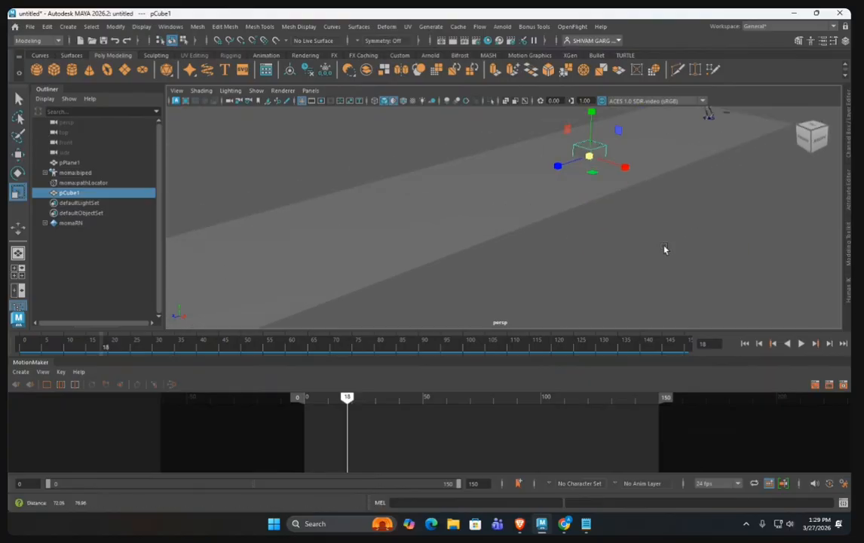
middle_click_drag(666, 249, 625, 293, "alt")
left_click_drag(587, 216, 745, 326)
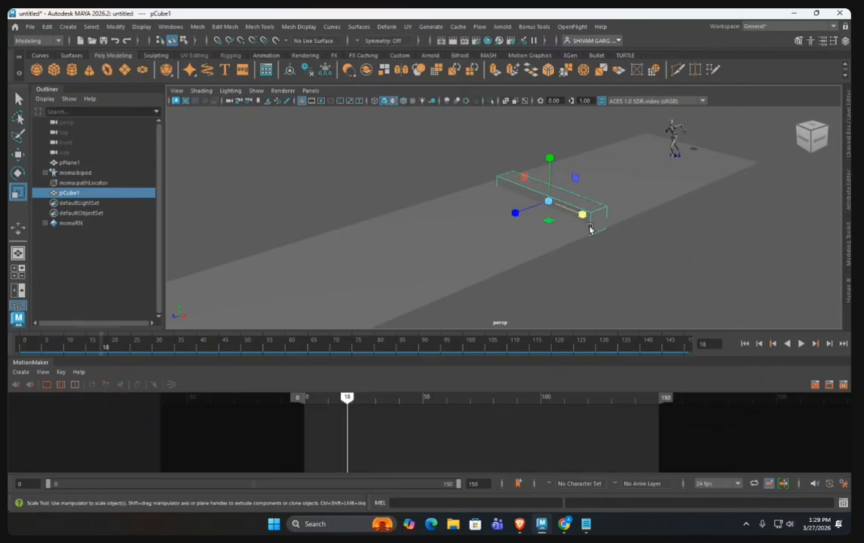
left_click_drag(548, 202, 517, 207)
Step: Reposition the cube along Z to about the middle of the biped's path, checking against the biped's position at frame 150
key("w")
left_click_drag(610, 222, 448, 286, "alt")
key("r")
left_click_drag(545, 340, 733, 346)
left_click_drag(476, 283, 393, 257, "alt")
key("w")
left_click_drag(375, 224, 422, 224)
Step: Scale the cube down in height and depth into a thin bar, and set the current frame to 66
key("r")
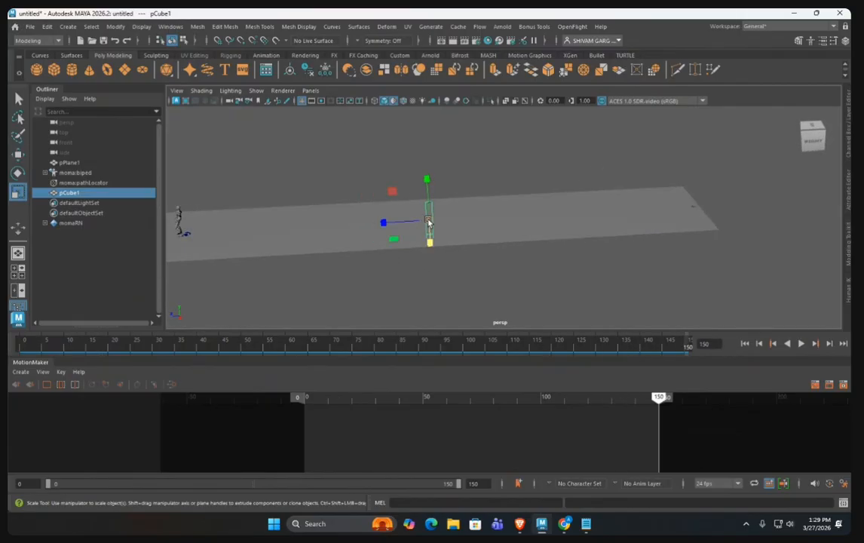
left_click(429, 221)
left_click_drag(392, 192, 581, 292)
key("w")
left_click_drag(423, 348, 318, 349)
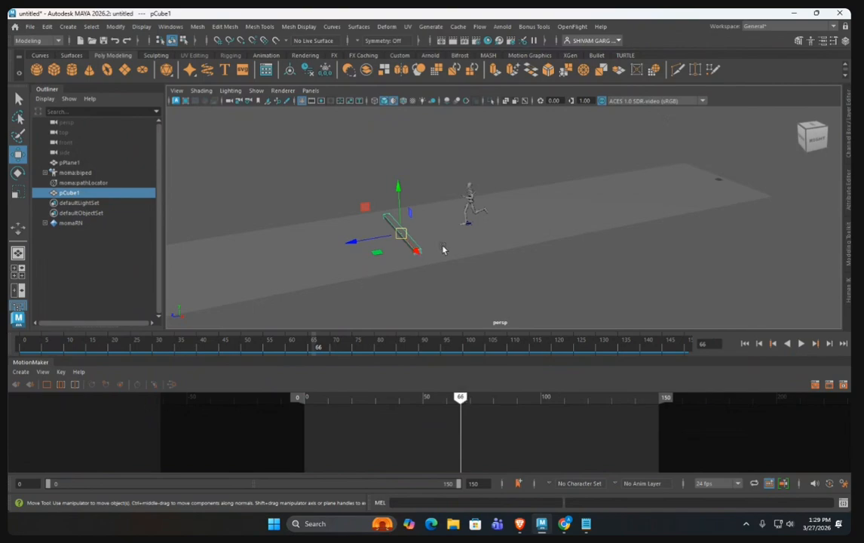
Step: Select the path locator and set a key on it at frame 66, just before the bar
left_click(80, 182)
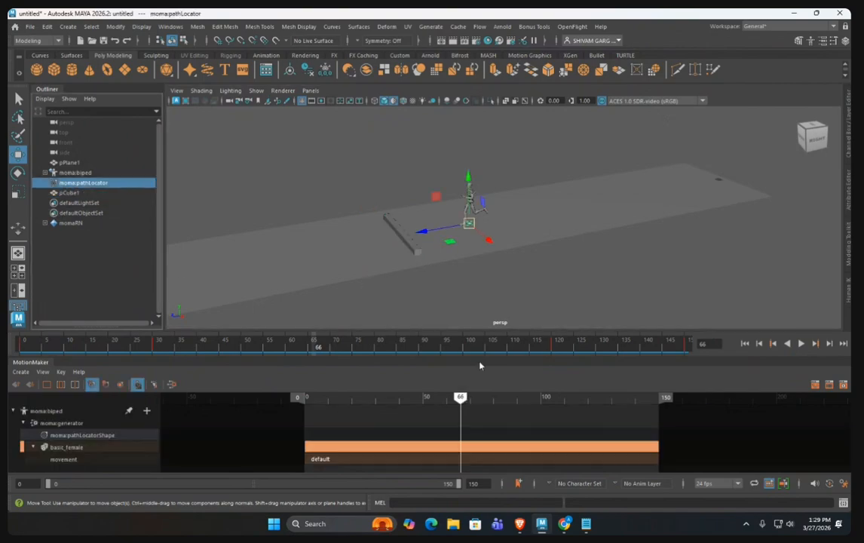
right_click(466, 446)
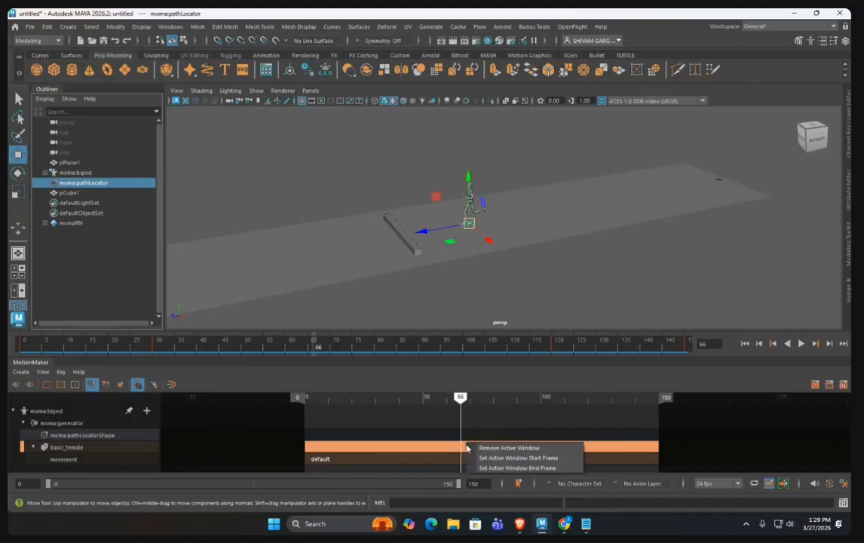
right_click(465, 447)
left_click(461, 398)
key("s")
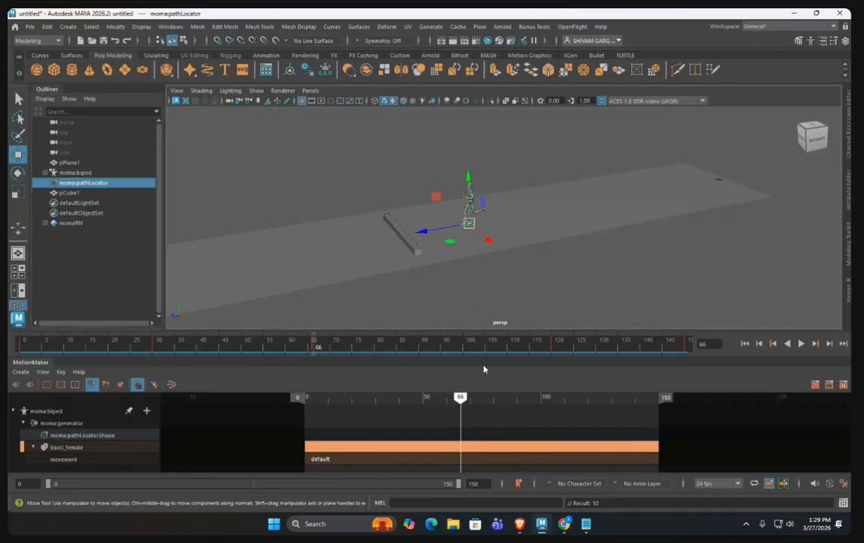
scroll(465, 447, "down", 1)
left_click(464, 447)
right_click(465, 447)
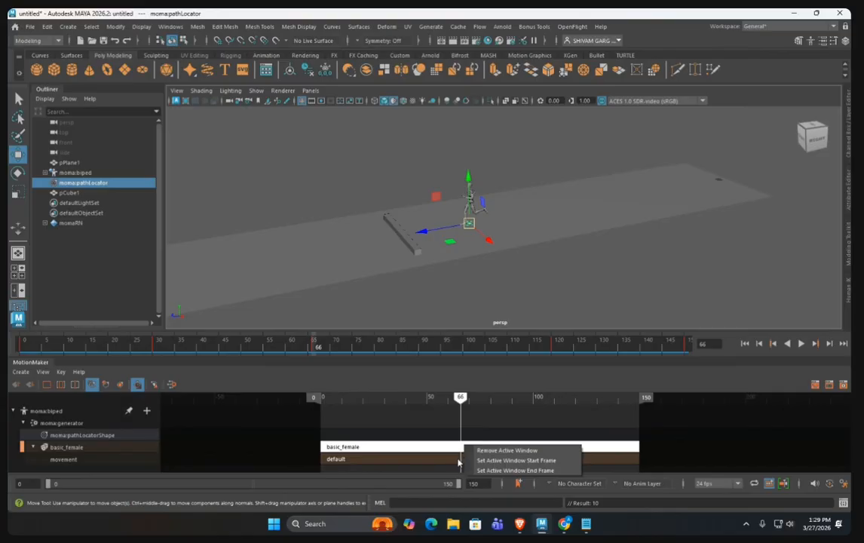
left_click(466, 464)
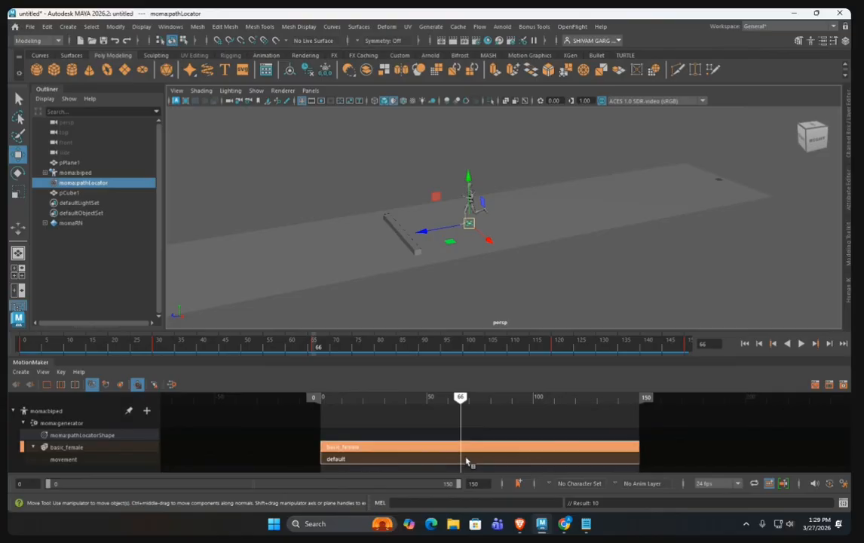
right_click(466, 460)
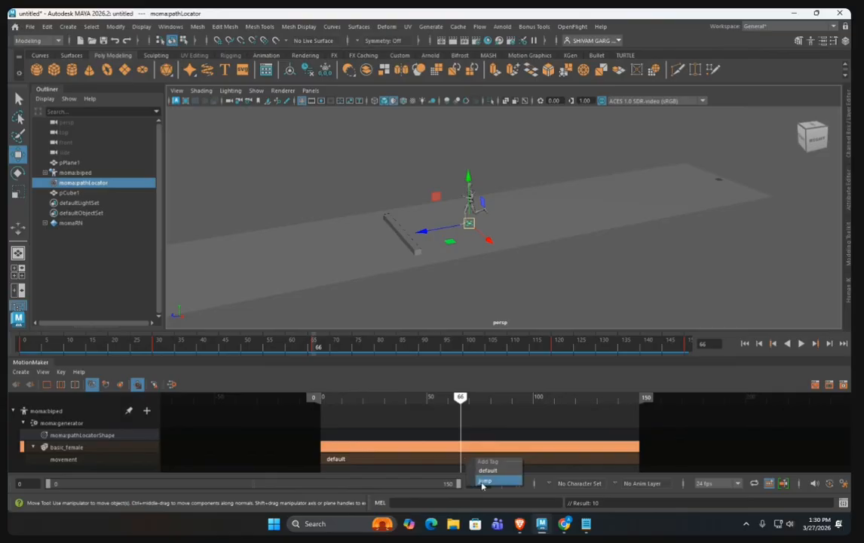
left_click(485, 481)
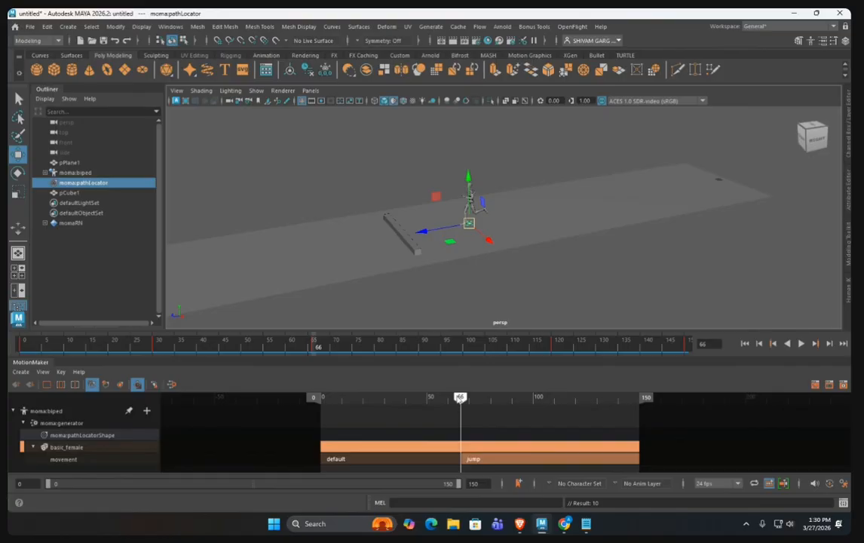
left_click_drag(460, 398, 467, 398)
key("ctrl+z")
key("ctrl+z")
Step: Add a jump tag at frame 70 and a default tag at frame 86 on the movement track, then generate the motion
left_click(470, 399)
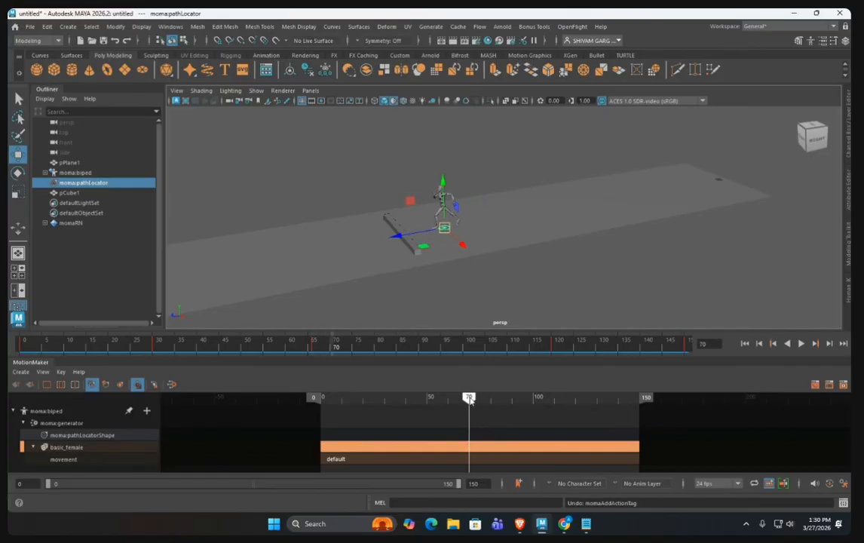
right_click(473, 460)
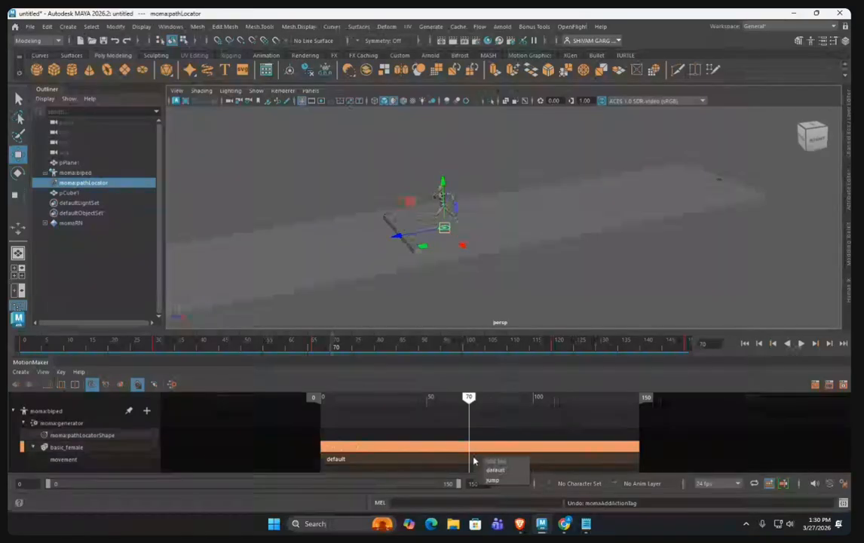
left_click(491, 480)
left_click_drag(469, 398, 504, 399)
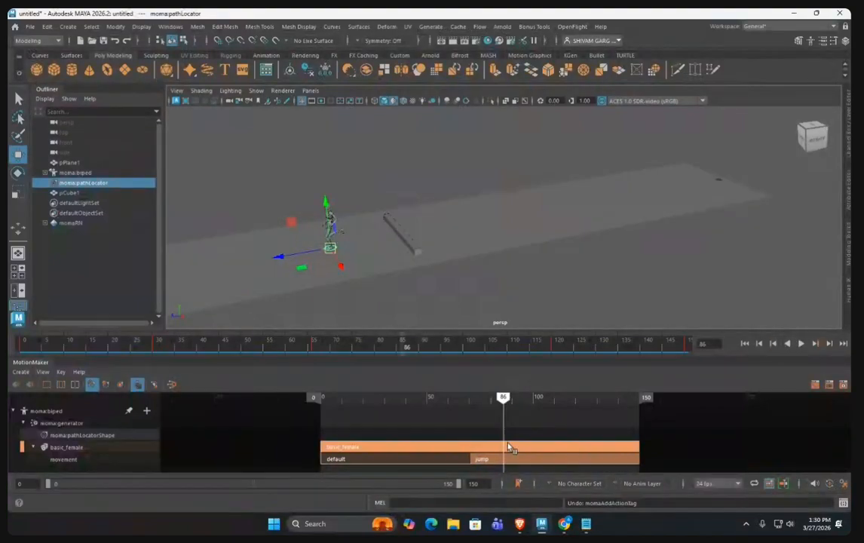
right_click(505, 462)
left_click(520, 471)
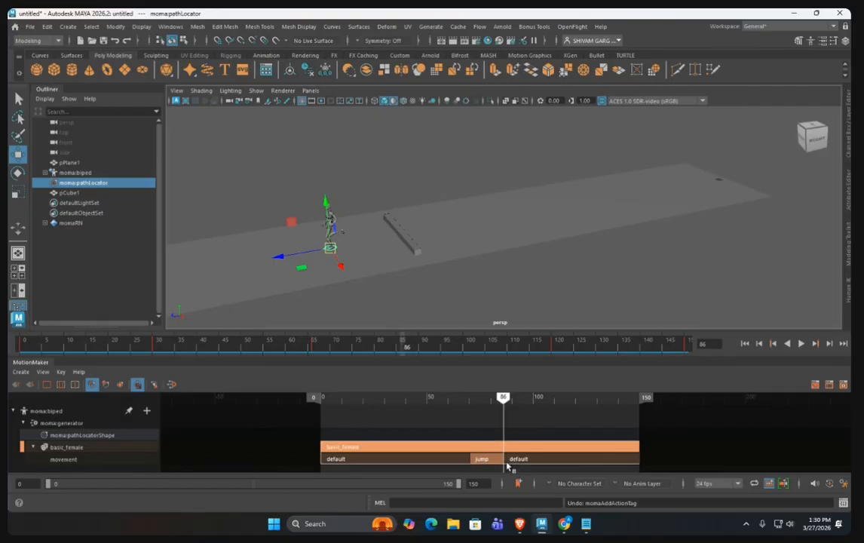
left_click_drag(504, 407, 470, 401)
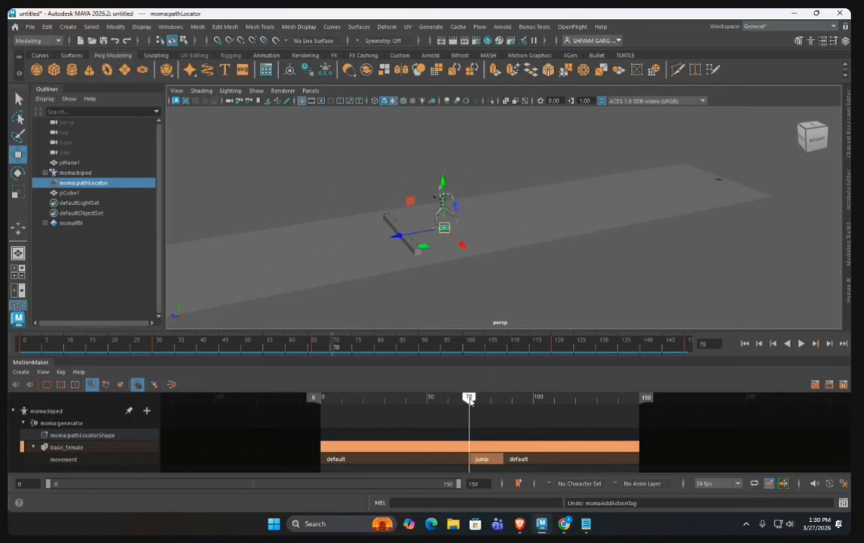
left_click(171, 386)
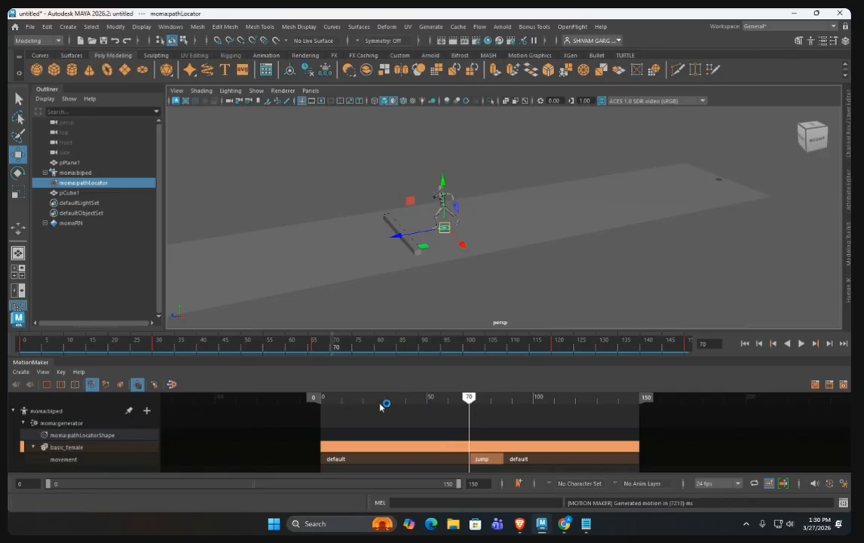
Step: Play the generated motion from frame 1, viewing the jump from the side, and return to frame 69 just before the bar
left_click(323, 400)
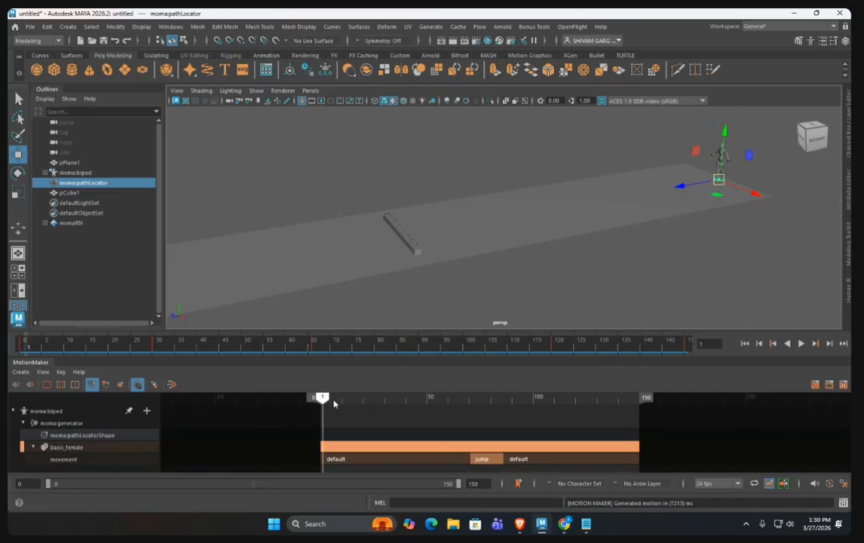
left_click(801, 343)
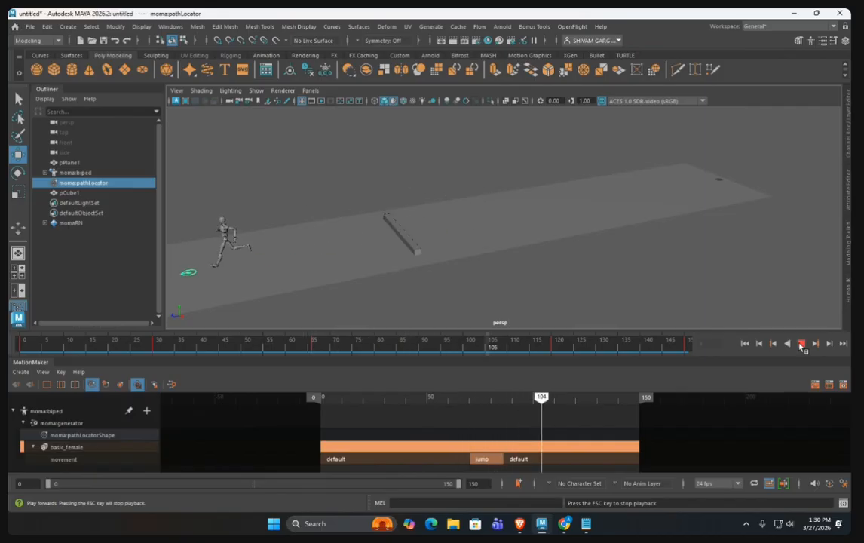
left_click_drag(528, 287, 473, 305, "alt")
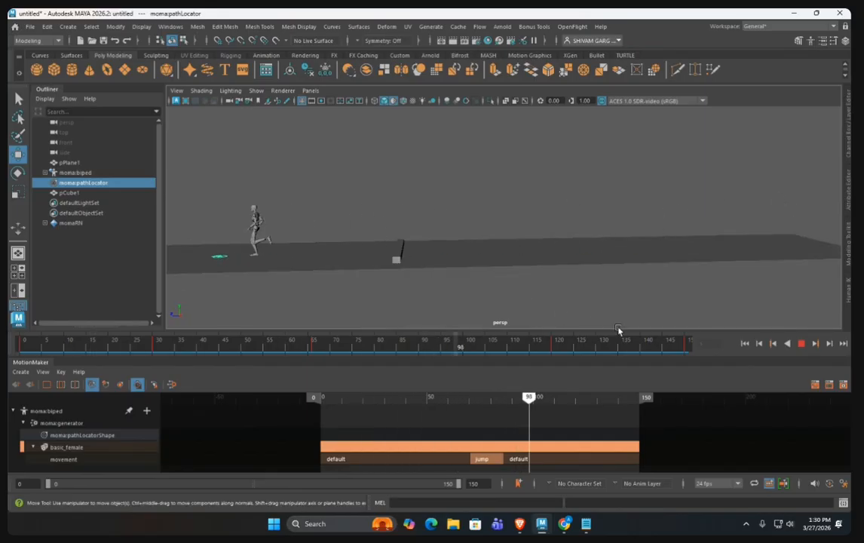
key("Escape")
mouse_move(328, 352)
left_mouse_down()
mouse_move(370, 349)
mouse_move(332, 349)
left_mouse_up()
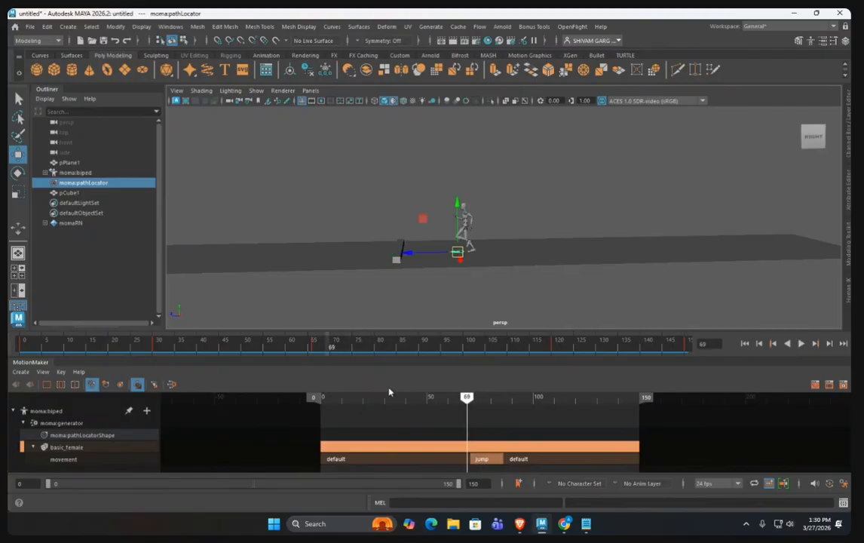
Step: Adjust the jump tag's range to run from about frame 66 to about frame 90, and regenerate the motion
left_click_drag(512, 460, 530, 459)
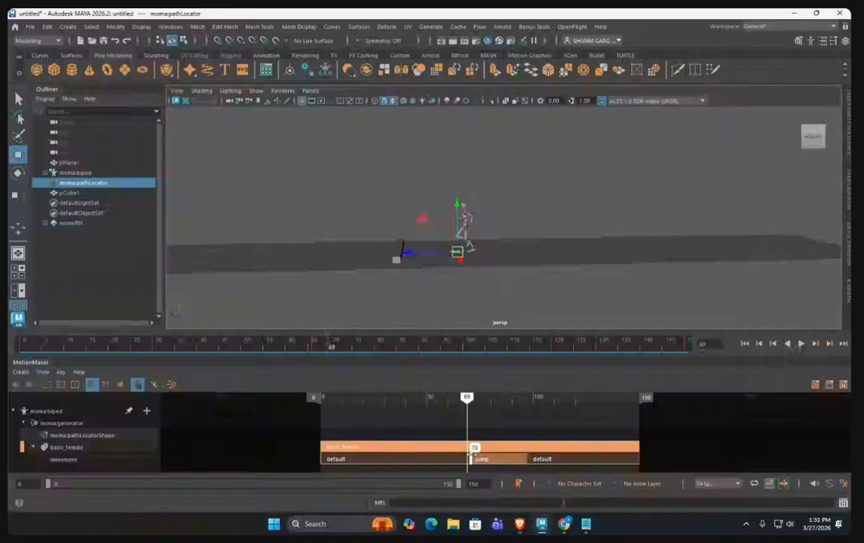
left_click_drag(469, 458, 461, 458)
left_click_drag(528, 458, 526, 459)
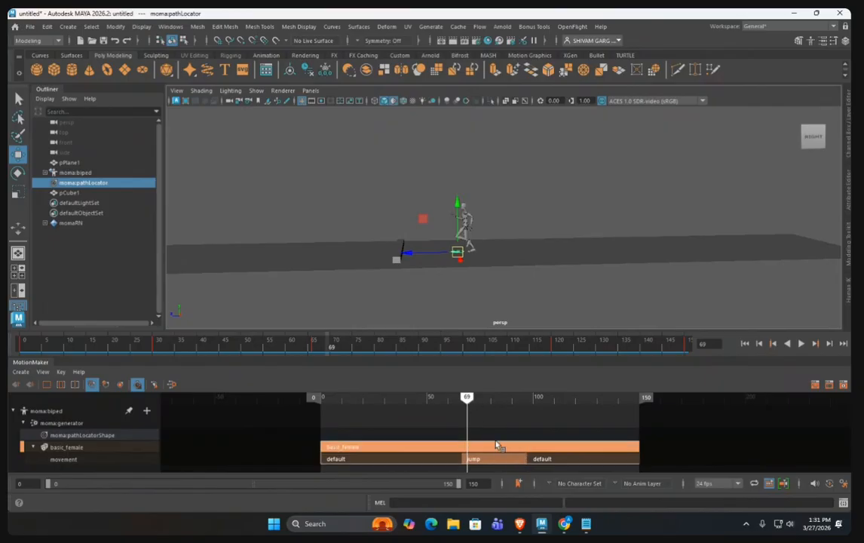
left_click_drag(528, 459, 511, 458)
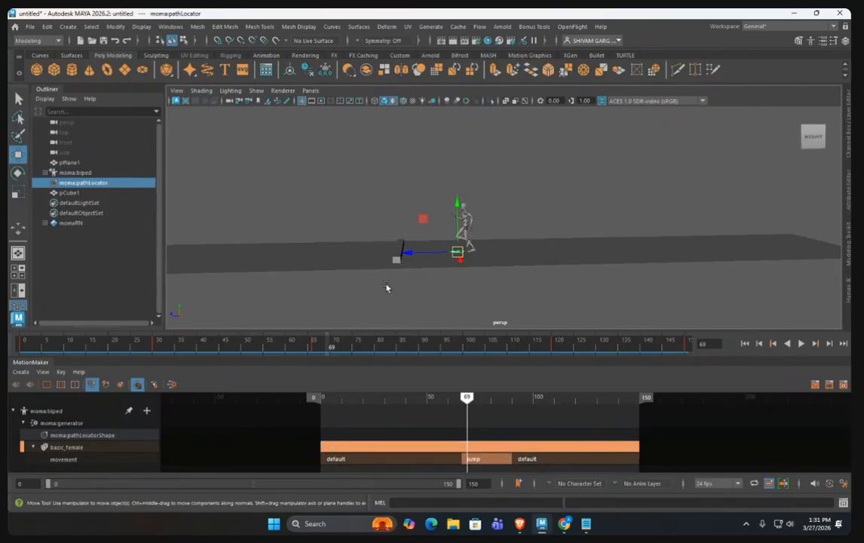
left_click(171, 385)
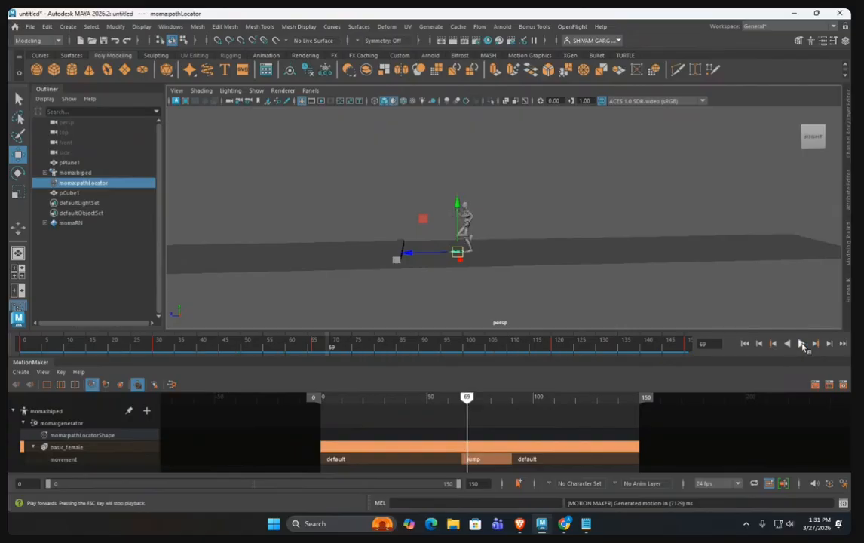
Step: Review the jump at the bar, shift the jump tag to start at about frame 74, and regenerate the motion
left_click(803, 344)
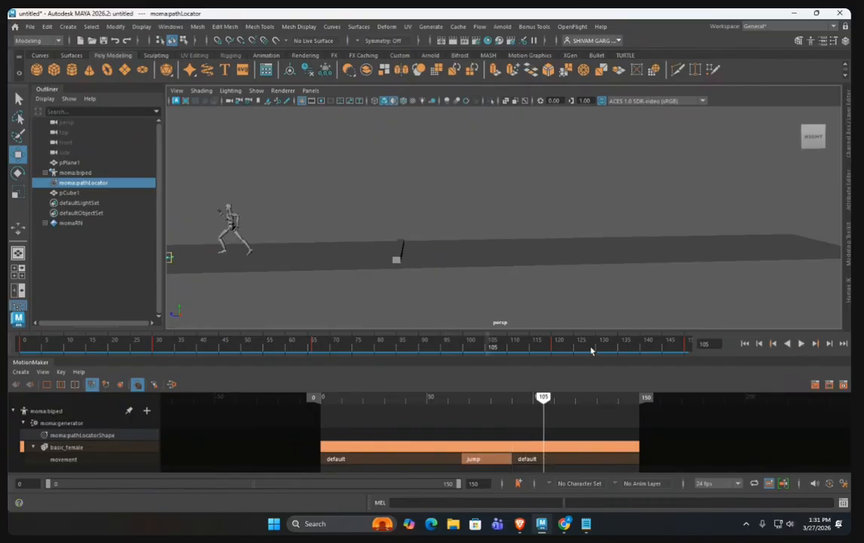
left_click_drag(593, 349, 349, 361)
left_click(470, 449)
left_click_drag(466, 460, 498, 458)
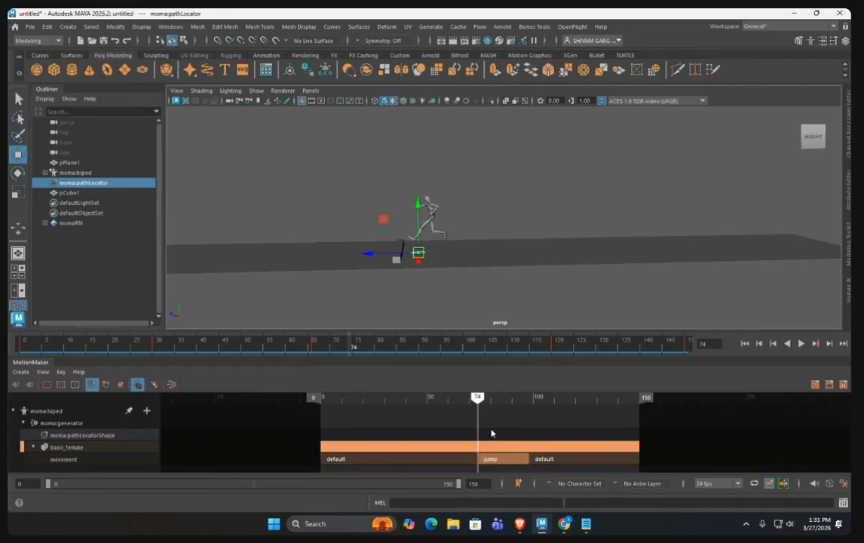
left_click_drag(478, 401, 443, 415)
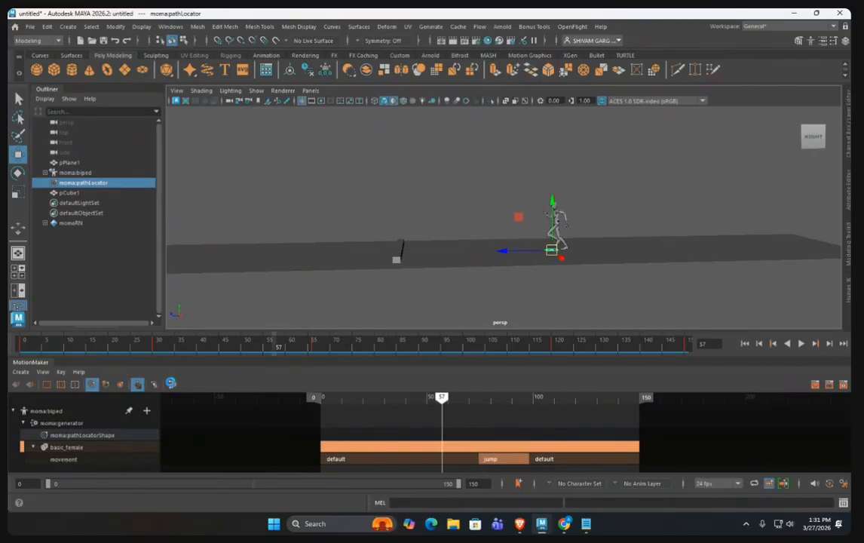
left_click(171, 384)
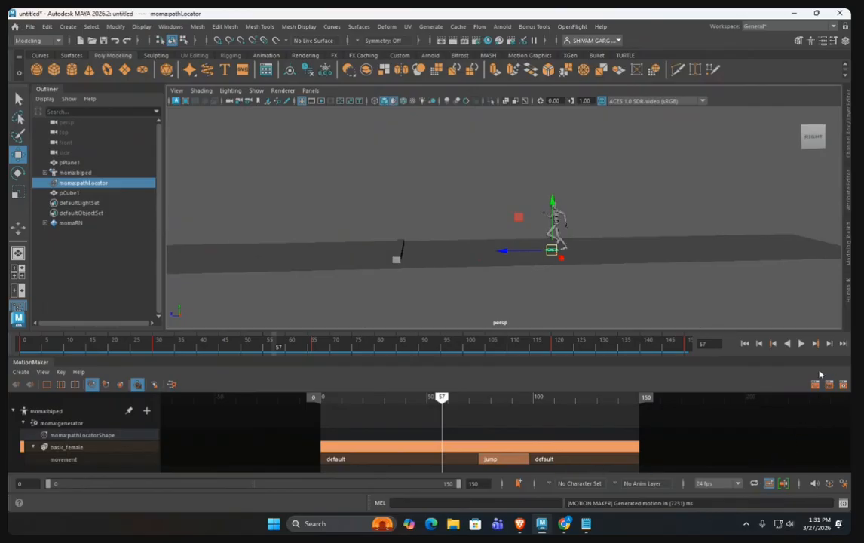
Step: Play back and scrub through the regenerated motion to check the biped's jump over the bar
left_click(801, 344)
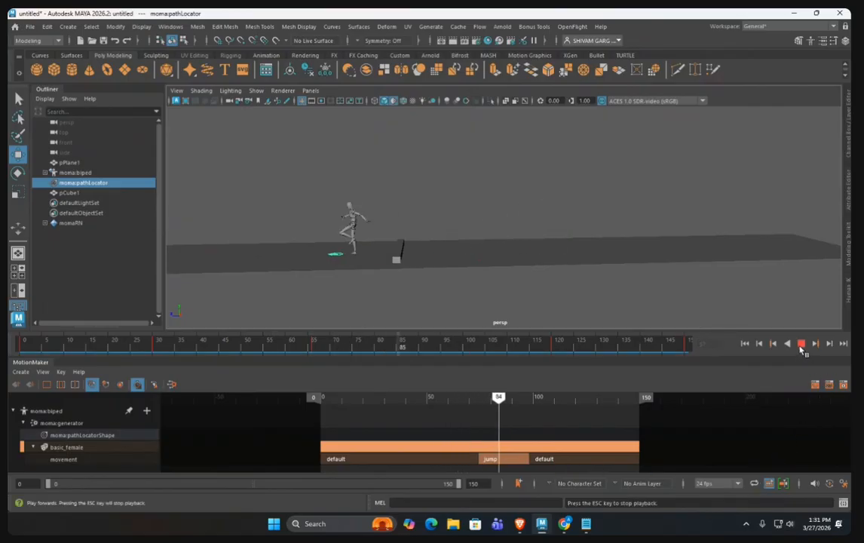
left_click_drag(377, 353, 377, 373)
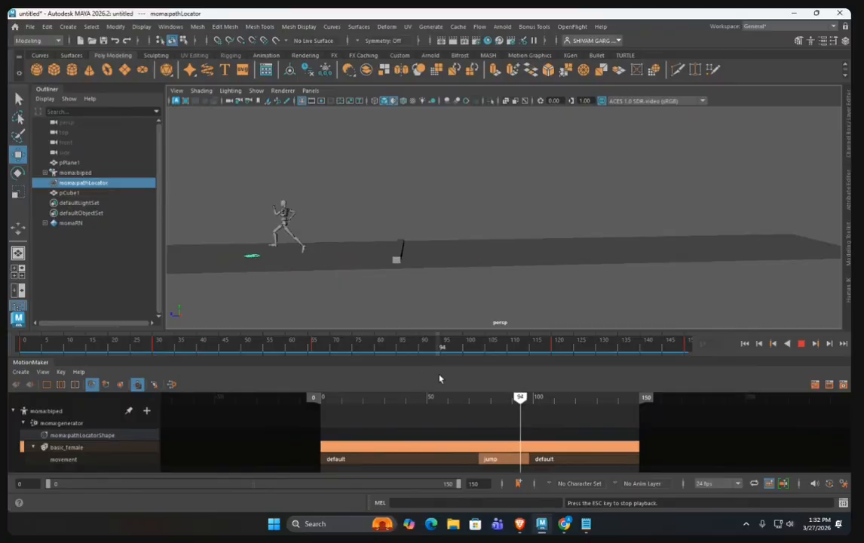
left_click_drag(436, 380, 72, 400)
left_click(802, 344)
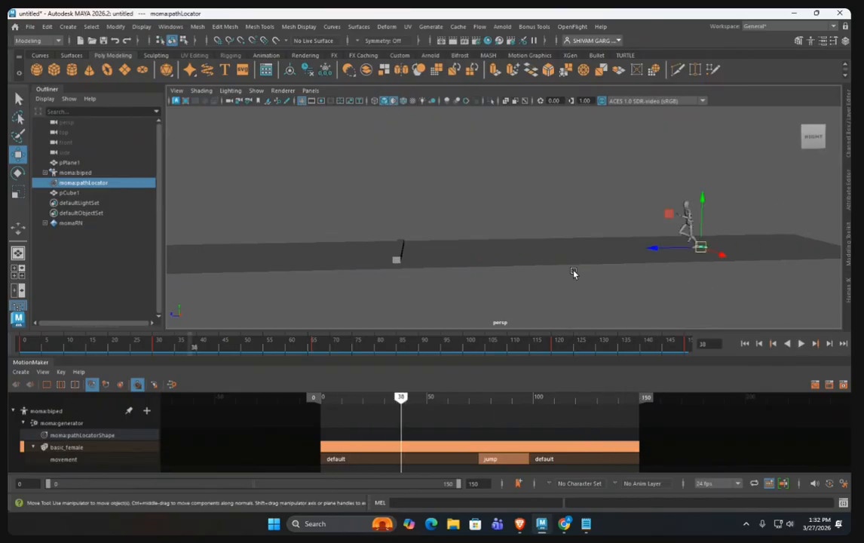
Step: At frame 77, move the path locator along X to about -247, beside the bar's far end, and set a key on it
left_click_drag(573, 272, 469, 258, "alt")
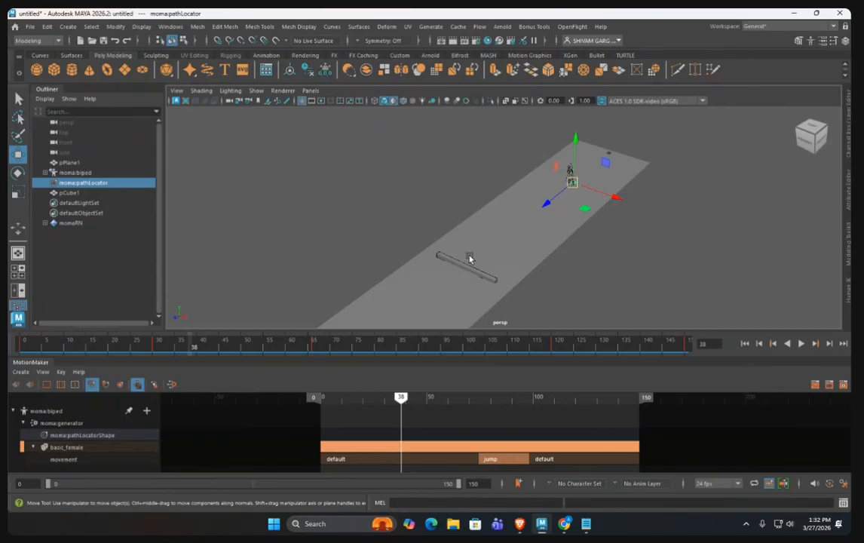
middle_click_drag(440, 262, 535, 229, "alt")
left_click_drag(561, 253, 522, 252, "alt")
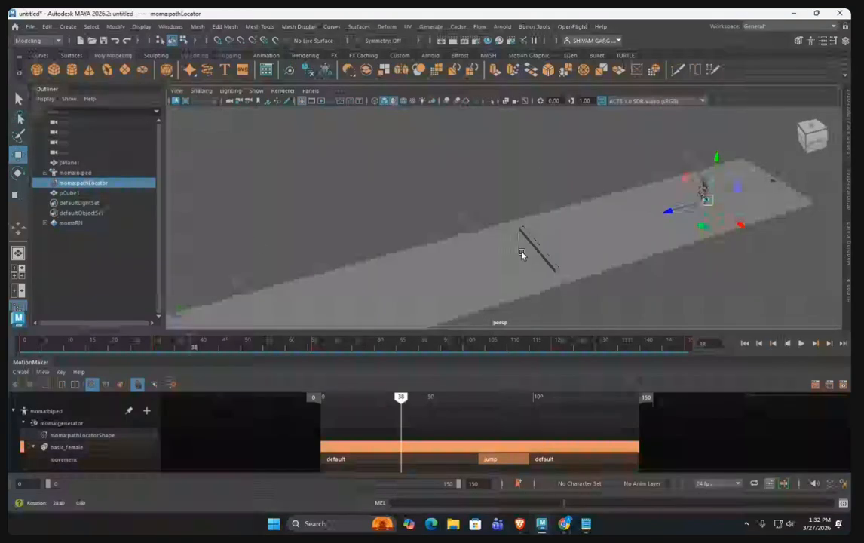
left_click(524, 219)
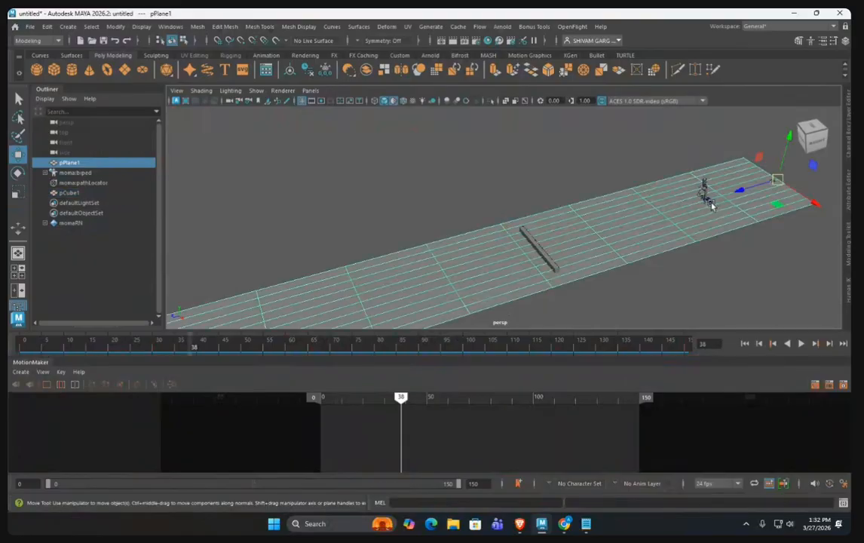
left_click(82, 183)
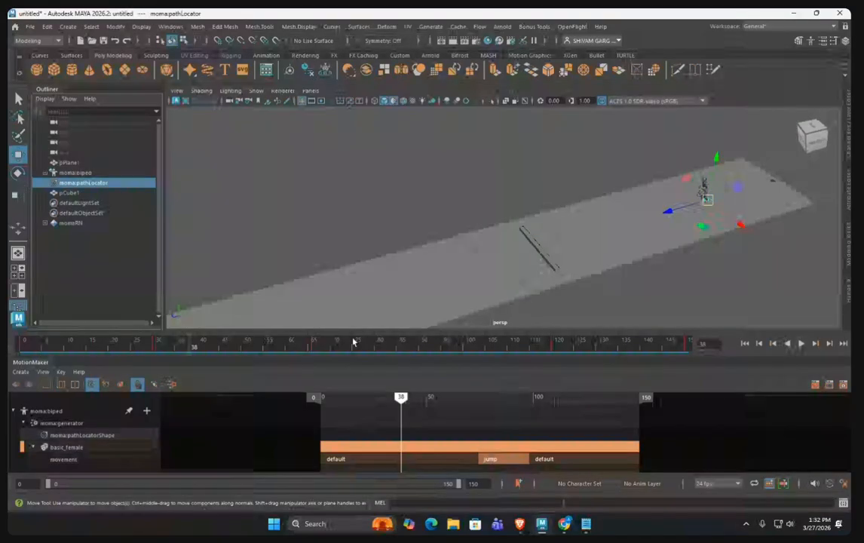
left_click_drag(353, 342, 368, 354)
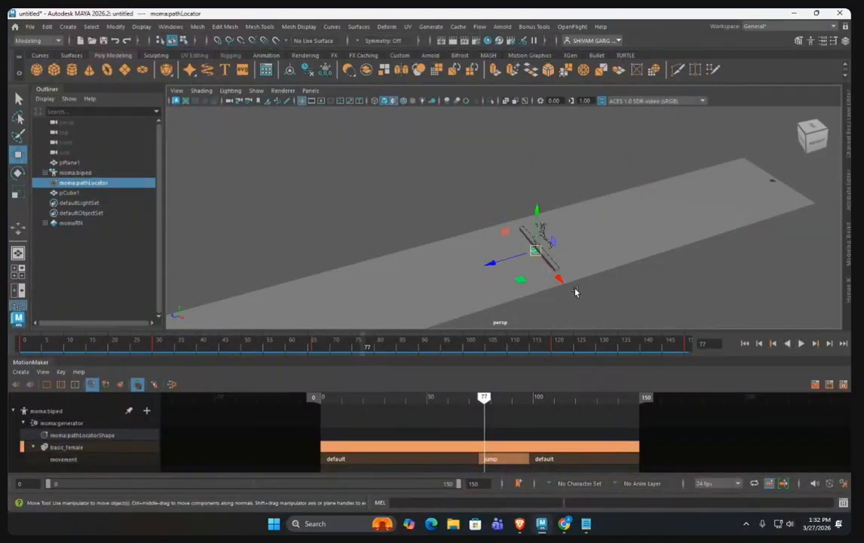
middle_click_drag(557, 279, 529, 252)
key("s")
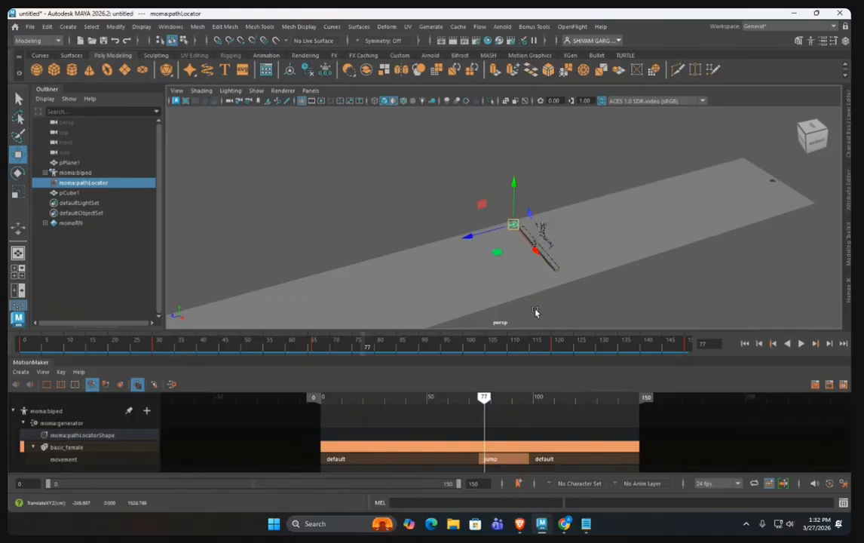
Step: Delete the jump tag from the movement track and regenerate the motion from frame 0, checking it in playback
left_click_drag(348, 354, 24, 343)
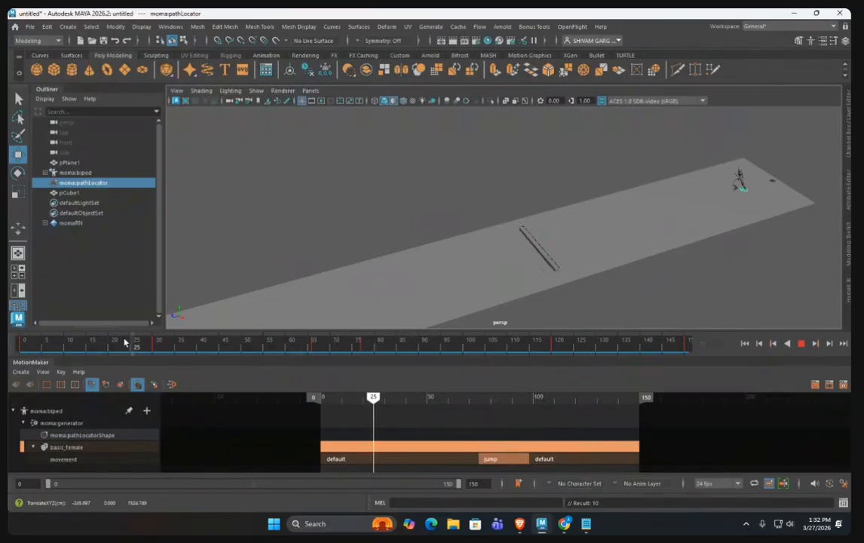
left_click(512, 459)
right_click(512, 461)
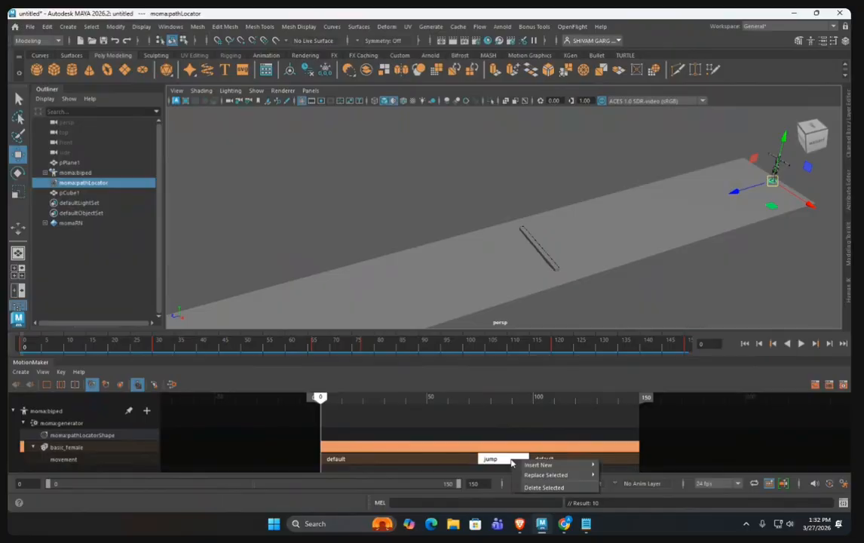
left_click(544, 487)
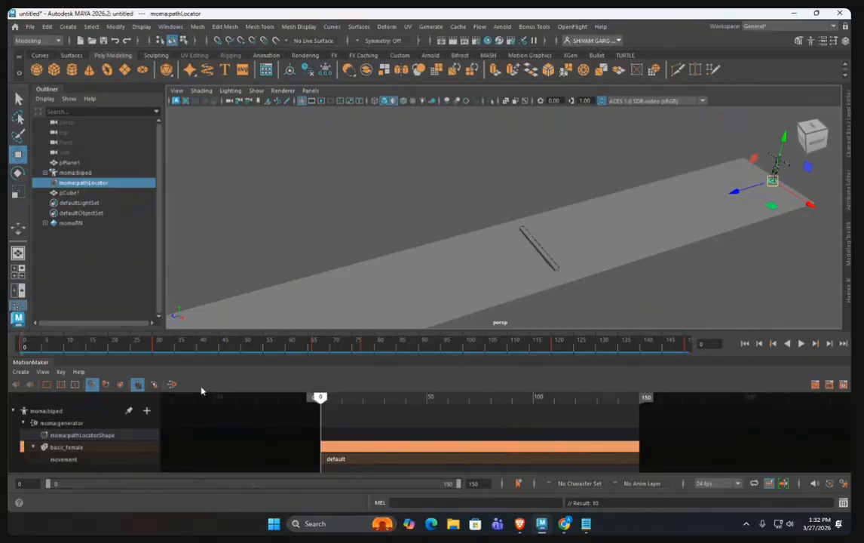
left_click(141, 385)
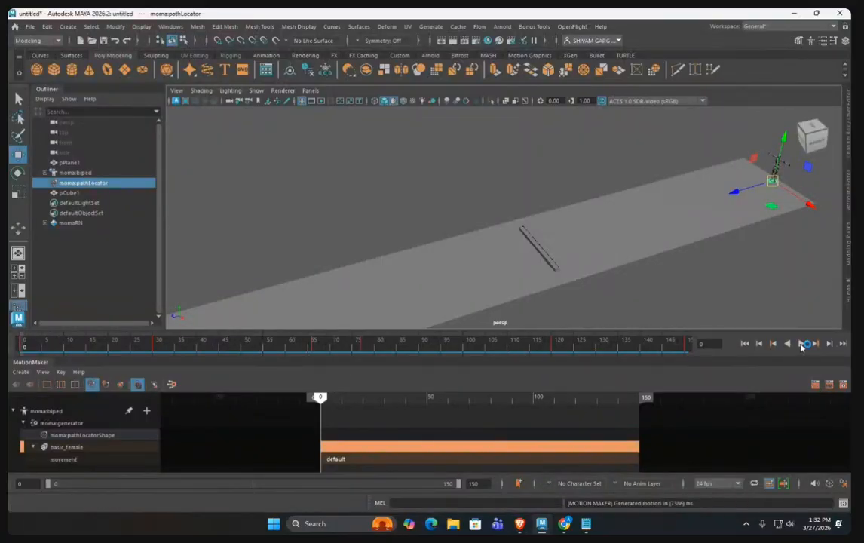
left_click(801, 344)
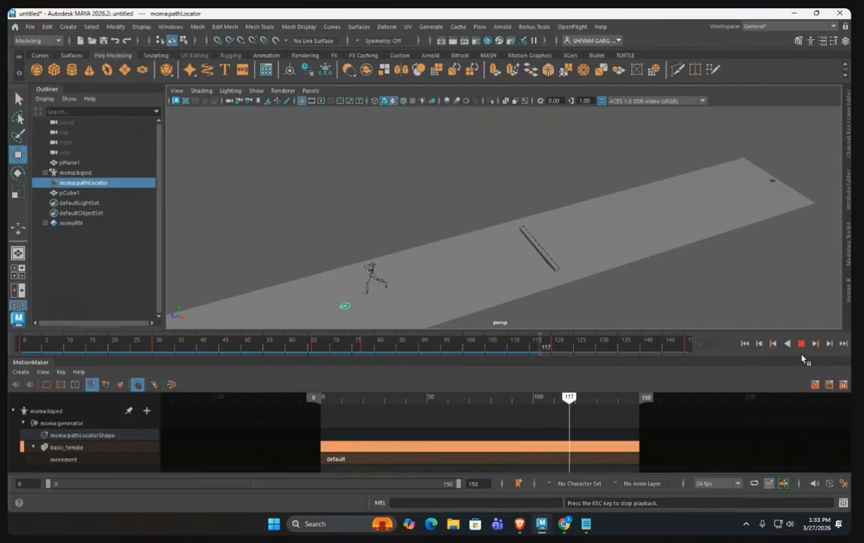
left_click(802, 344)
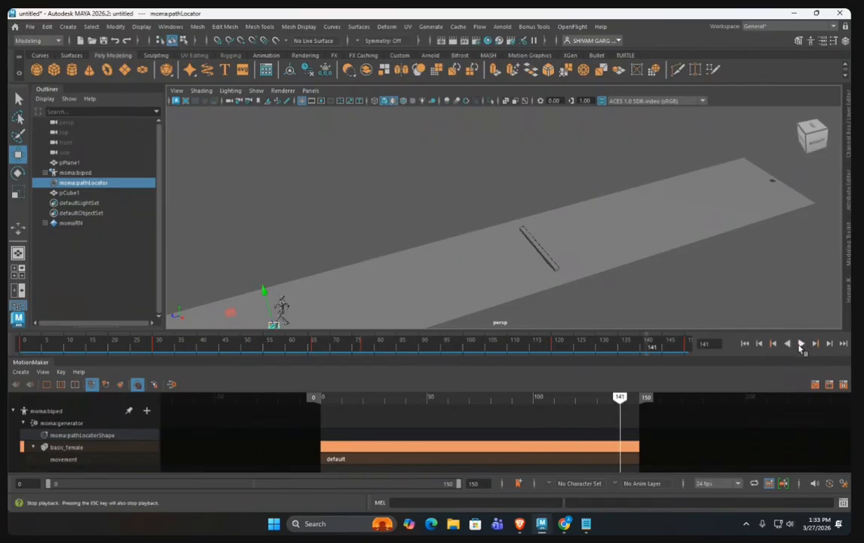
Step: Clear the selection, open the Content Browser and look through the Generic and FBX motion capture examples
left_click_drag(466, 266, 557, 279, "alt")
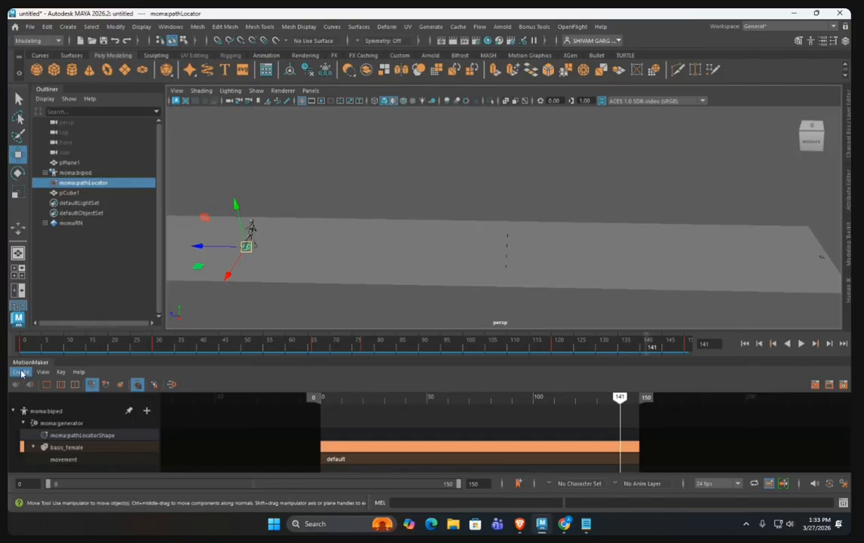
left_click(257, 229)
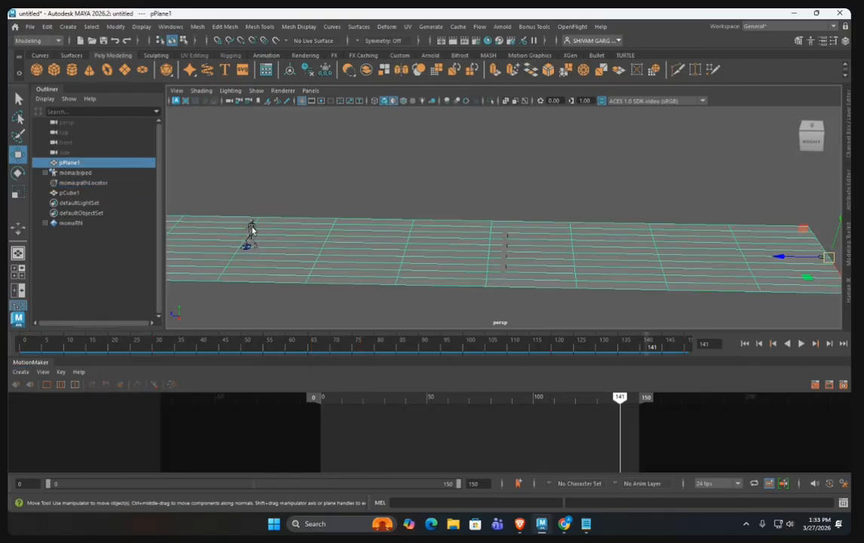
left_click(399, 201)
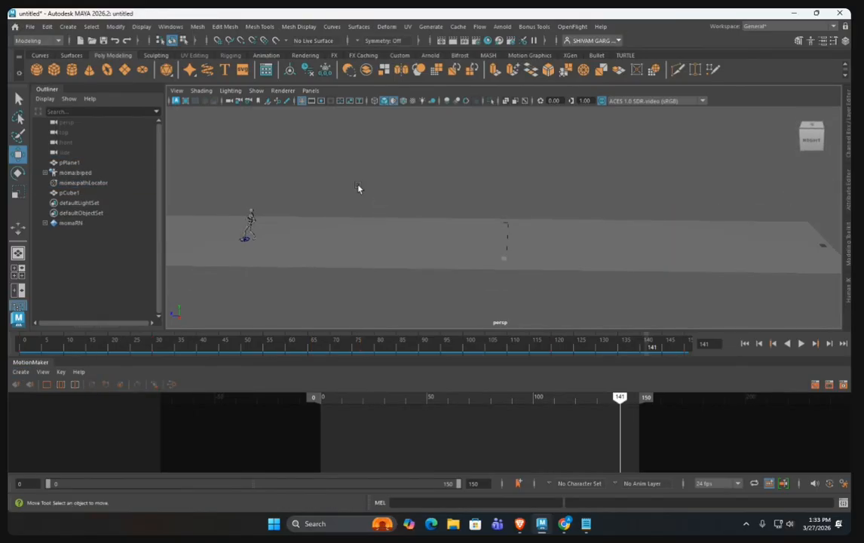
left_click(269, 72)
scroll(185, 215, "up", 8)
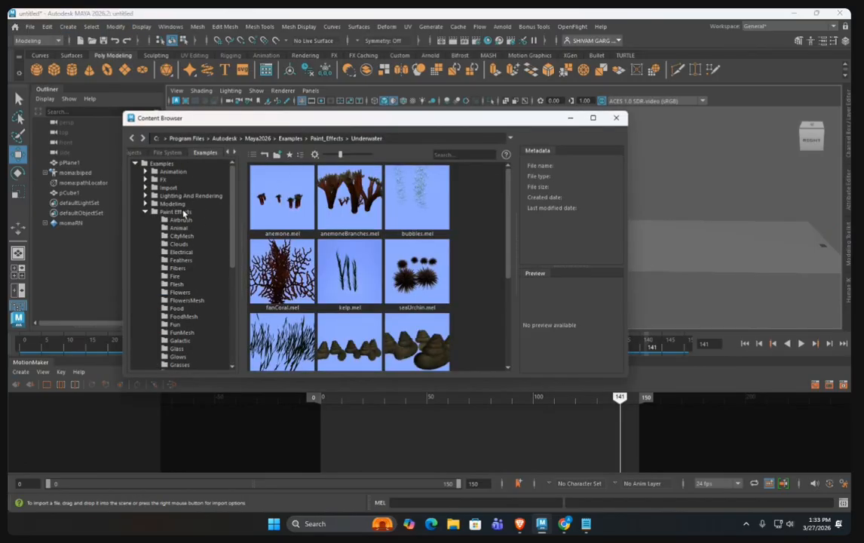
double_click(167, 173)
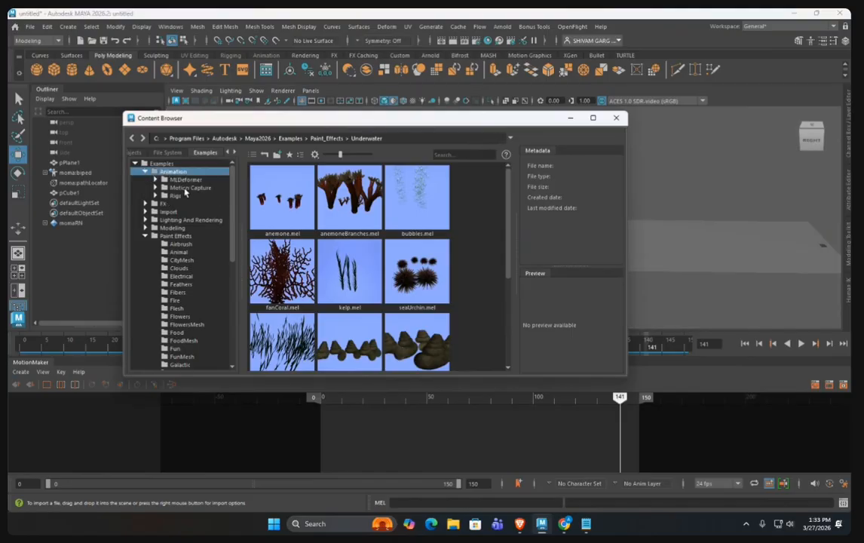
double_click(185, 190)
left_click(191, 203)
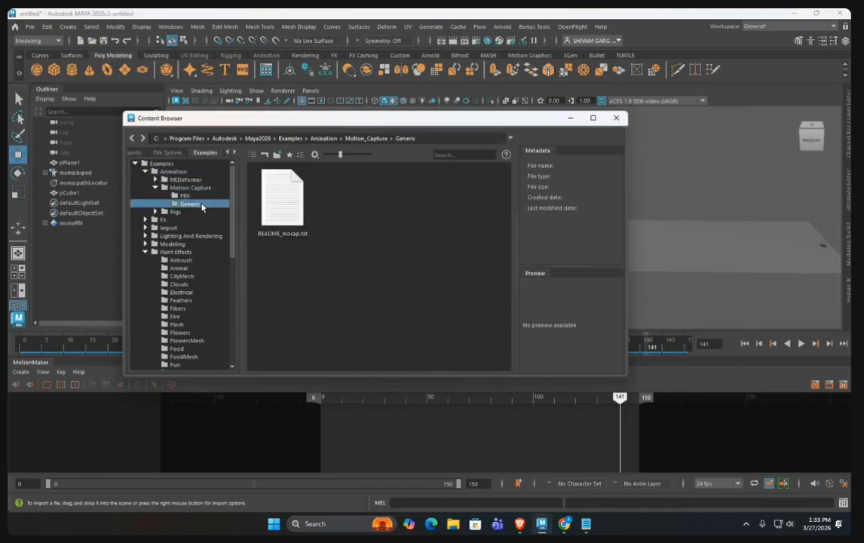
left_click(184, 195)
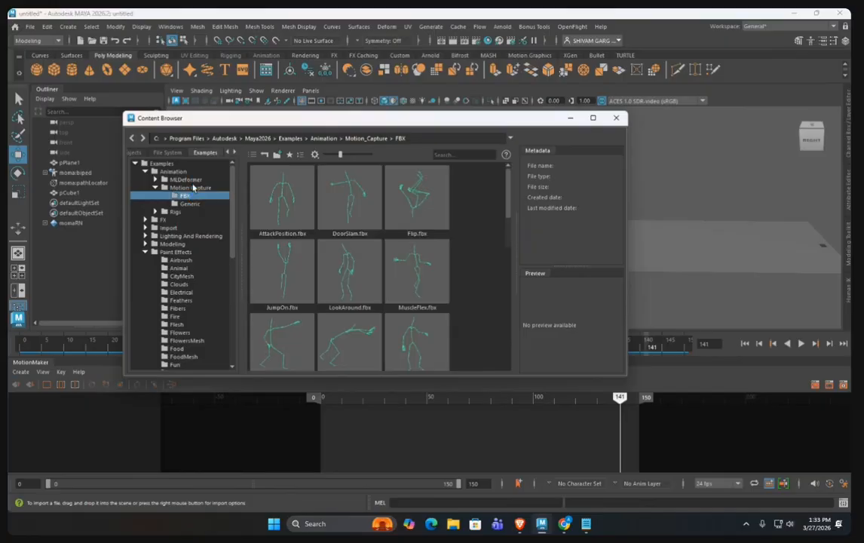
scroll(336, 272, "down", 10)
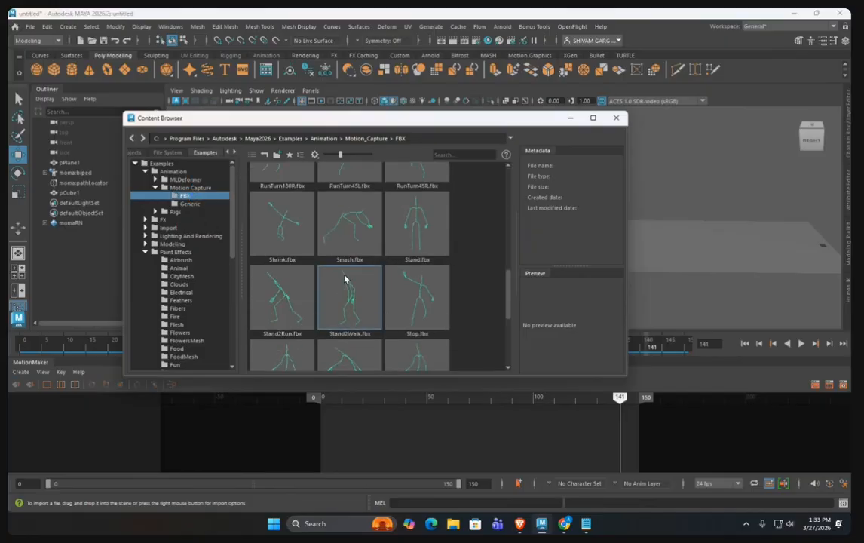
Step: Import the M4Y4-B07.ma robot from the animation Rigs examples, minimize the Content Browser and briefly run playback
left_click(181, 212)
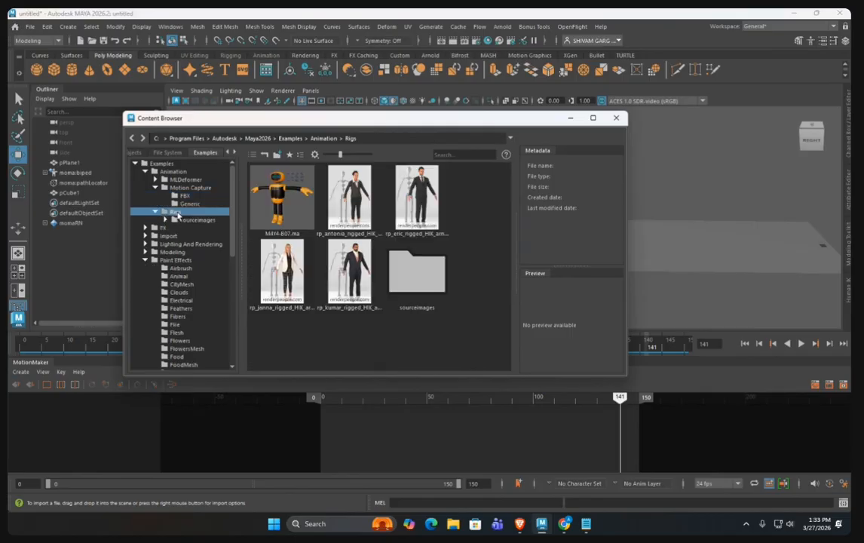
double_click(297, 214)
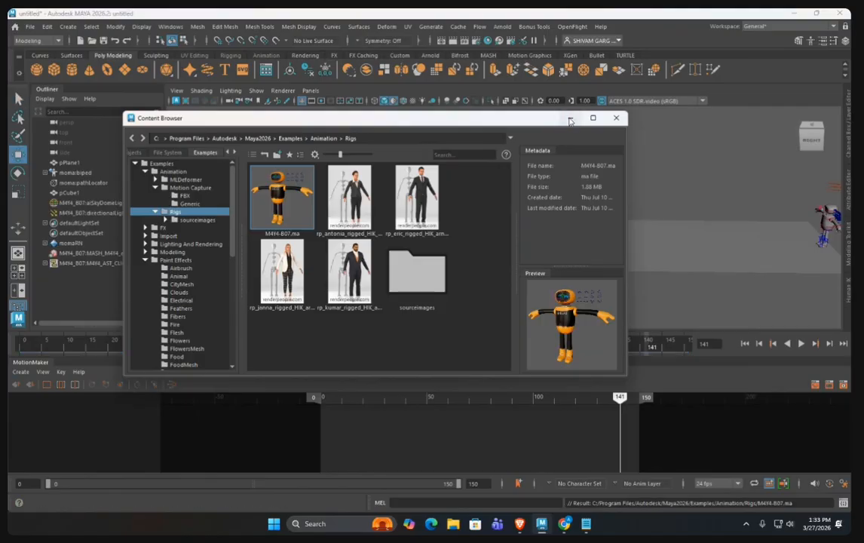
left_click(571, 118)
key("alt+v")
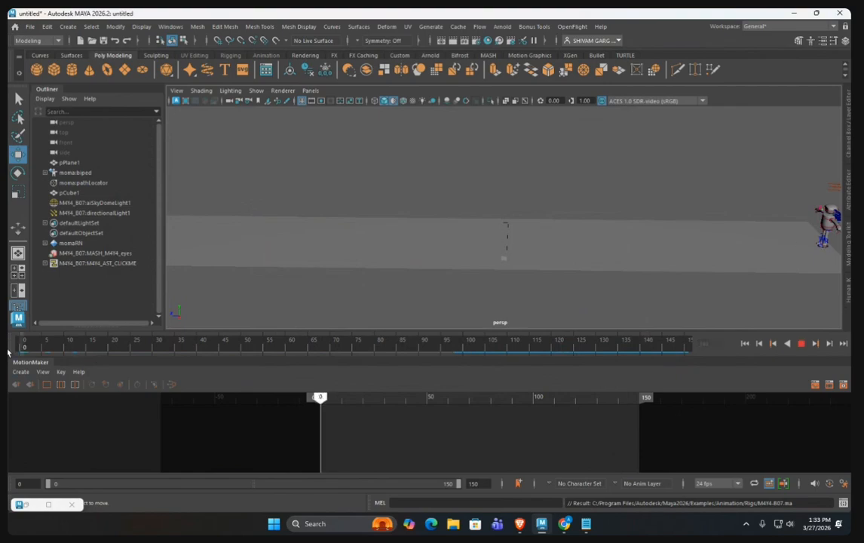
key("alt+v")
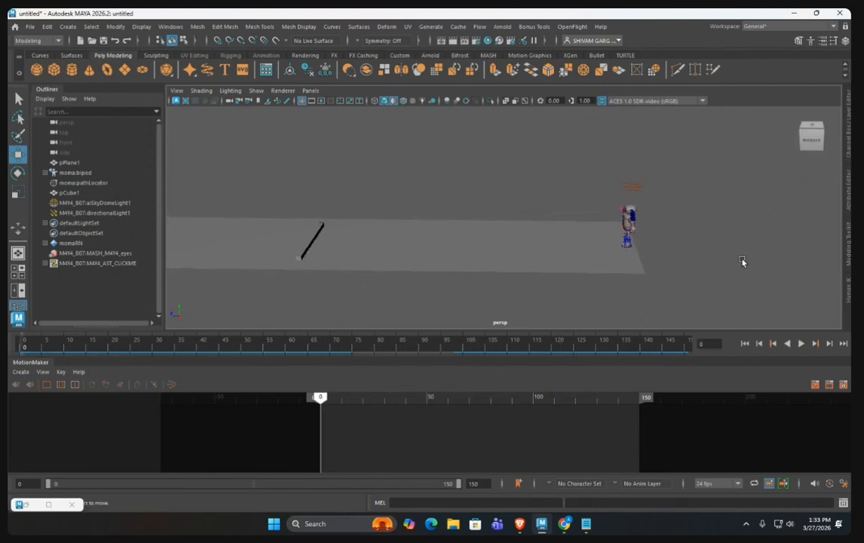
Step: Hide the robot rig's MASH_eye, facial_patterns and light display layers, and leave nothing selected
left_click(846, 150)
scroll(776, 308, "down", 1)
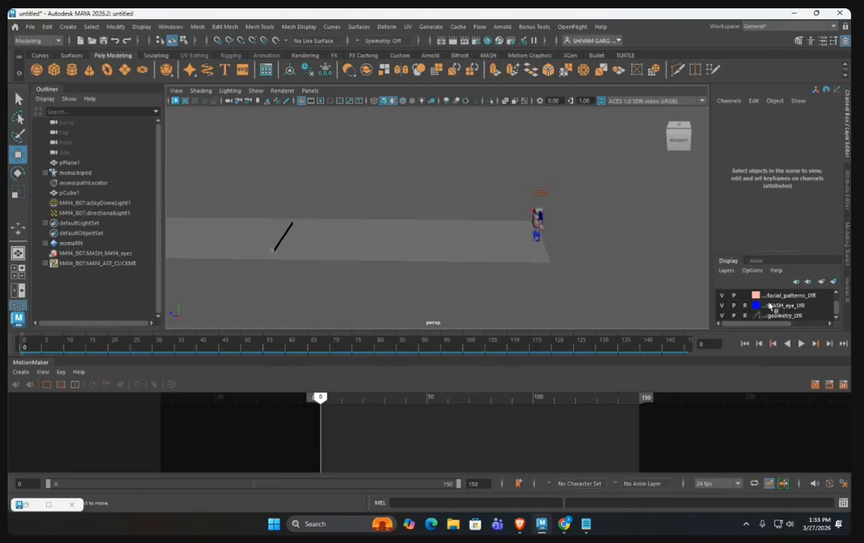
left_click(722, 306)
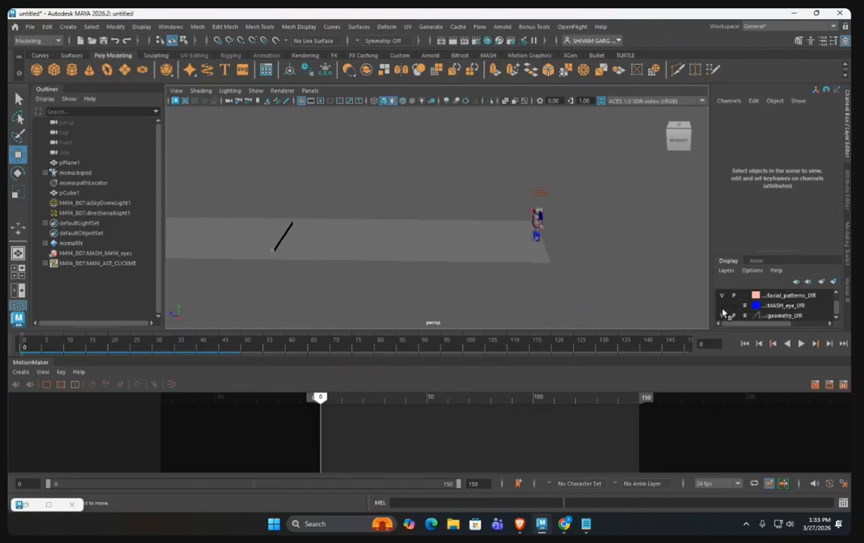
scroll(723, 309, "up", 1)
left_click(722, 304)
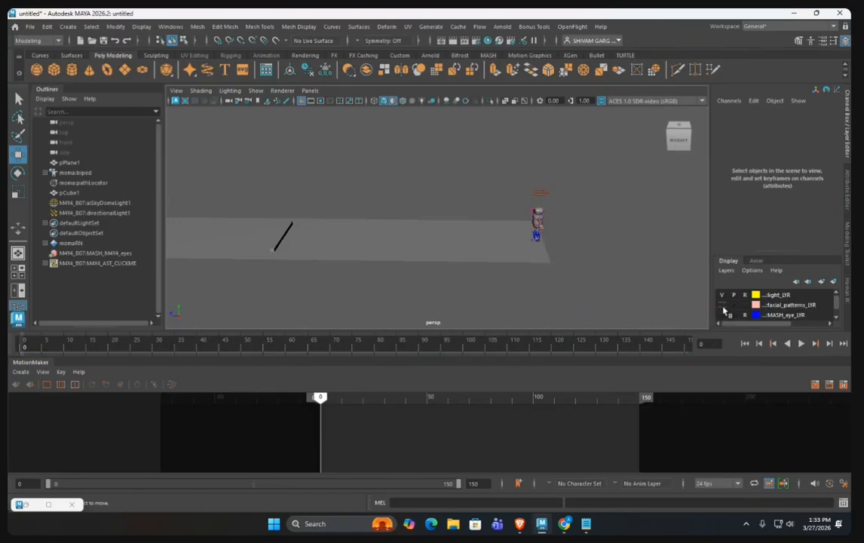
left_click_drag(602, 286, 574, 297, "alt")
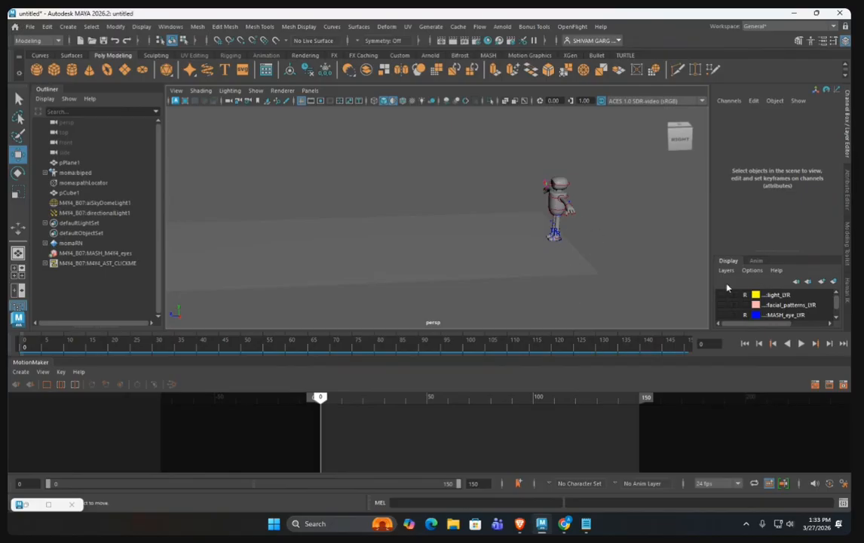
left_click_drag(523, 156, 609, 277)
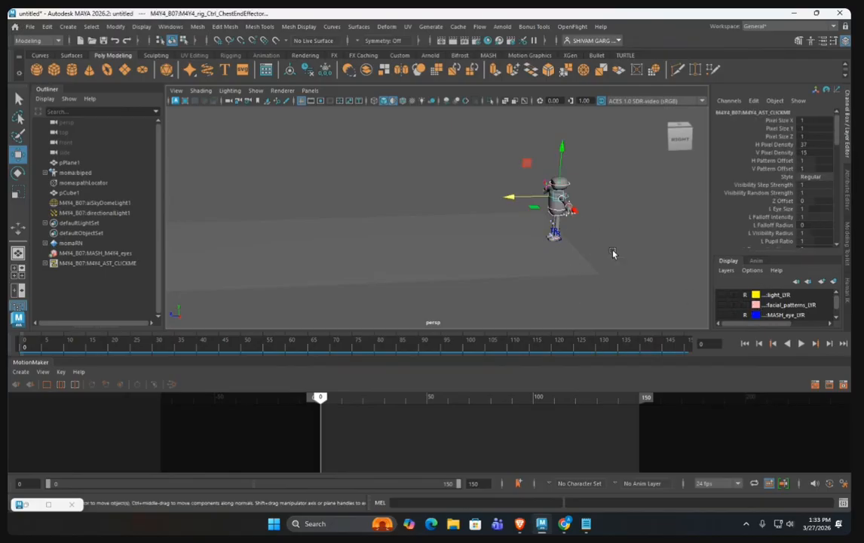
left_click(618, 240)
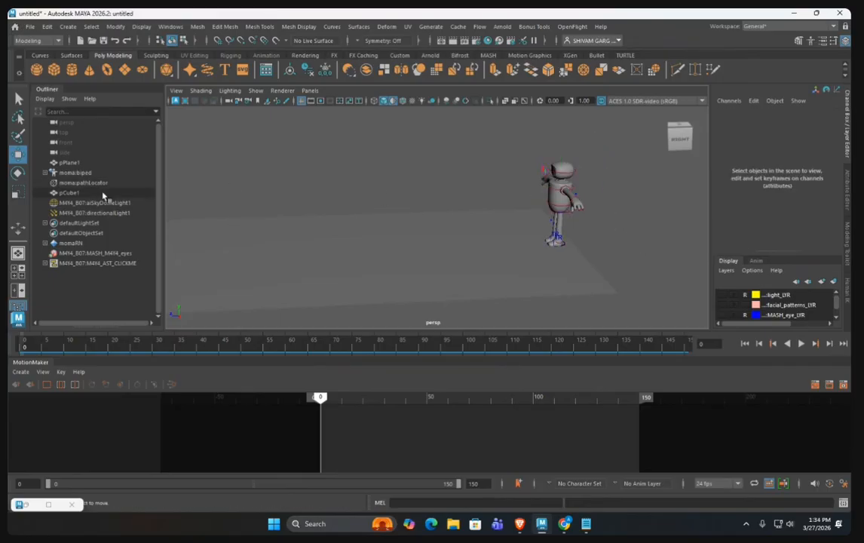
Step: Turn off the viewport display of NURBS CVs, NURBS Curves, NURBS Hulls and NURBS Surfaces
left_click(256, 91)
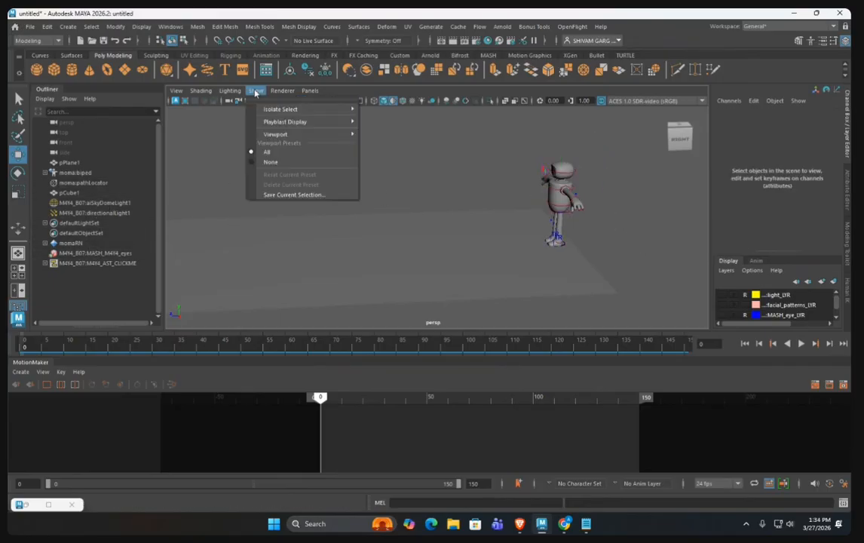
mouse_move(297, 134)
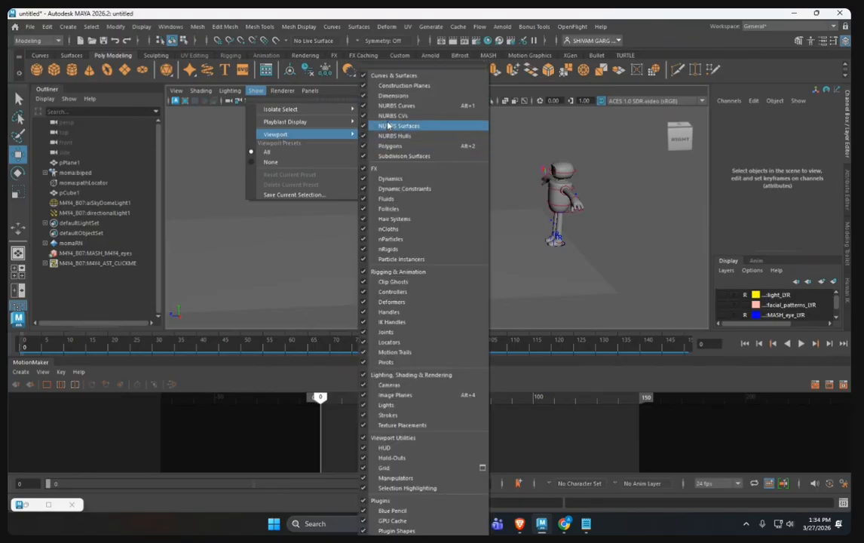
left_click(371, 122)
left_click(256, 90)
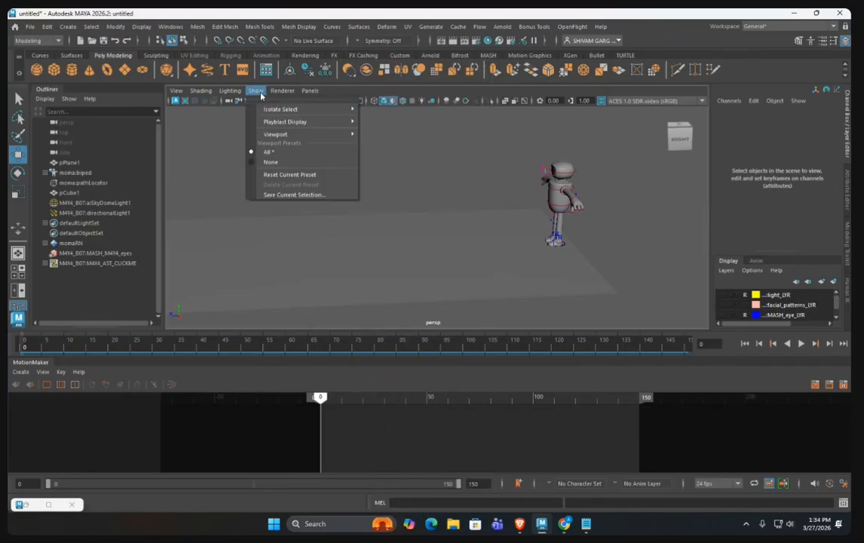
mouse_move(314, 135)
left_click(369, 109)
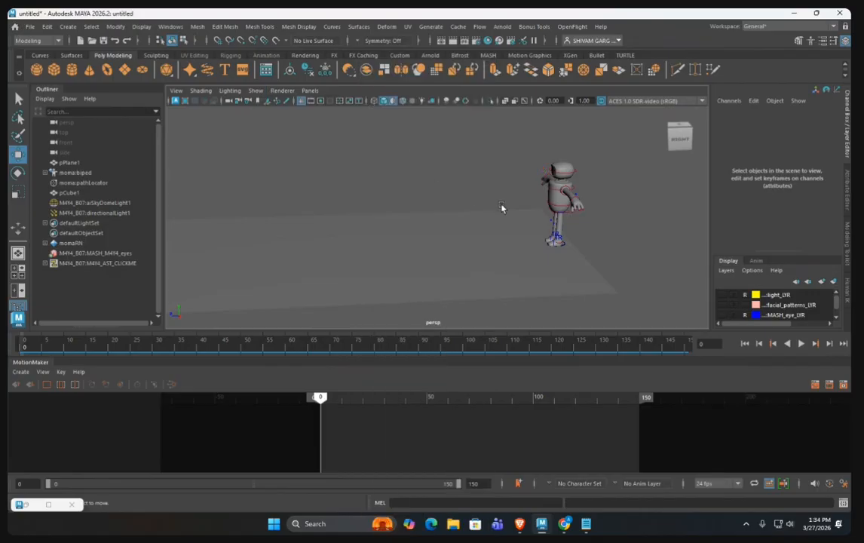
left_click(256, 90)
mouse_move(306, 135)
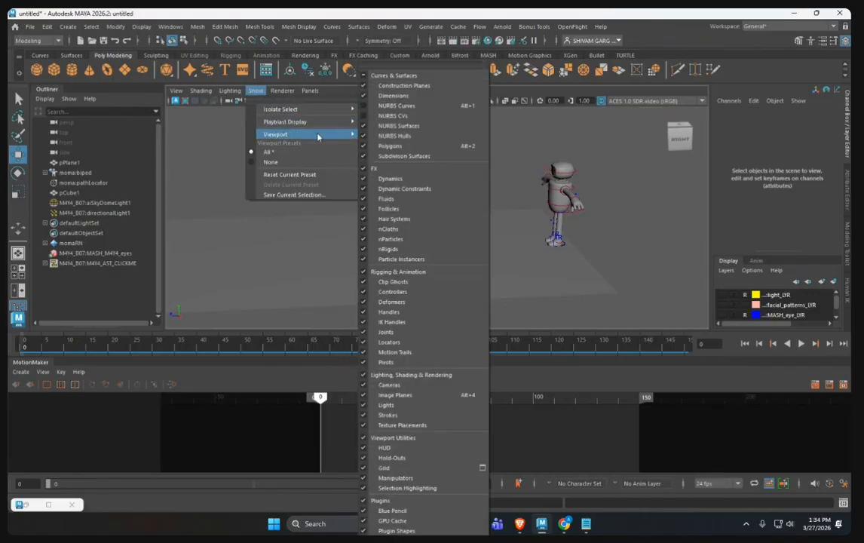
left_click(378, 136)
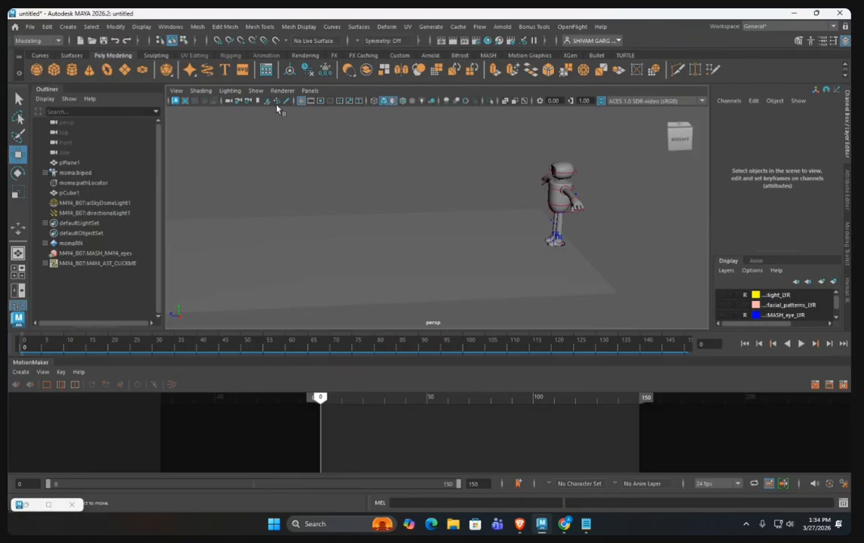
left_click(256, 91)
mouse_move(319, 135)
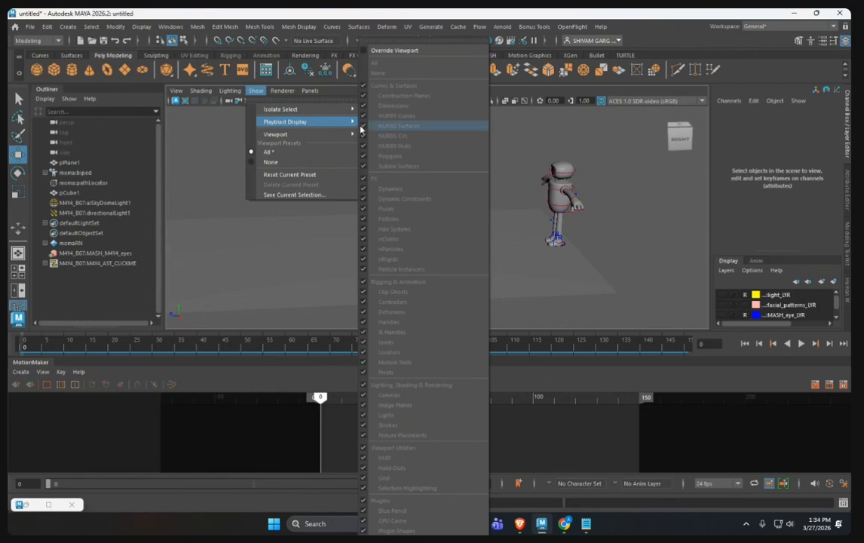
left_click(365, 126)
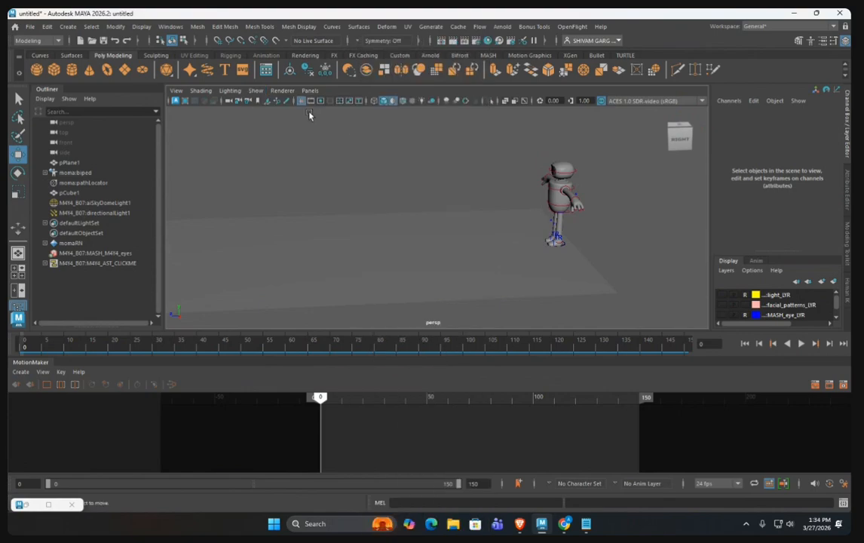
Step: Turn off the viewport display of the whole Rigging & Animation category
left_click(256, 91)
mouse_move(283, 123)
mouse_move(325, 136)
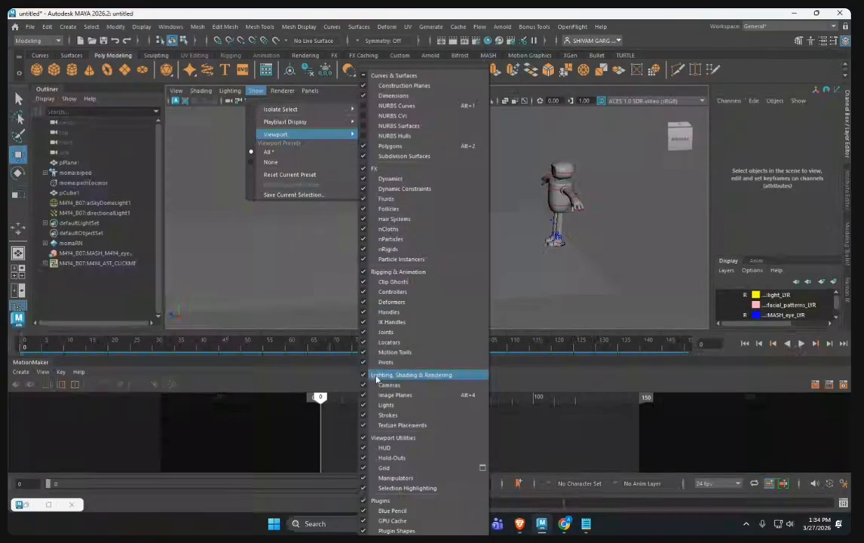
left_click(363, 272)
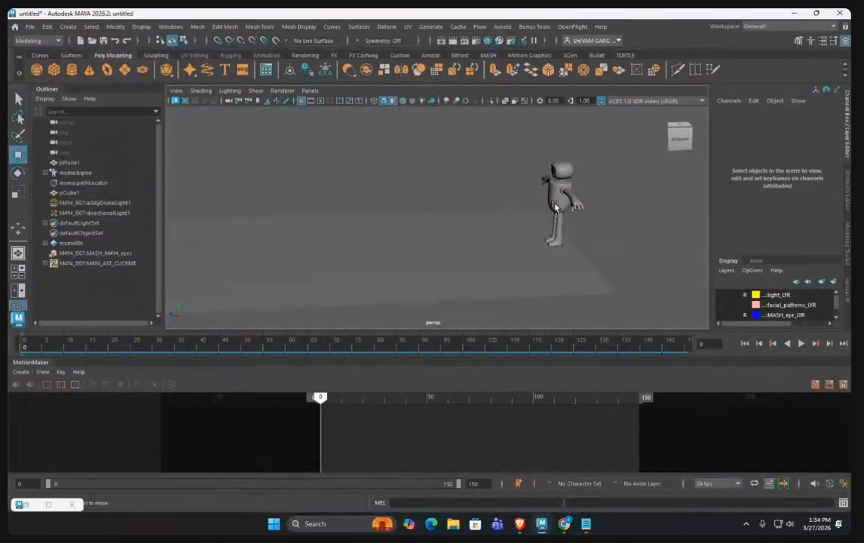
Step: Check which scene nodes belong to the robot by selecting Outliner entries in turn and the character in the viewport
left_click(70, 193)
left_click(75, 243)
left_click(68, 252)
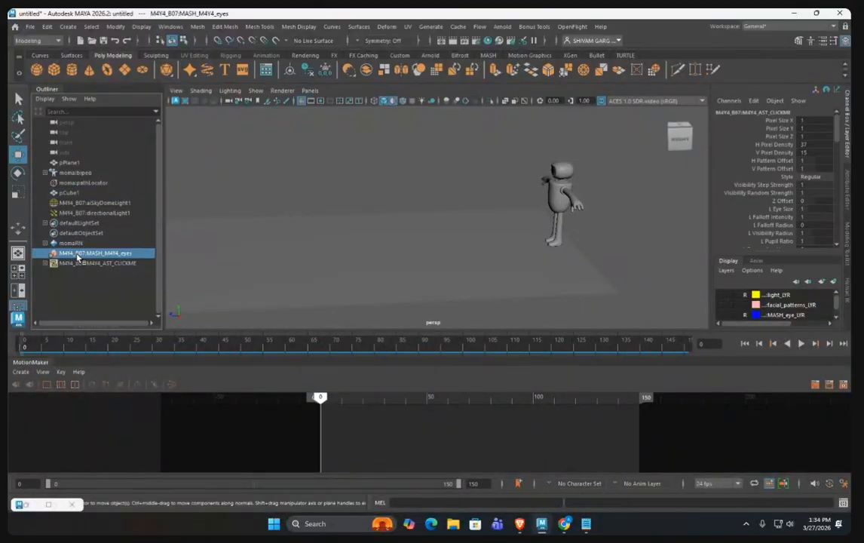
left_click(79, 183)
left_click(75, 173)
left_click(79, 203)
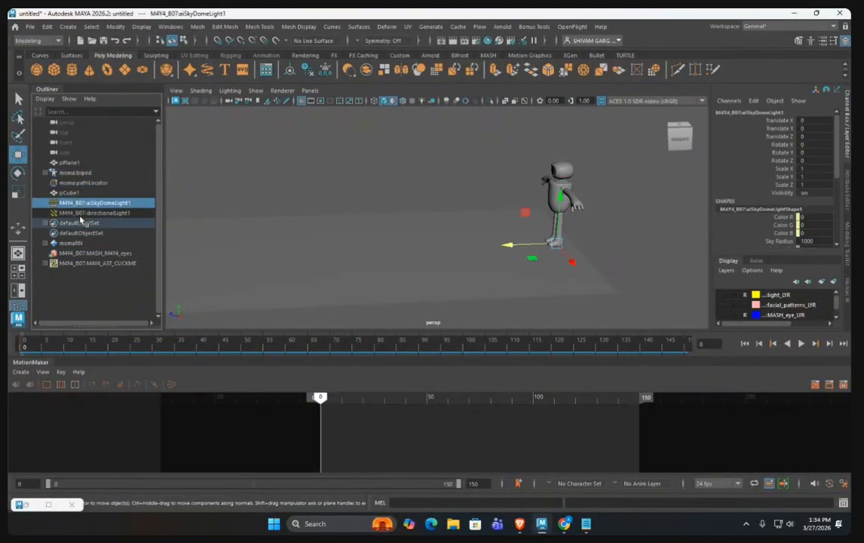
left_click(81, 232)
left_click(90, 244)
left_click_drag(533, 167, 603, 220)
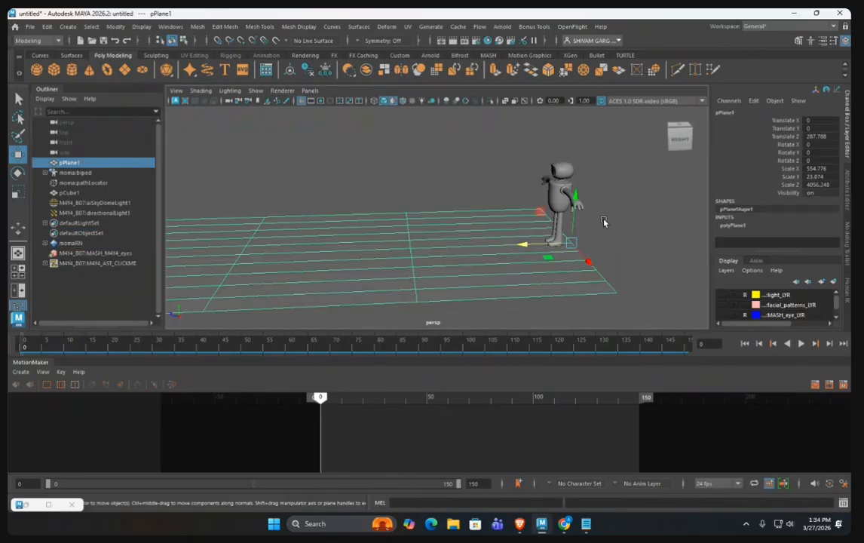
left_click_drag(560, 184, 603, 249)
left_click(422, 151)
Step: Turn the viewport display of Controllers back on, frame the robot's lower body and inspect its hip control
left_click(256, 90)
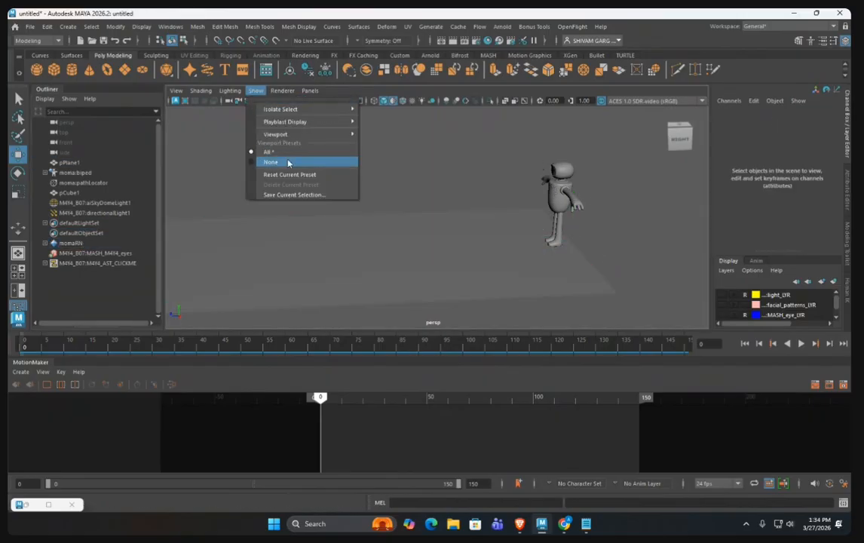
left_click(391, 293)
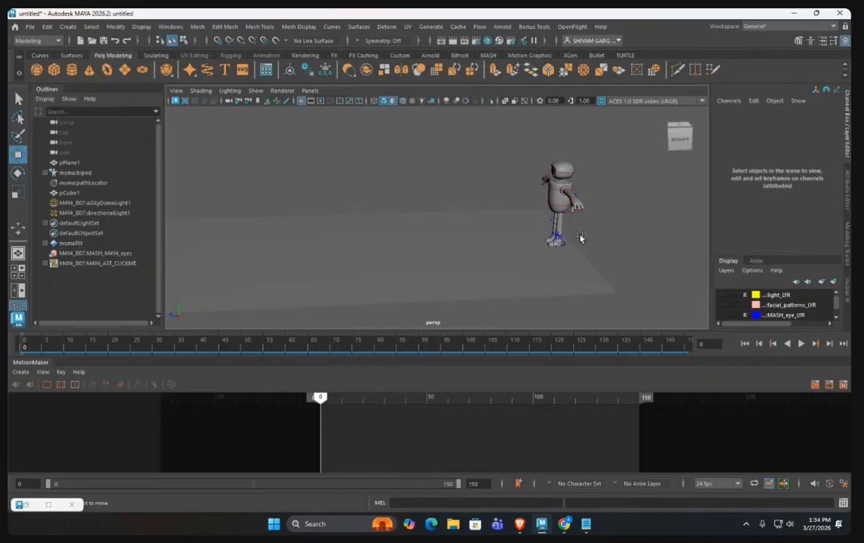
left_click(566, 243)
key("f")
scroll(452, 204, "up", 5)
left_click(441, 200)
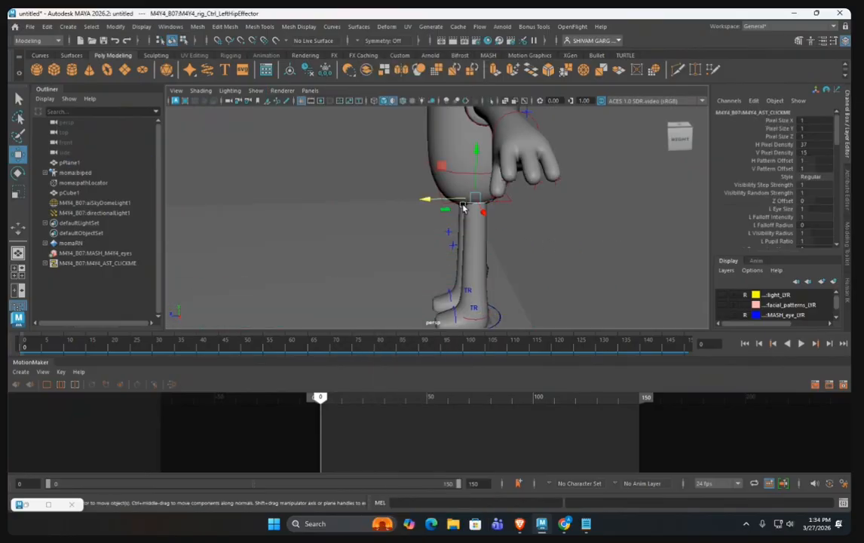
left_click(511, 199)
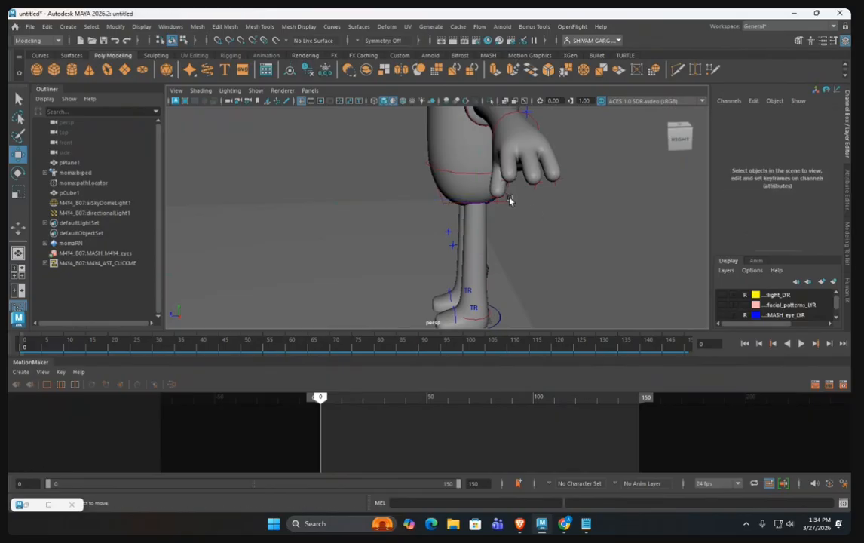
Step: Inspect the robot's hips control and the nodes grouped under moma:biped inside the momaRN reference
left_click(521, 226)
left_click_drag(521, 225, 478, 187, "alt")
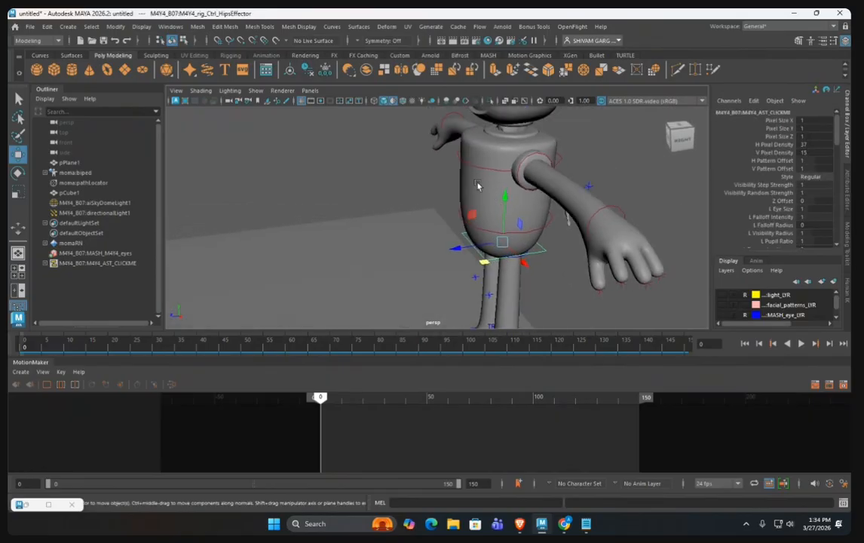
left_click(483, 189)
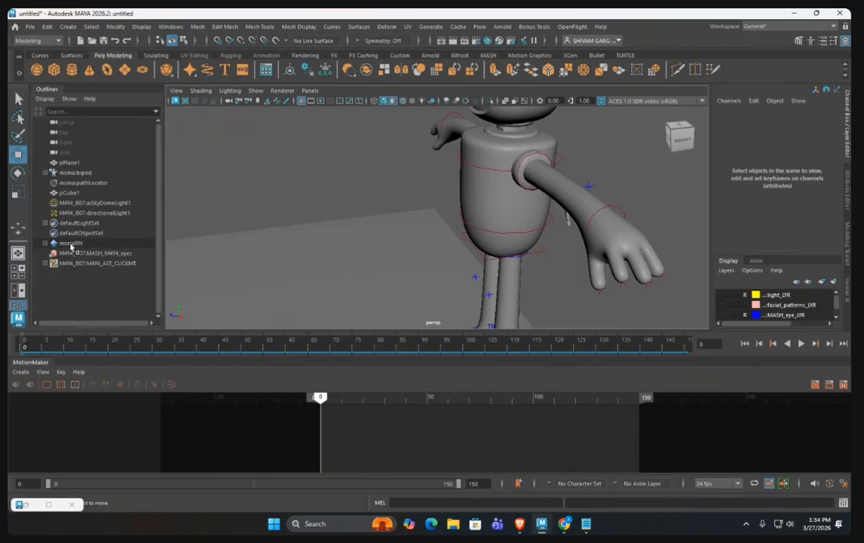
left_click(45, 243)
left_click(79, 253)
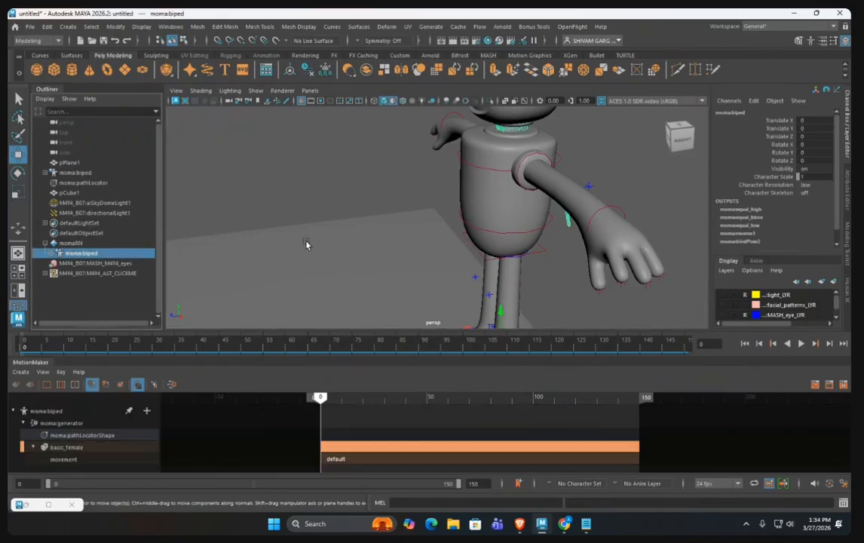
mouse_move(306, 245)
left_mouse_down("alt")
mouse_move(369, 242)
mouse_move(318, 251)
left_mouse_up("alt")
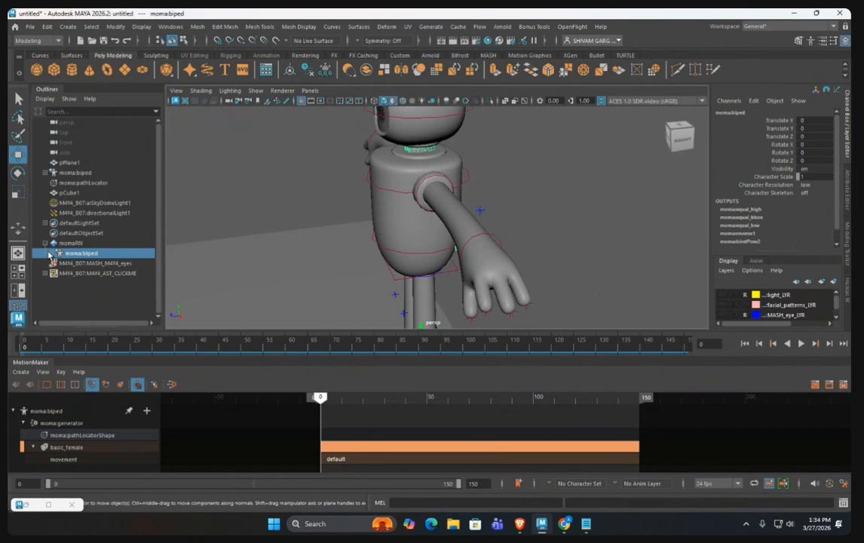
left_click(49, 253)
left_click(88, 273)
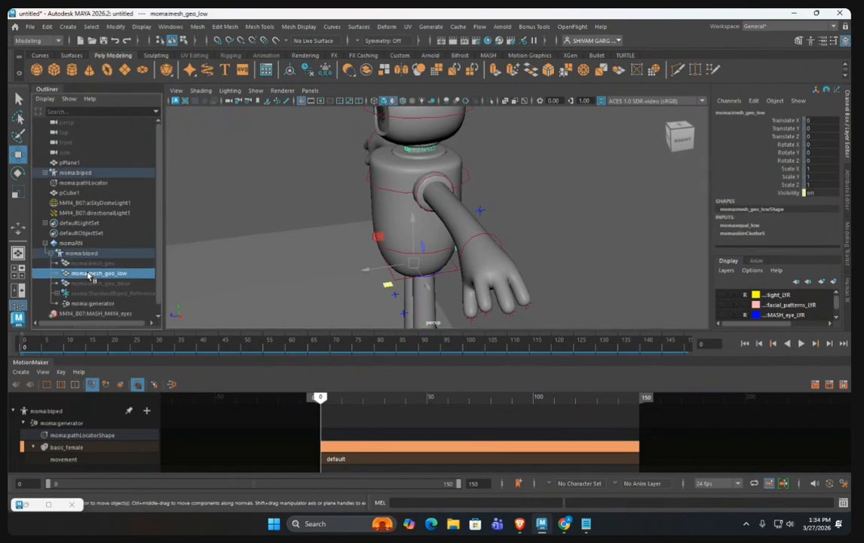
left_click(84, 253)
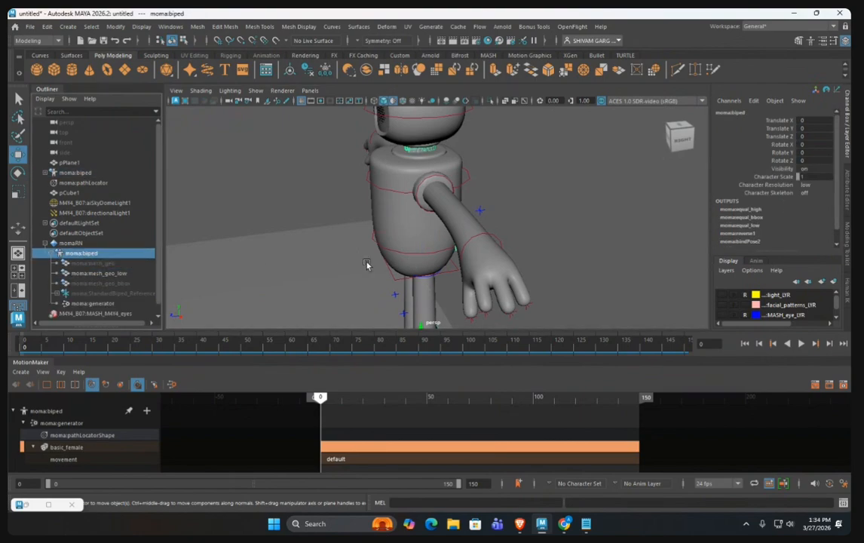
Step: Scrub the animation to frame 61 with the moma:biped selected and examine the robot in the viewport
left_click_drag(366, 266, 456, 283, "alt")
left_click(433, 279)
left_click_drag(320, 397, 452, 397)
left_click(383, 233)
left_click_drag(383, 233, 514, 276, "alt")
Step: Review the channel attributes of the robot's hips control and its chest origin control
left_click(455, 164)
left_click_drag(455, 164, 525, 229, "alt")
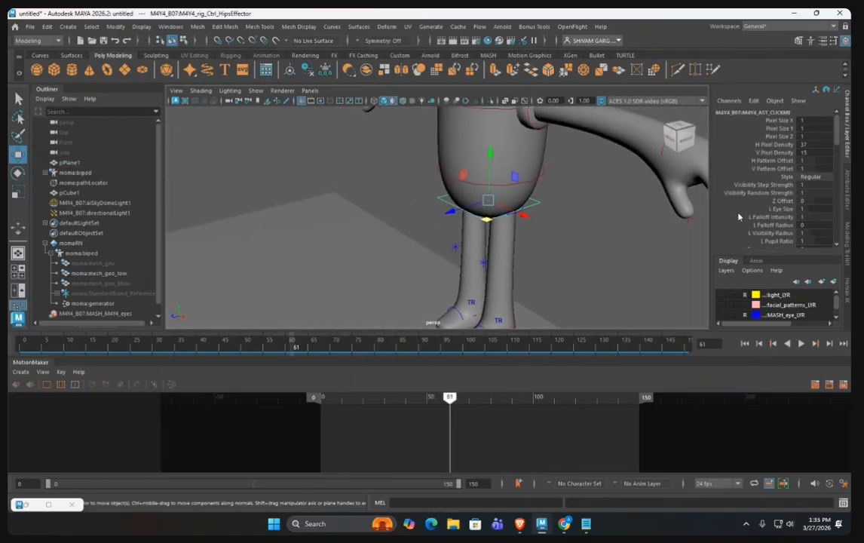
scroll(794, 179, "down", 2)
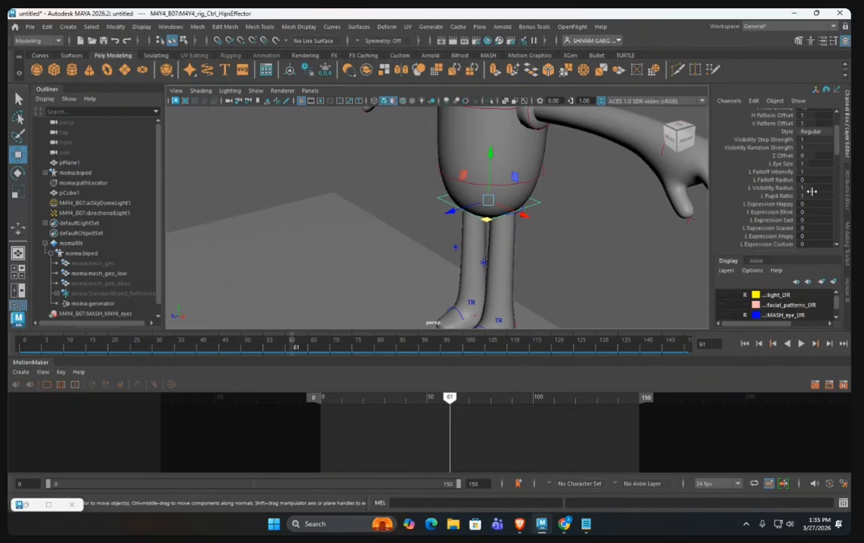
scroll(812, 192, "down", 3)
scroll(812, 194, "down", 8)
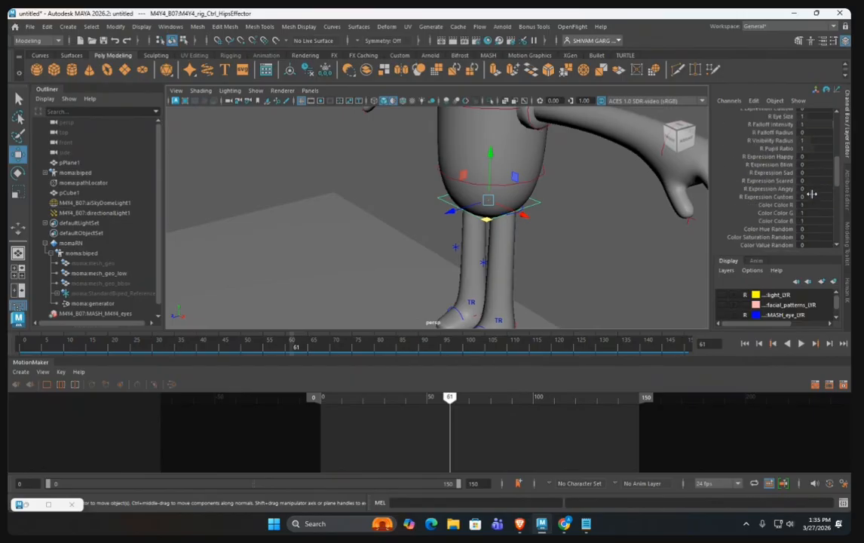
scroll(812, 196, "down", 2)
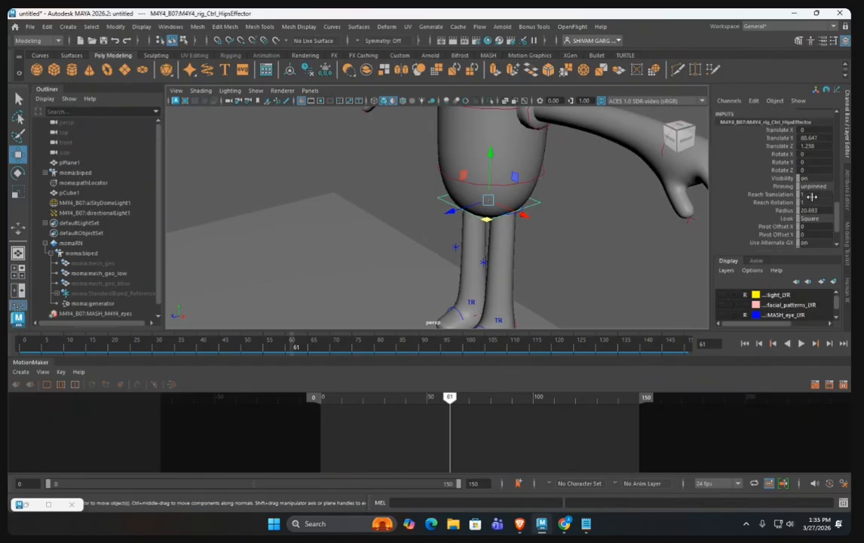
scroll(813, 197, "down", 2)
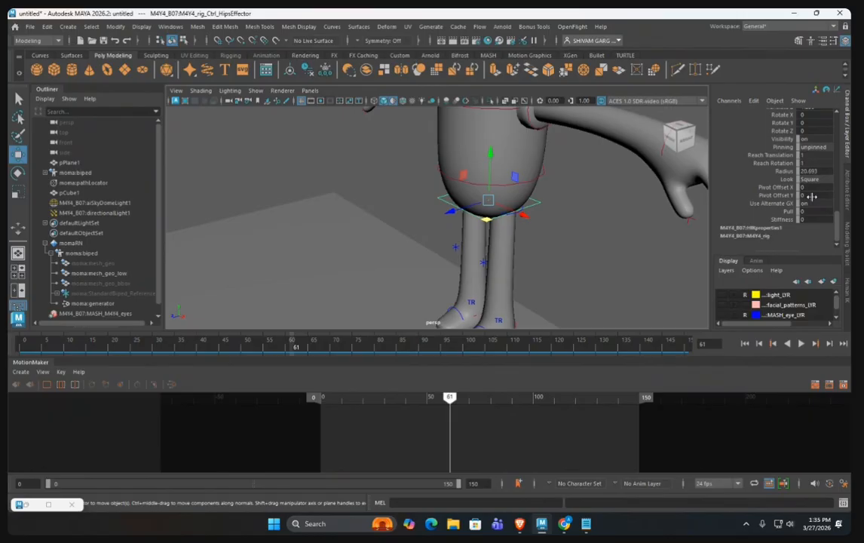
left_click(542, 175)
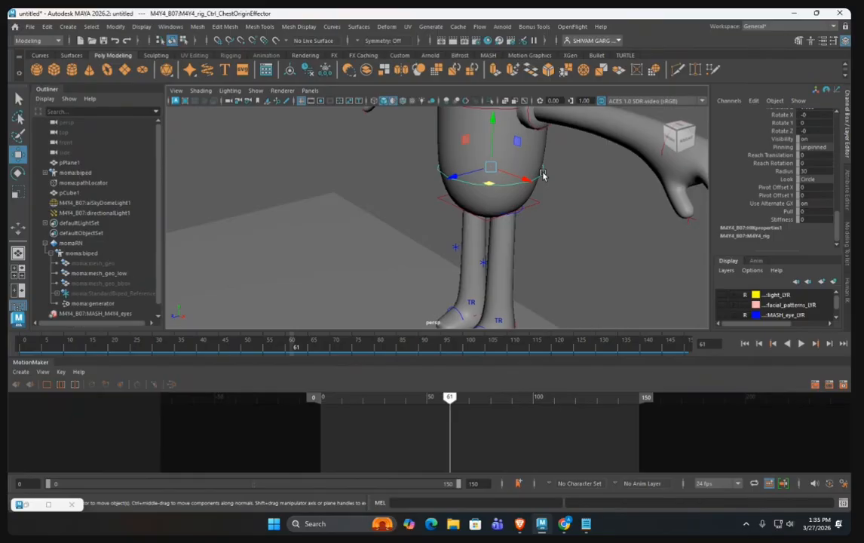
left_click(520, 160)
left_click(612, 190)
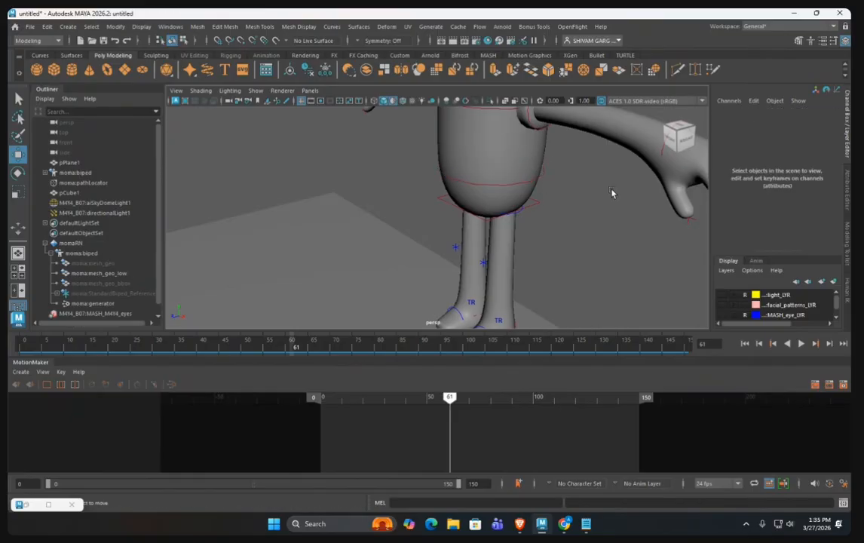
Step: Check the momaRN, pCube1 and MASH eyes nodes, and locate the robot's m4y4_GEO_GRP inside M4Y4_AST_CLICKME
scroll(570, 205, "down", 5)
left_click_drag(361, 133, 413, 192)
left_click(501, 268)
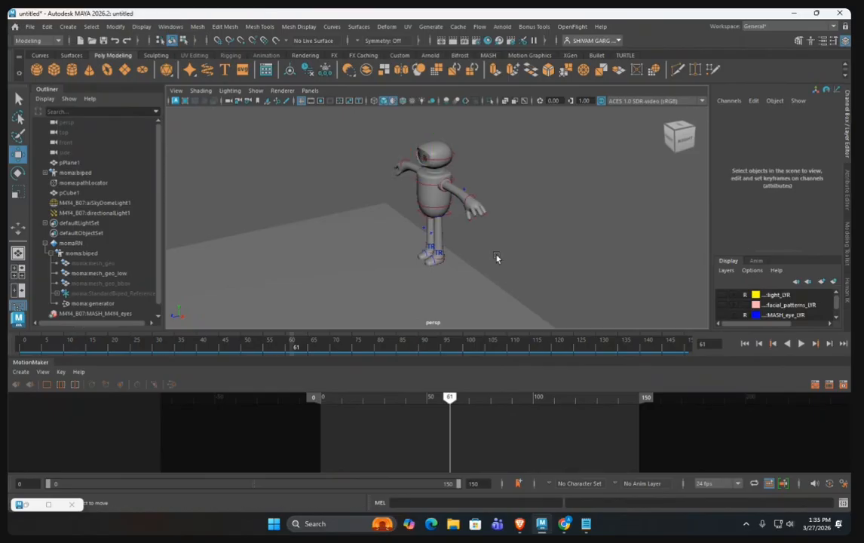
left_click(45, 243)
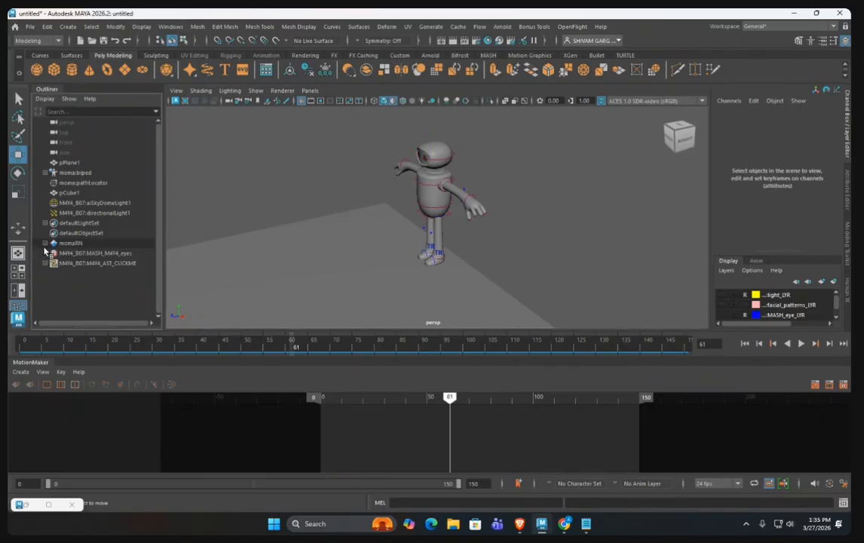
left_click(66, 244)
left_click(70, 254)
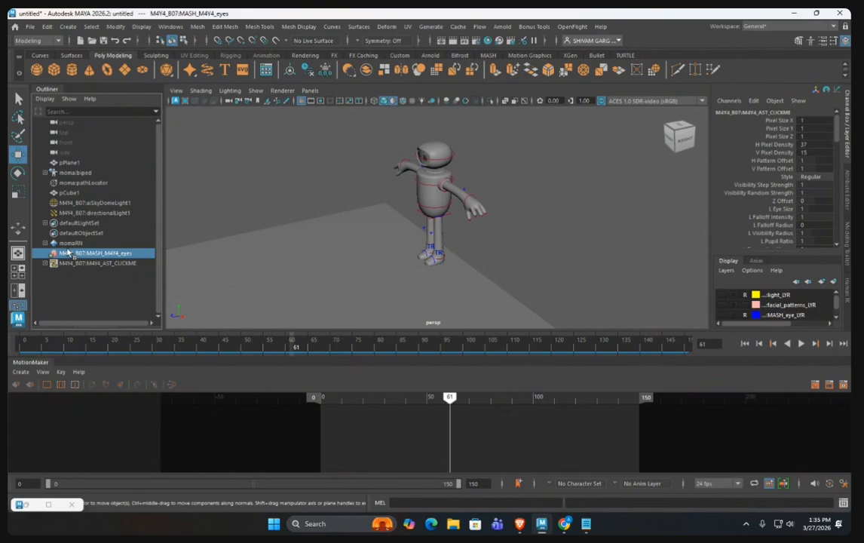
left_click(70, 243)
left_click(45, 244)
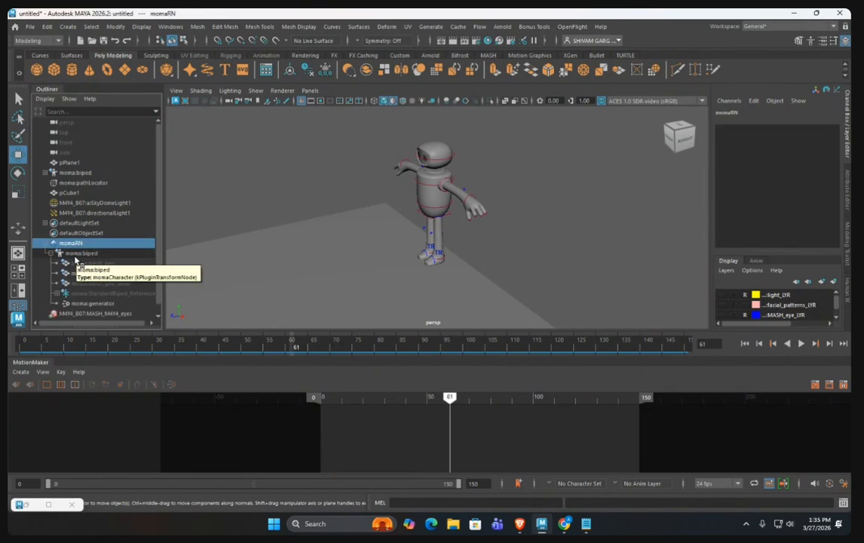
left_click(77, 194)
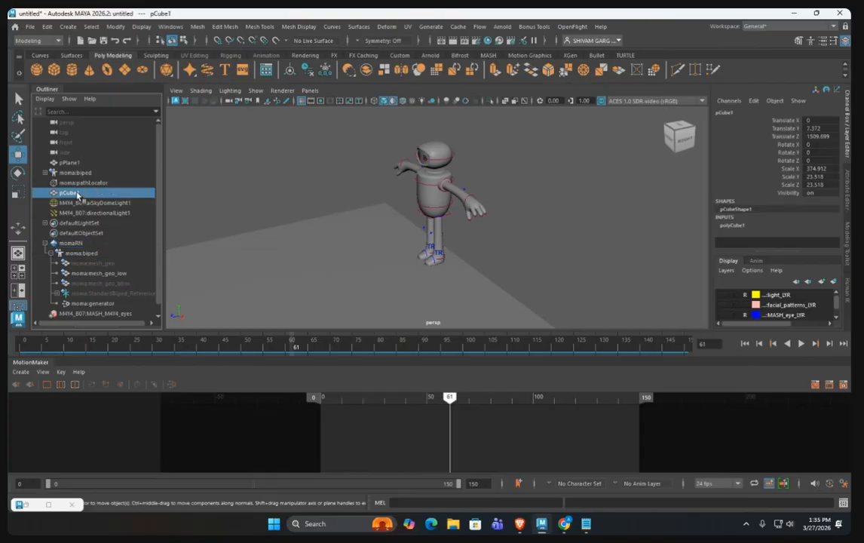
left_click(45, 243)
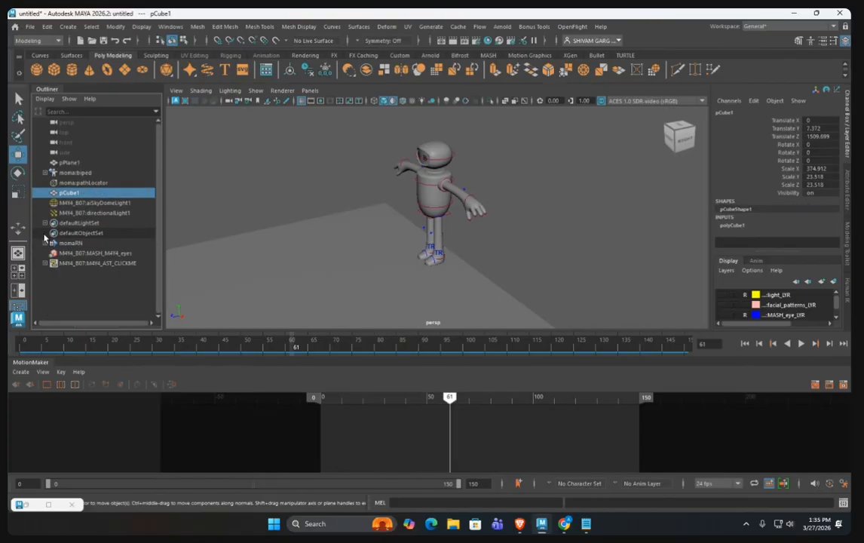
left_click(53, 252)
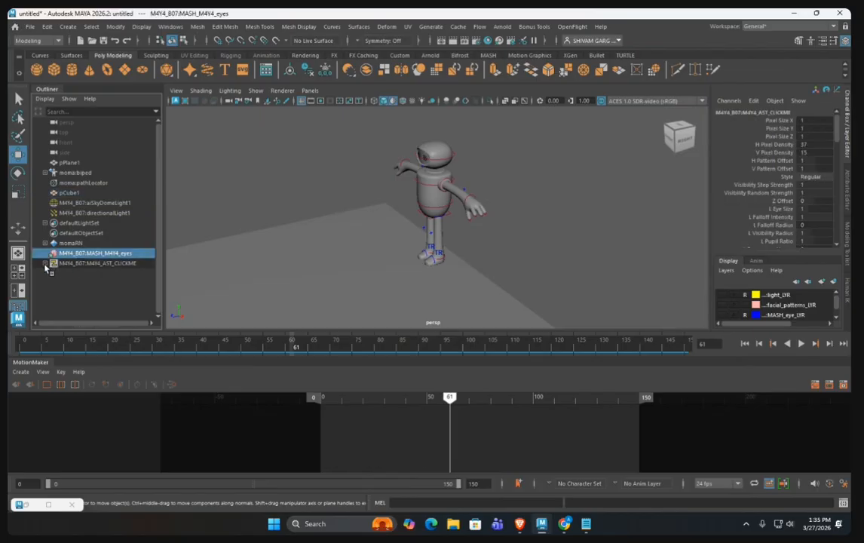
left_click(45, 264)
left_click(86, 273)
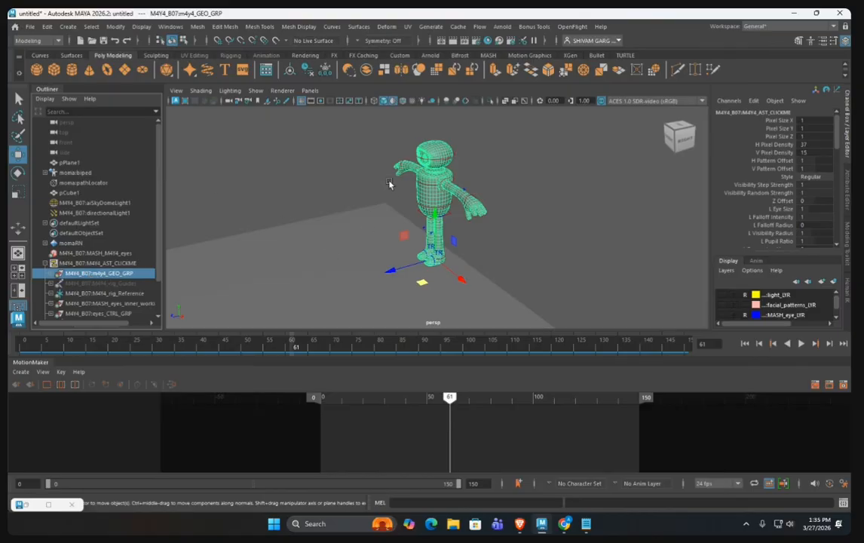
Step: Open the HumanIK character controls and set the source of the M4Y4_B07:M4Y4_rig character to moma:standardBiped
left_click(256, 90)
mouse_move(303, 139)
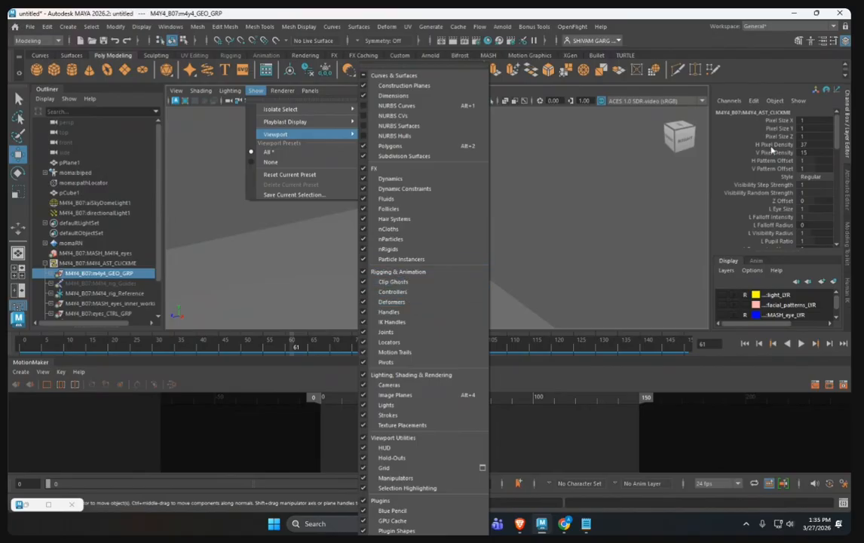
left_click(811, 40)
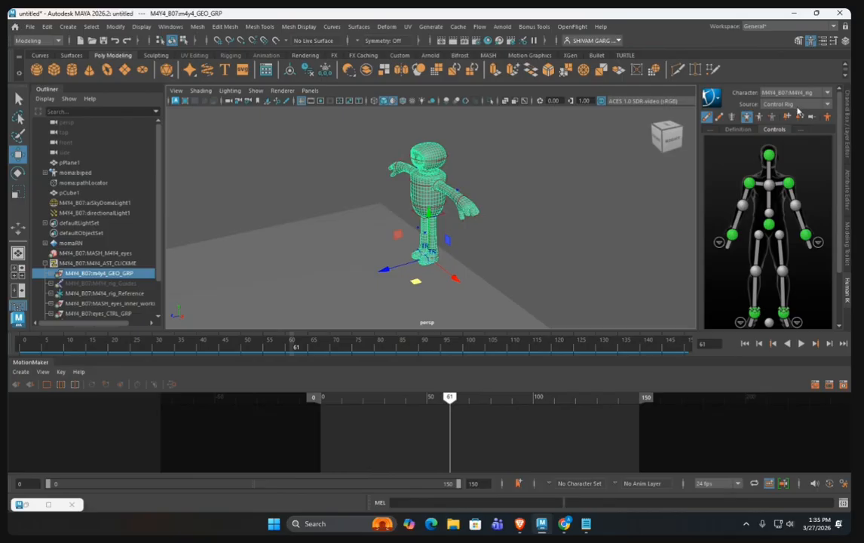
left_click_drag(554, 207, 525, 200, "alt")
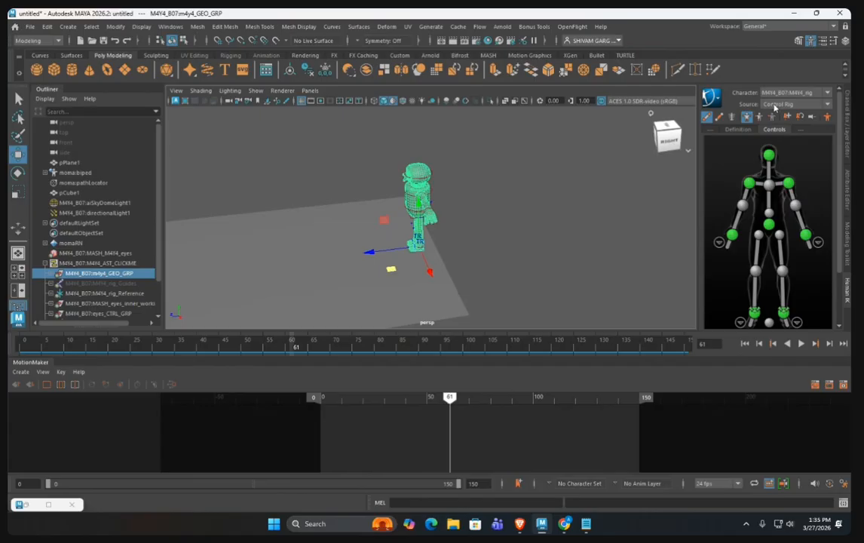
left_click(777, 104)
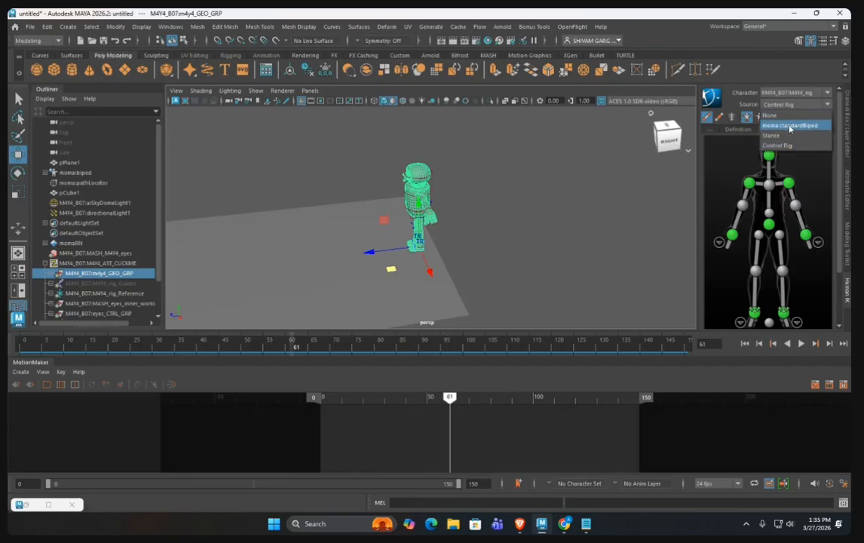
left_click(790, 126)
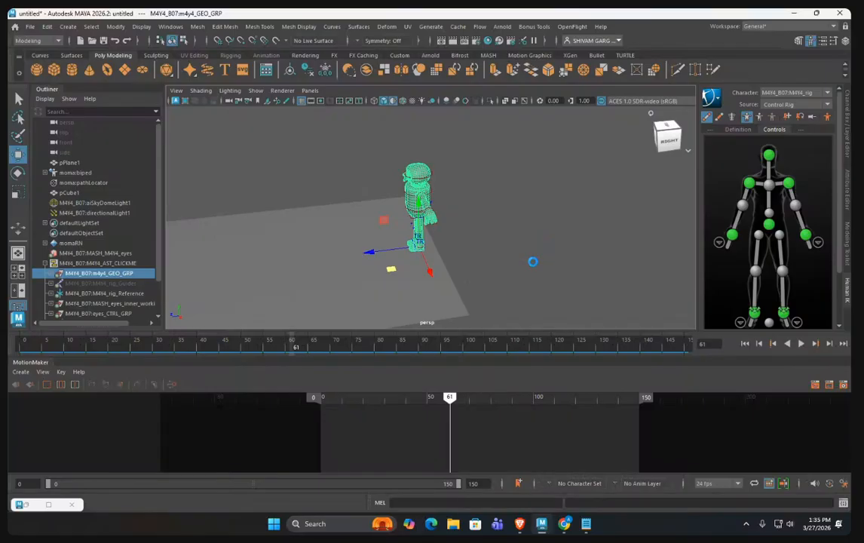
Step: Play the robot's retargeted motion from the start along the ground plane, and check the available HumanIK characters
left_click_drag(295, 345, 15, 353)
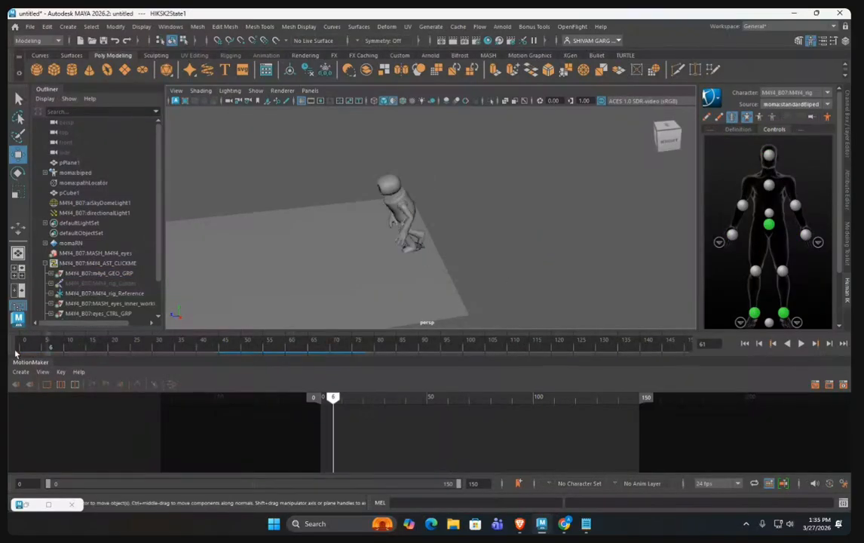
left_click(799, 344)
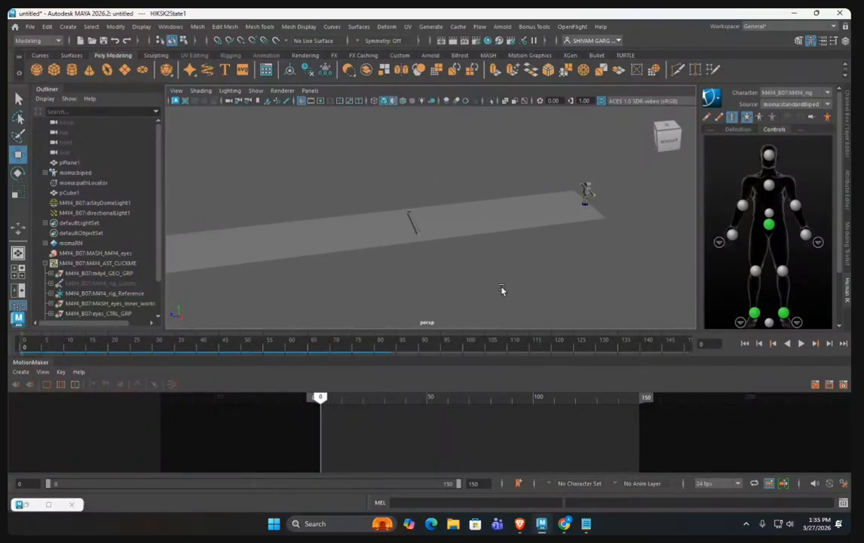
left_click(801, 344)
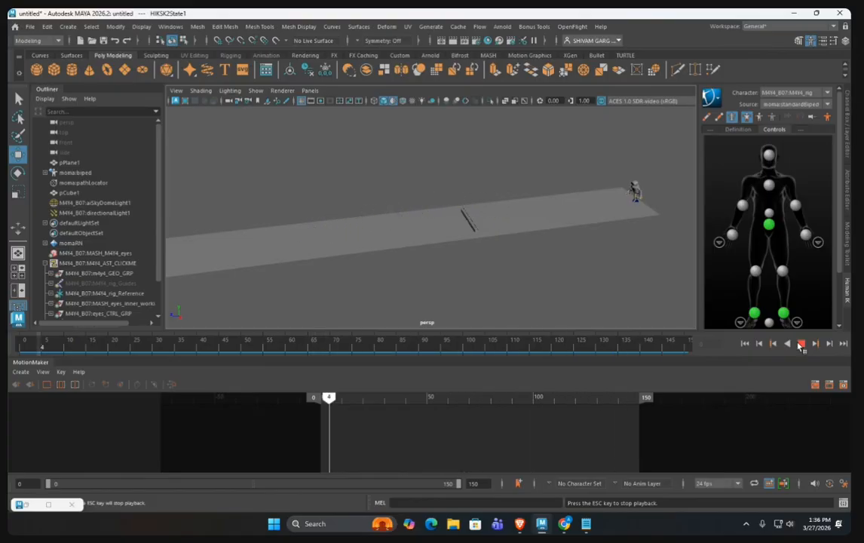
left_click(799, 345)
scroll(448, 249, "up", 5)
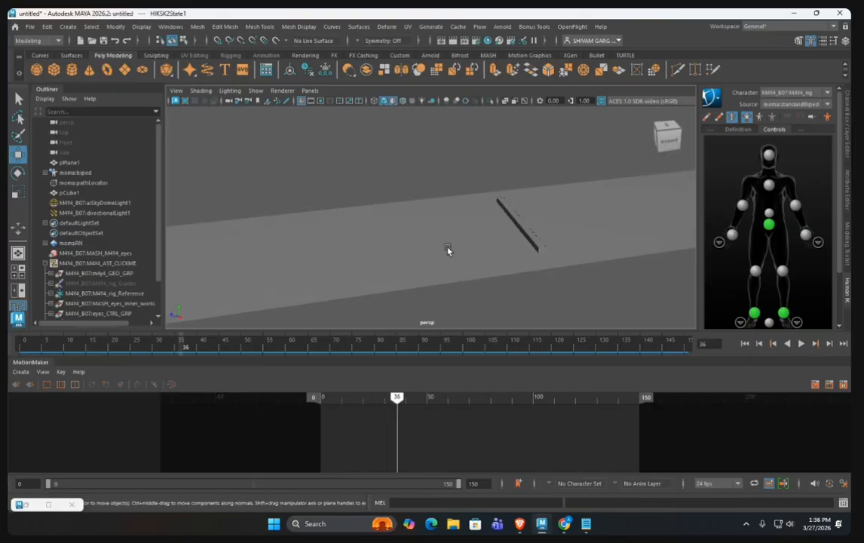
left_click(802, 344)
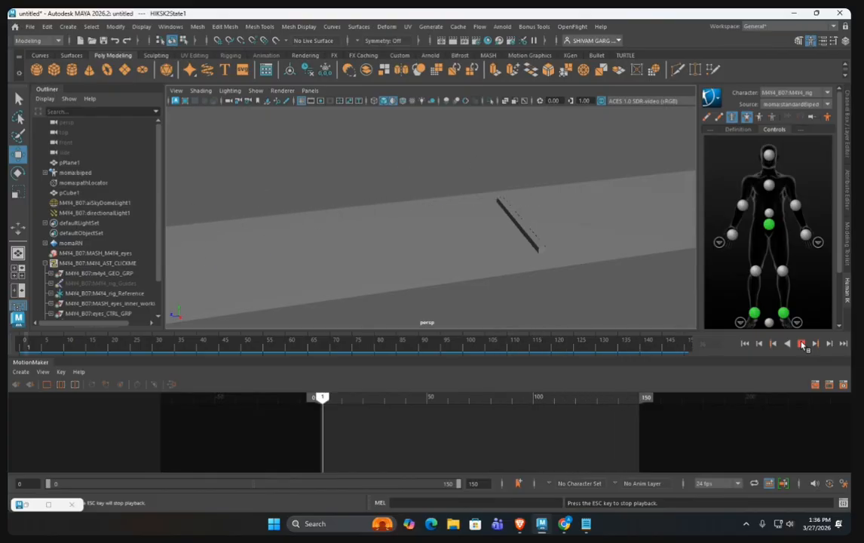
left_click(802, 344)
left_click_drag(567, 328, 430, 267, "alt")
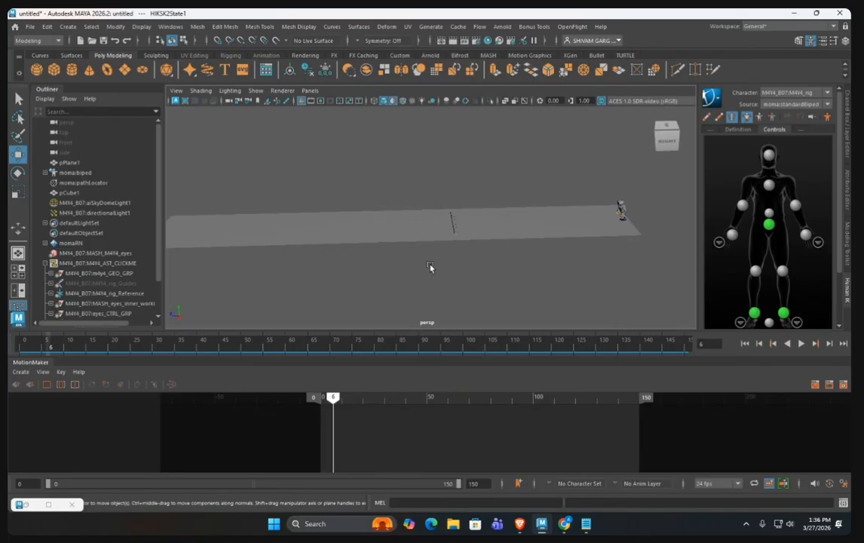
left_click(803, 93)
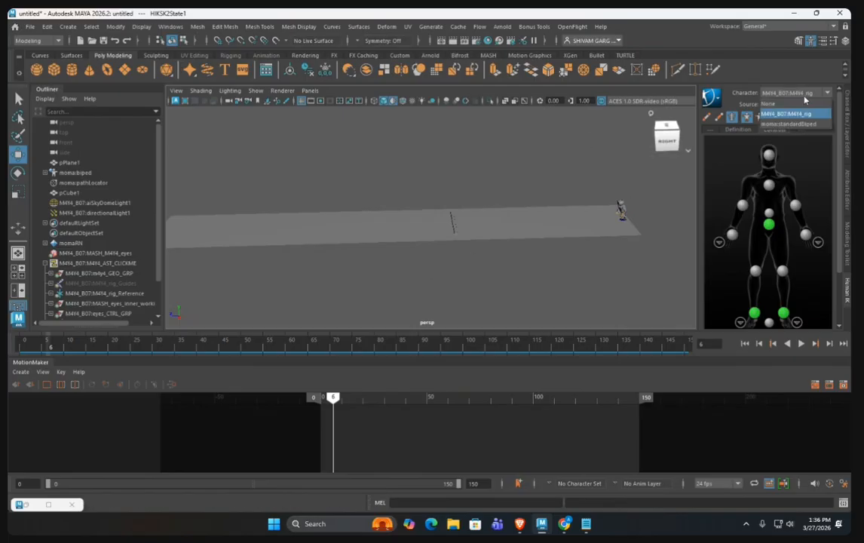
left_click(804, 99)
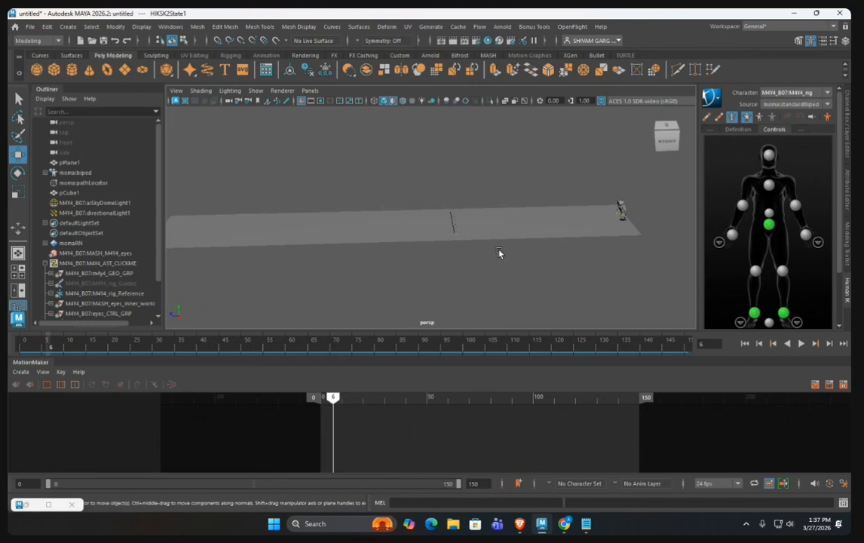
left_click_drag(501, 253, 465, 295, "alt")
left_click_drag(362, 189, 455, 287)
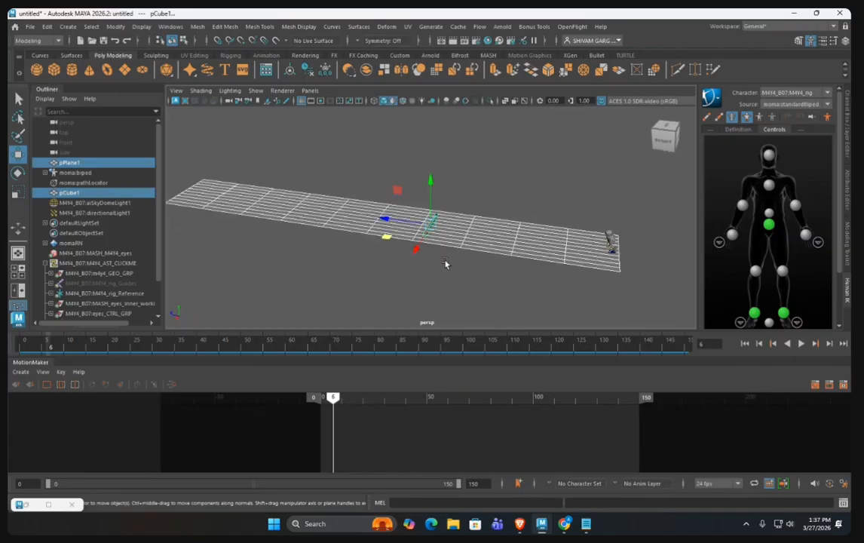
left_click(445, 264)
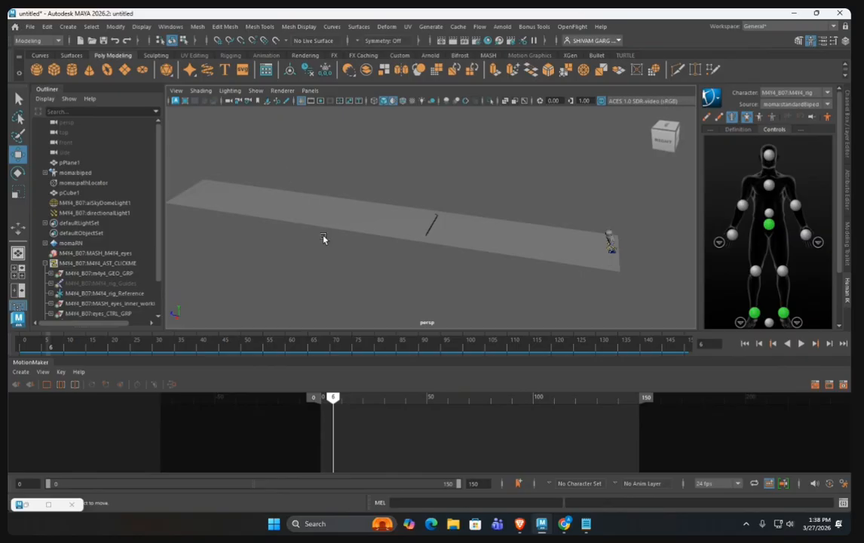
left_click_drag(329, 187, 481, 324)
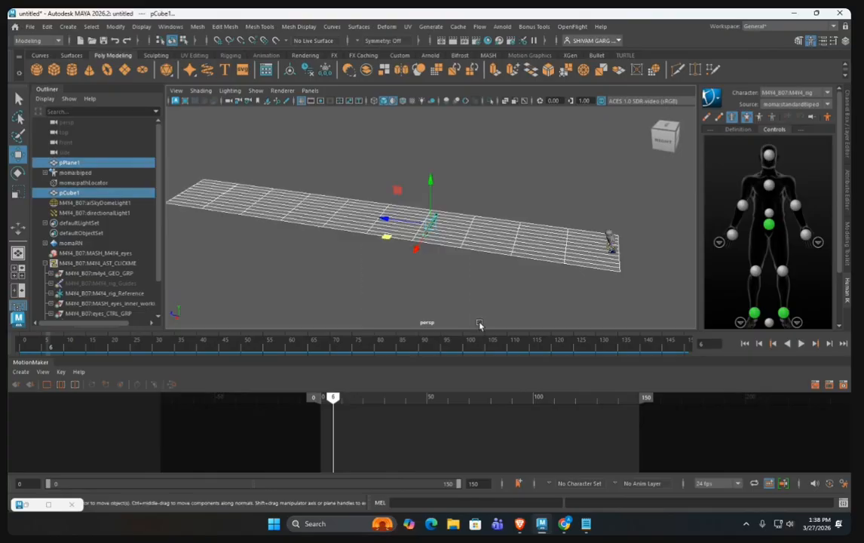
left_click(430, 294)
left_click_drag(362, 174, 366, 259)
left_click(494, 286)
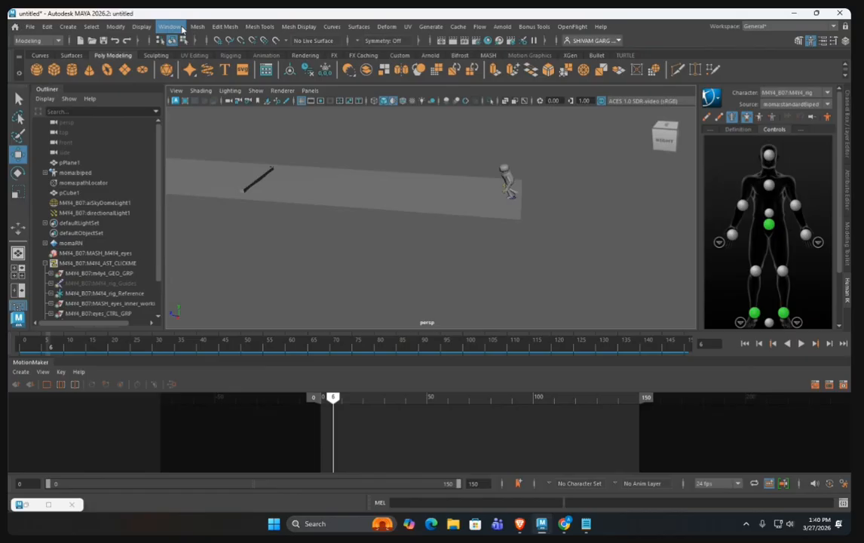
Step: Switch to Notepad to check the list of walking bend, joint orient, studio library and arch modifier tools, and return to Maya
left_click(586, 524)
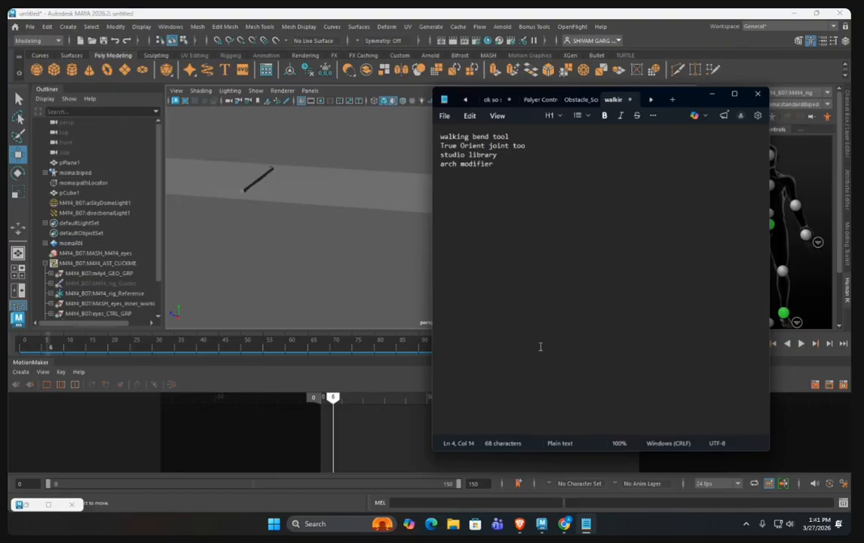
left_click(712, 94)
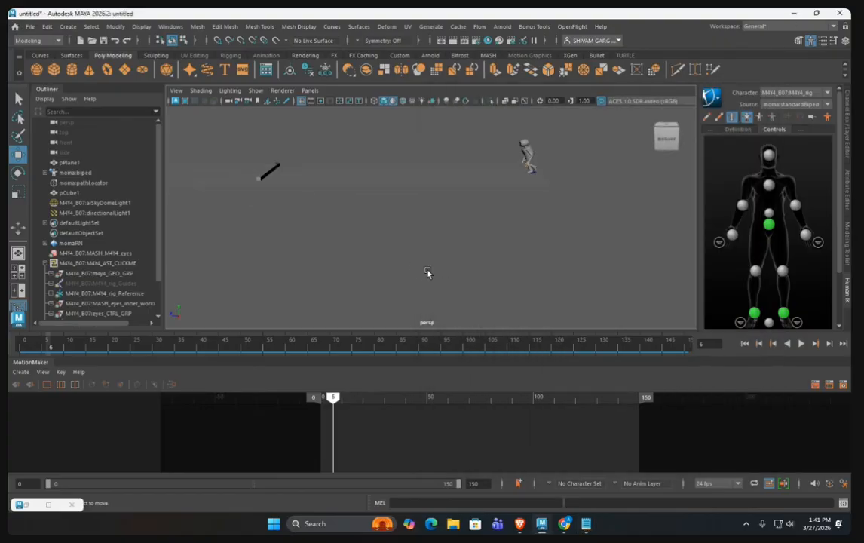
mouse_move(427, 273)
left_mouse_down("alt")
mouse_move(411, 297)
mouse_move(432, 289)
left_mouse_up("alt")
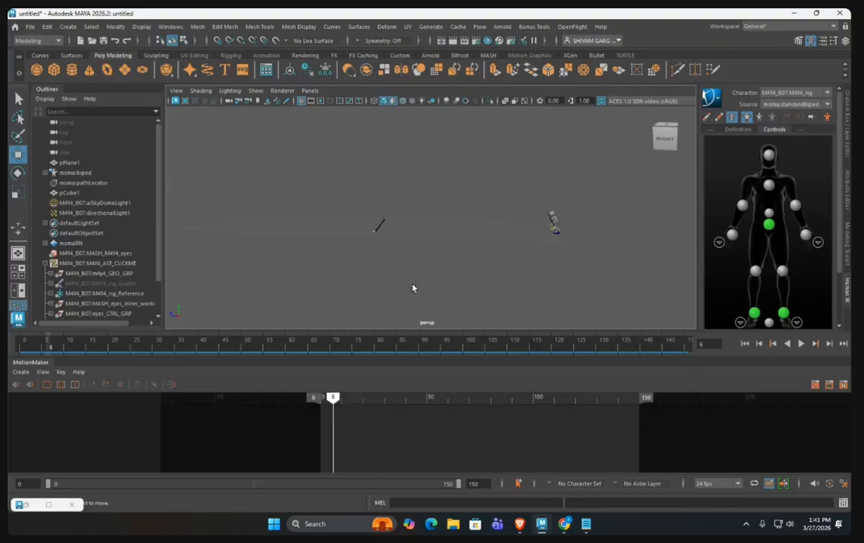
left_click_drag(412, 289, 487, 291, "alt")
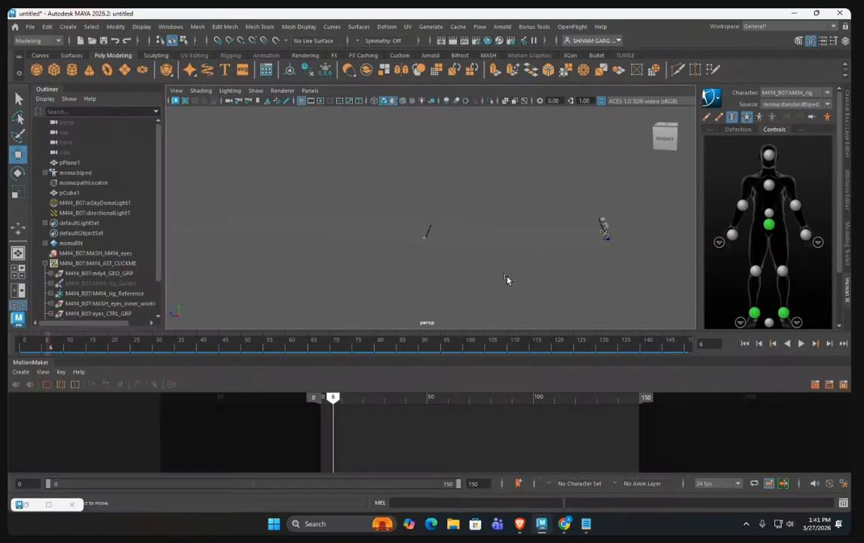
left_click_drag(495, 281, 525, 280, "alt")
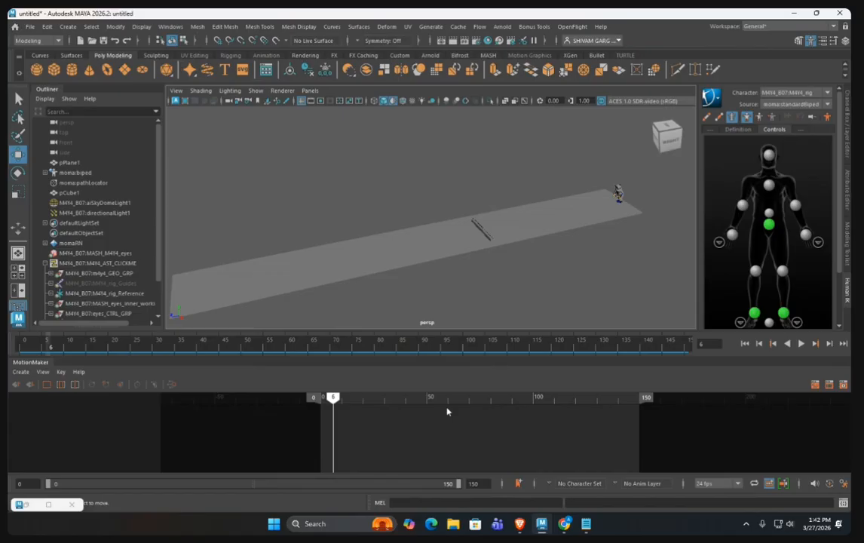
left_click(457, 523)
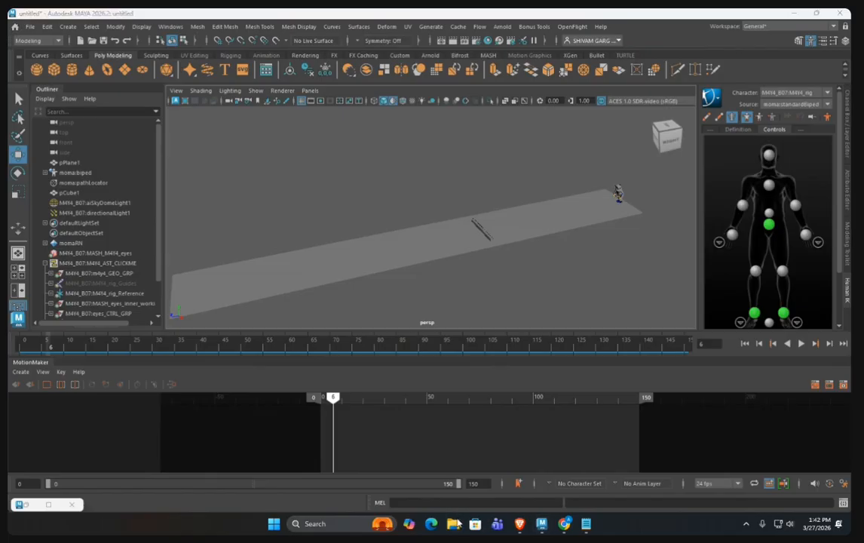
scroll(83, 249, "down", 5)
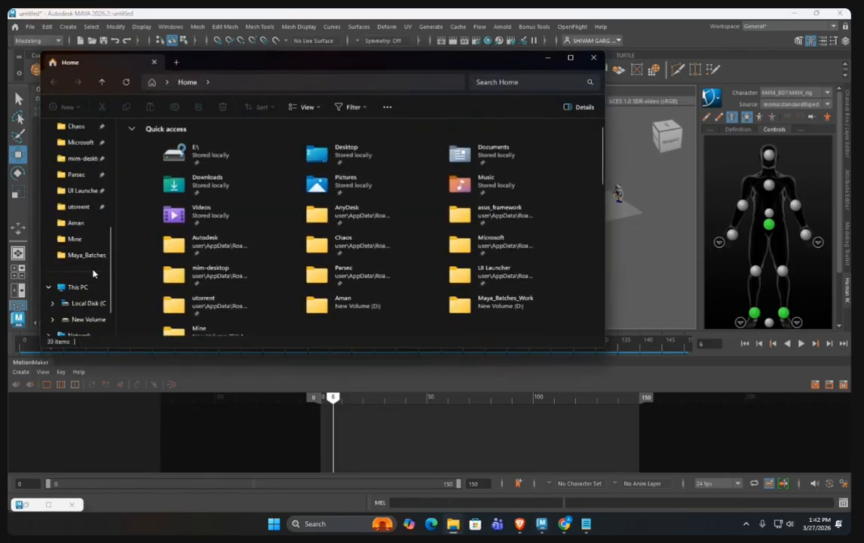
Step: Switch to WhatsApp Web in Brave, search for the student's chat and open its shared character images and videos
left_click(520, 523)
left_click(115, 106)
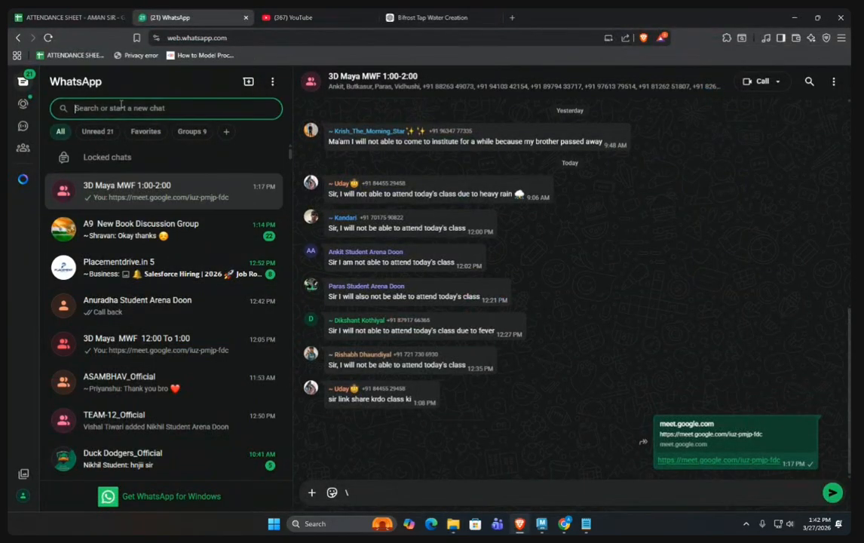
type("him")
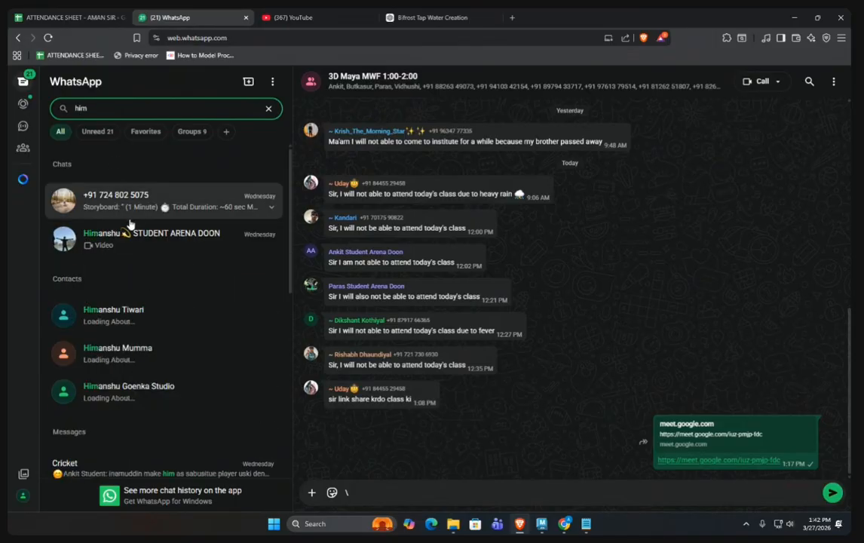
left_click(133, 234)
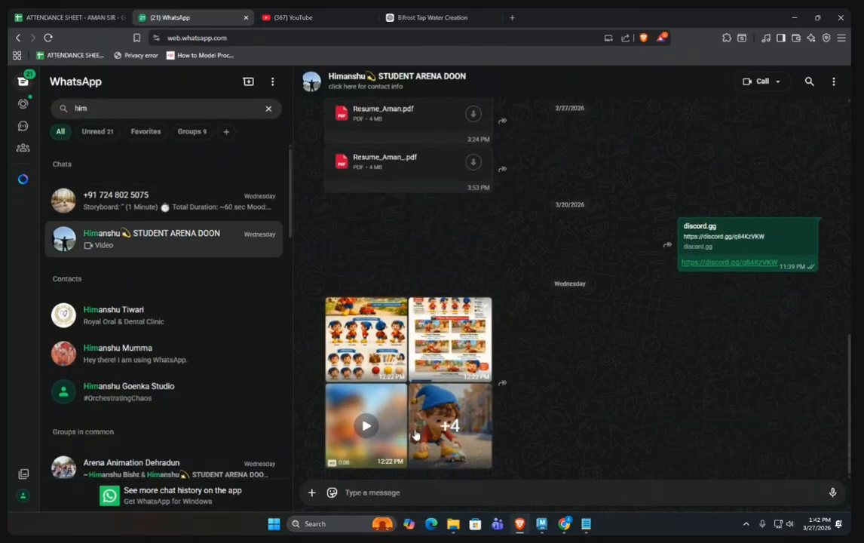
left_click(419, 433)
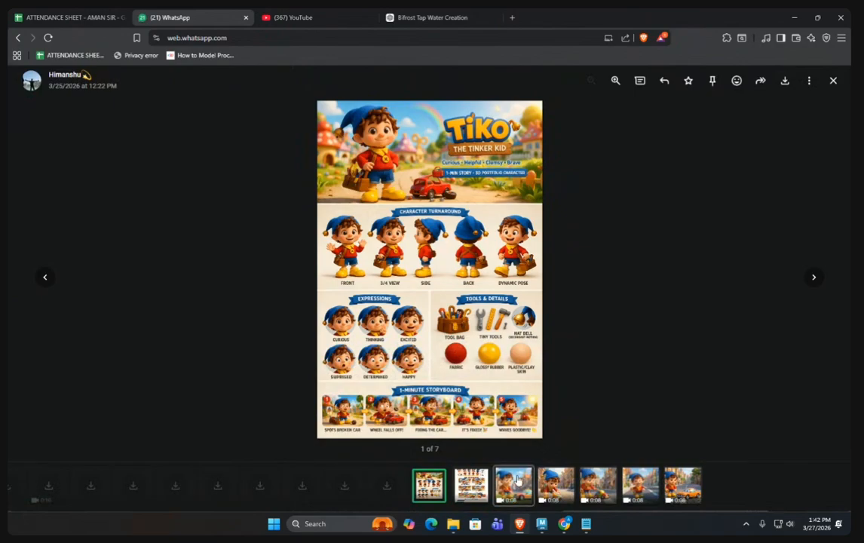
Step: View the shared Tiko the Tinker Kid videos and the 1-minute storyboard sheet, and close the media viewer
left_click(517, 484)
left_click(461, 485)
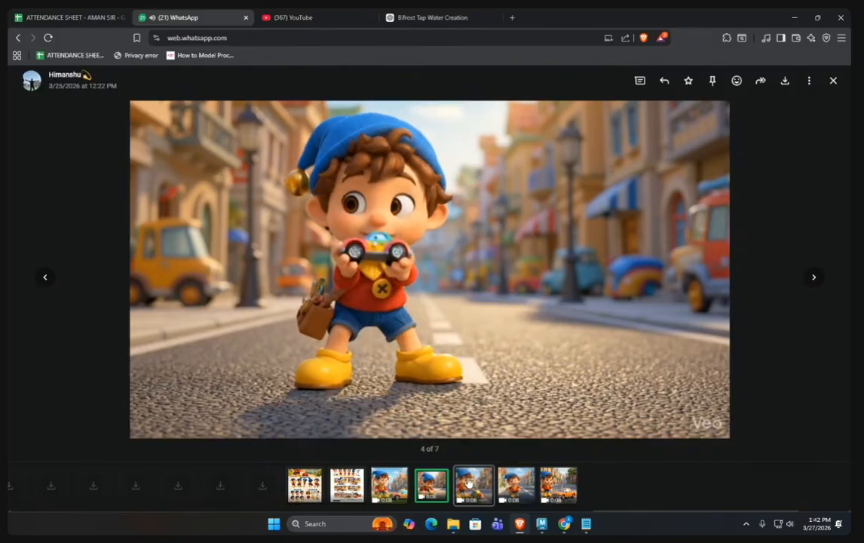
left_click(468, 484)
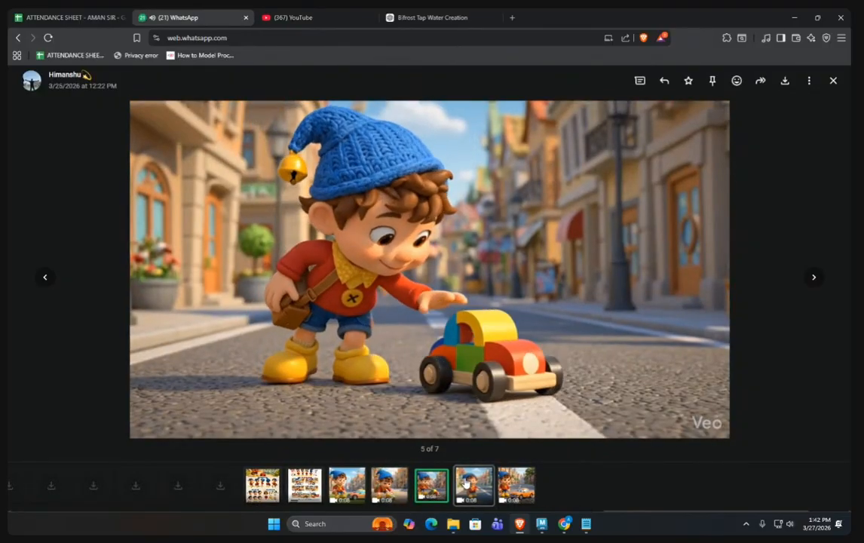
left_click(467, 485)
left_click(466, 484)
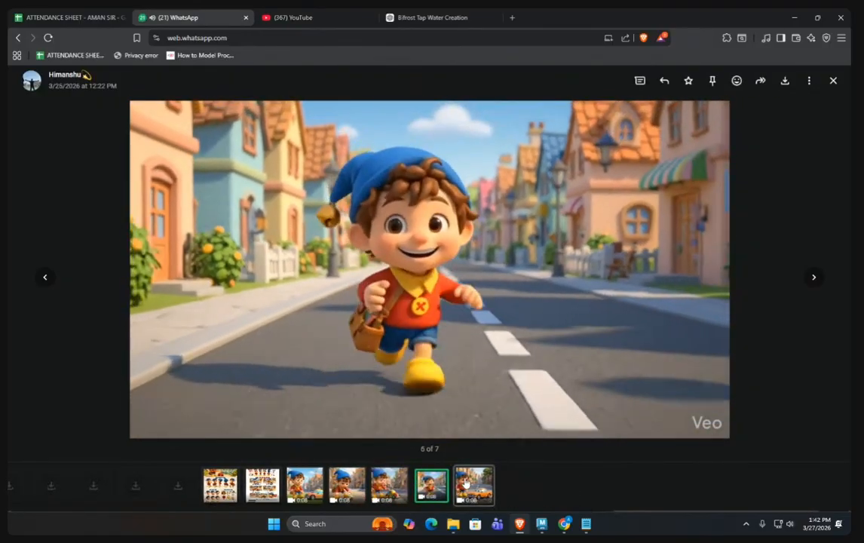
left_click(472, 484)
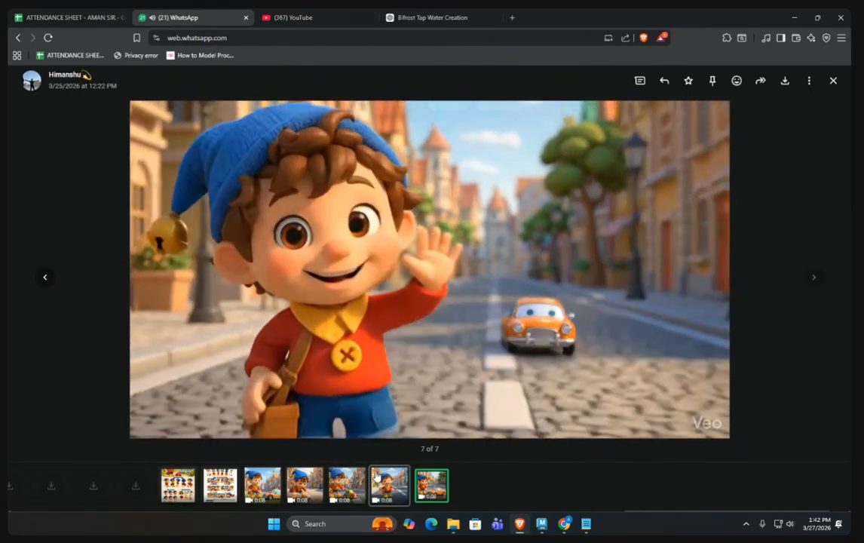
left_click(375, 475)
left_click(371, 476)
left_click(341, 477)
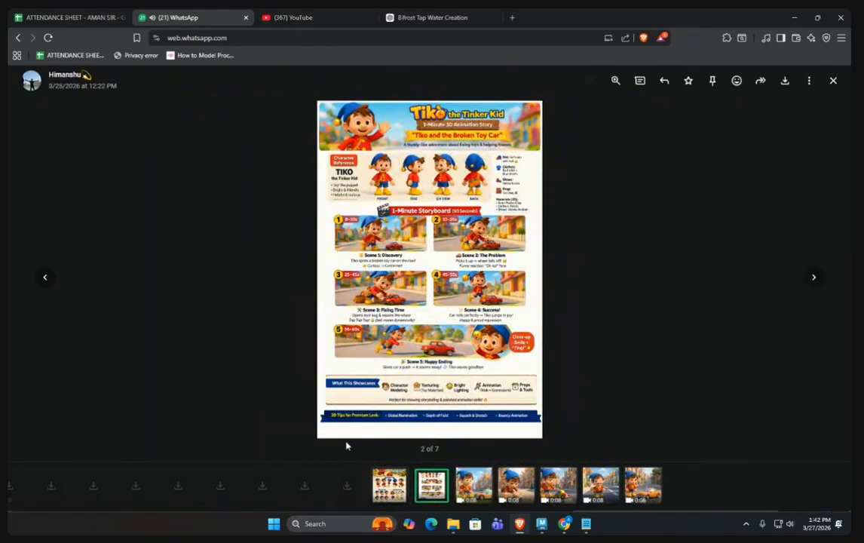
left_click(615, 280)
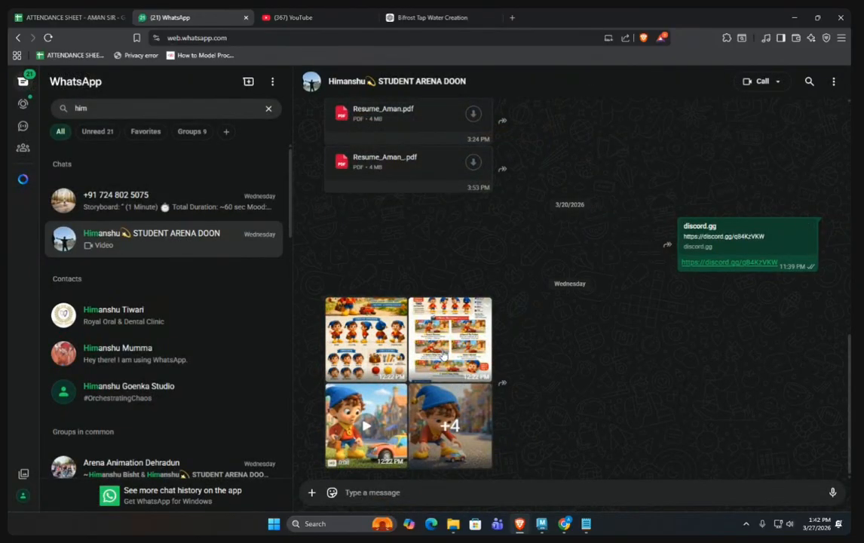
left_click(443, 356)
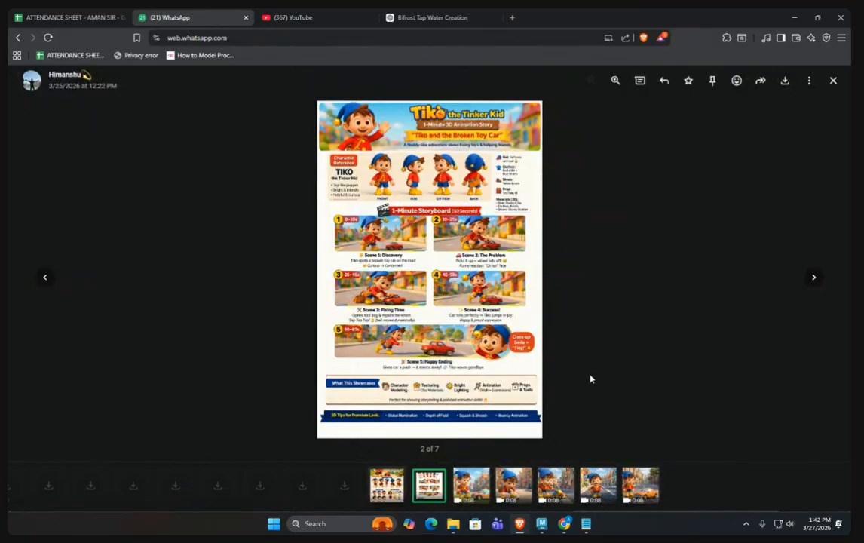
left_click(563, 378)
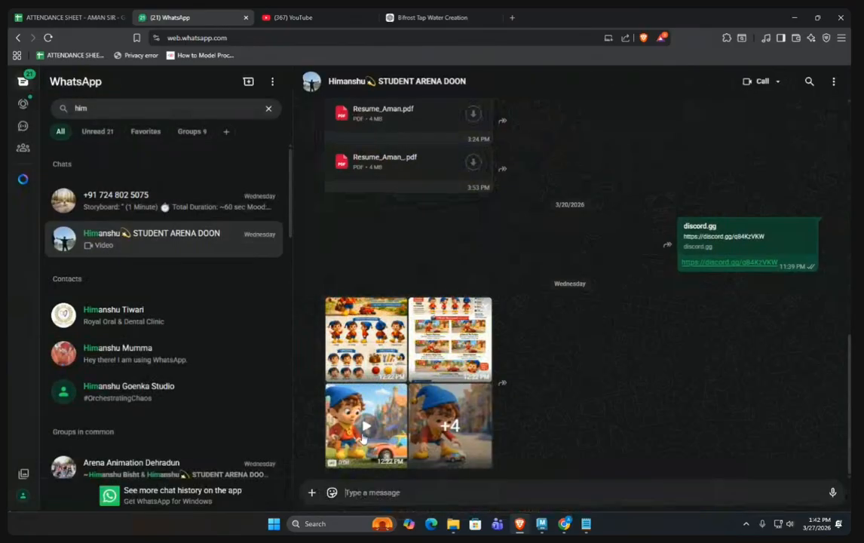
Step: Open the other matching chat with the "Last Light" storyboard and clear the chat search
left_click(117, 211)
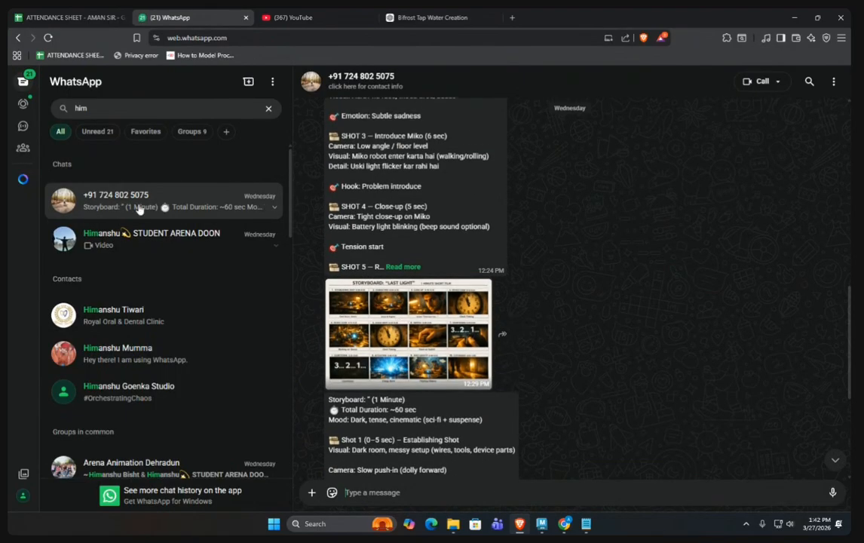
left_click(269, 110)
scroll(188, 331, "down", 1)
scroll(191, 318, "up", 1)
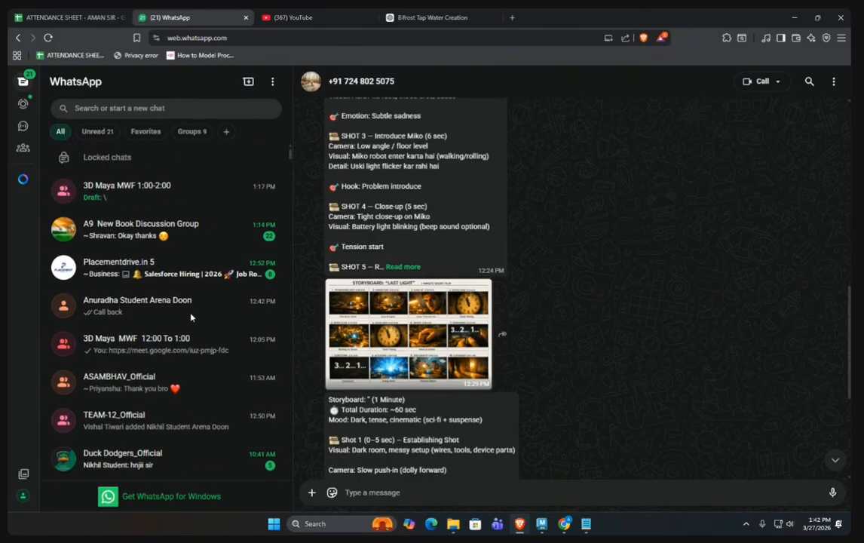
Step: Browse the chat list for the conversation with the Mario showreel animation script, and examine that storyboard image in full view
scroll(191, 324, "down", 5)
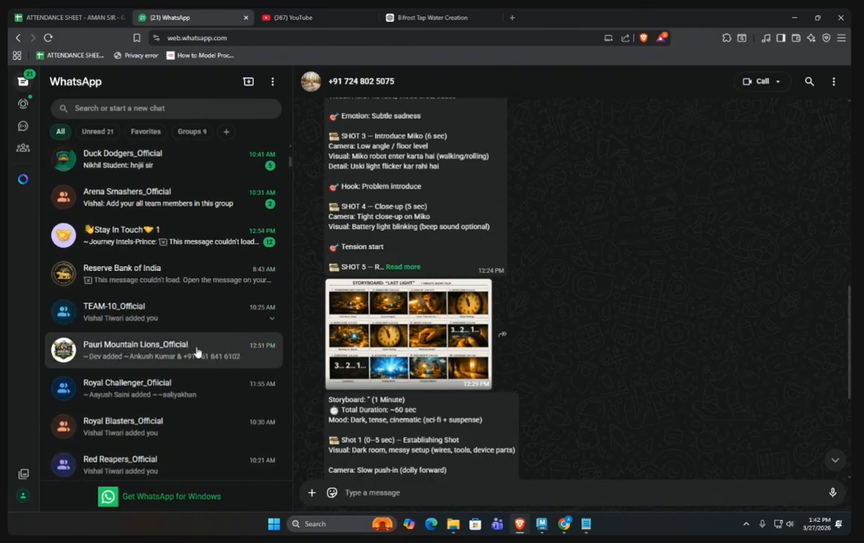
scroll(201, 334, "down", 5)
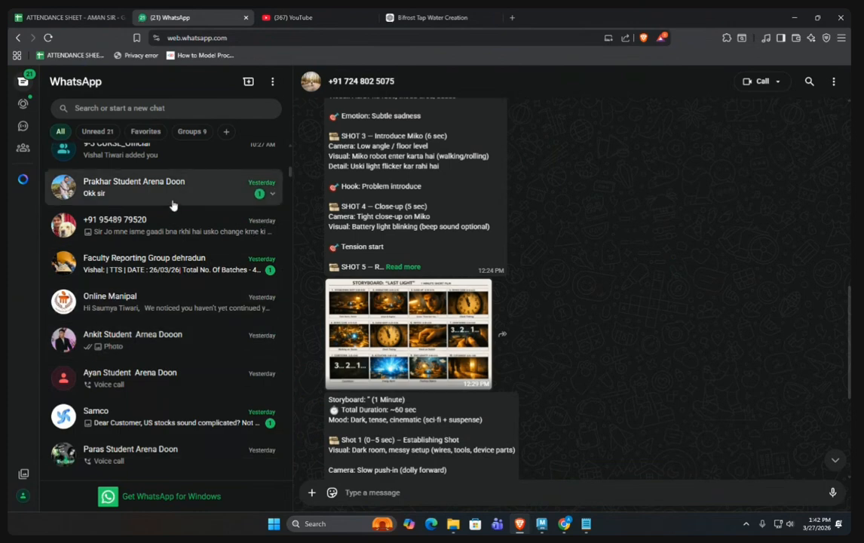
scroll(175, 340, "down", 3)
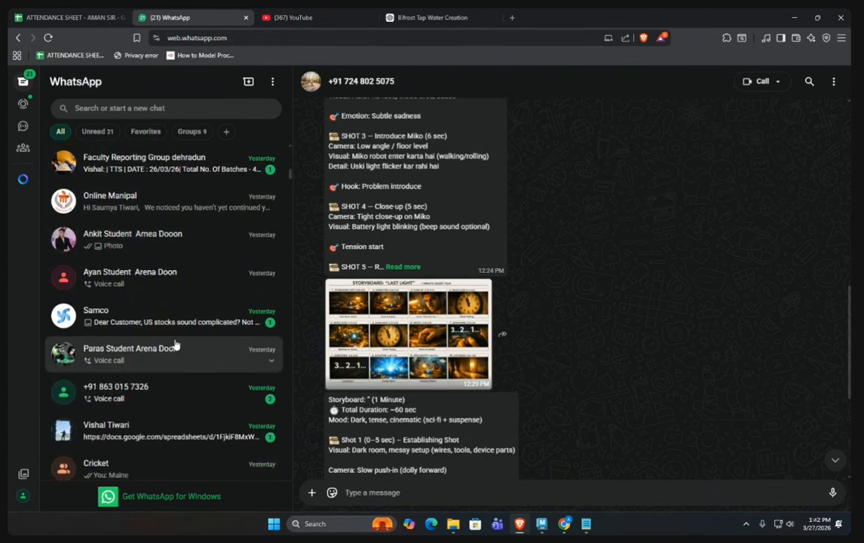
scroll(175, 344, "down", 4)
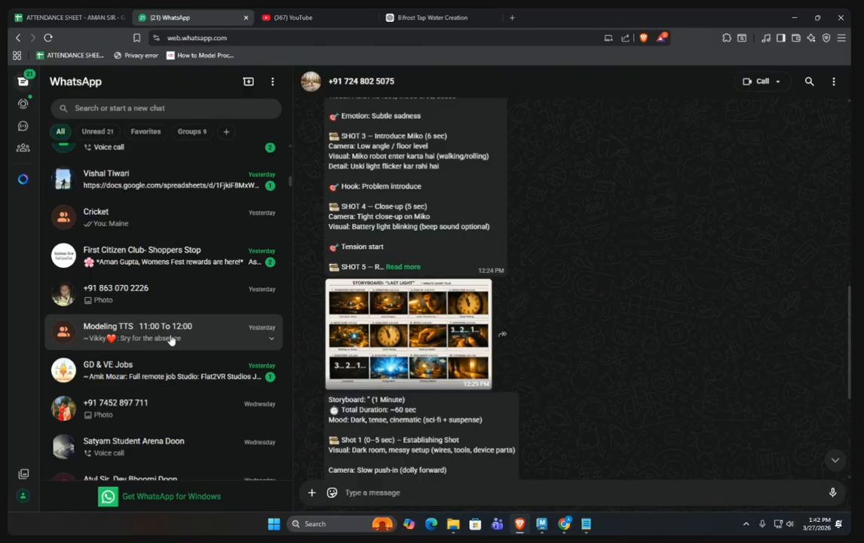
scroll(172, 340, "down", 5)
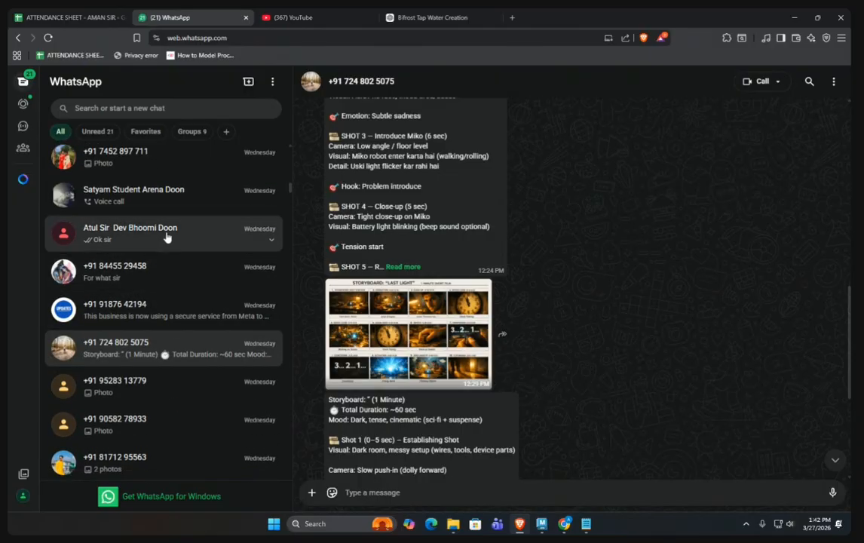
scroll(167, 222, "up", 2)
scroll(167, 226, "up", 1)
scroll(169, 228, "down", 5)
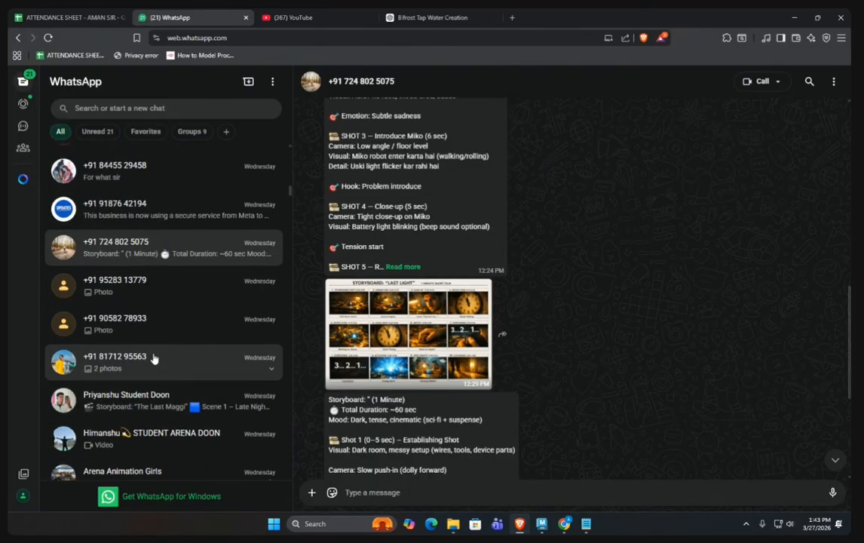
left_click(151, 342)
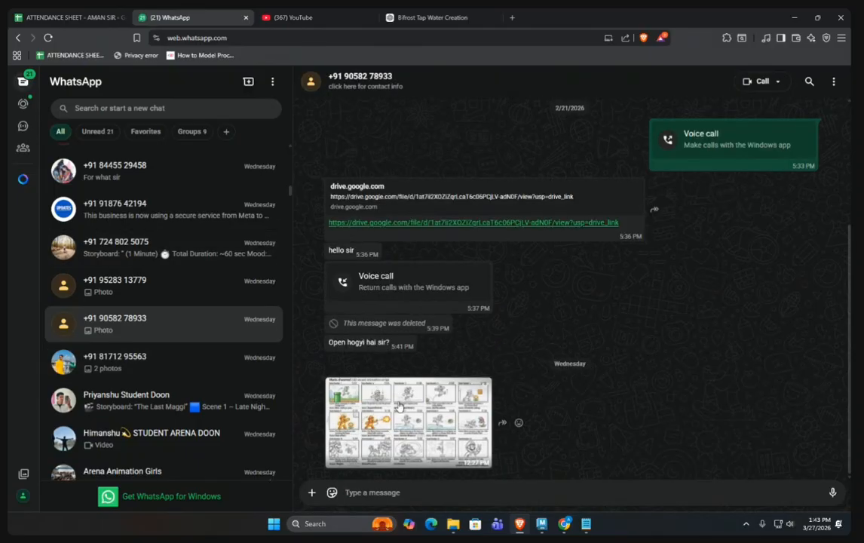
left_click(409, 422)
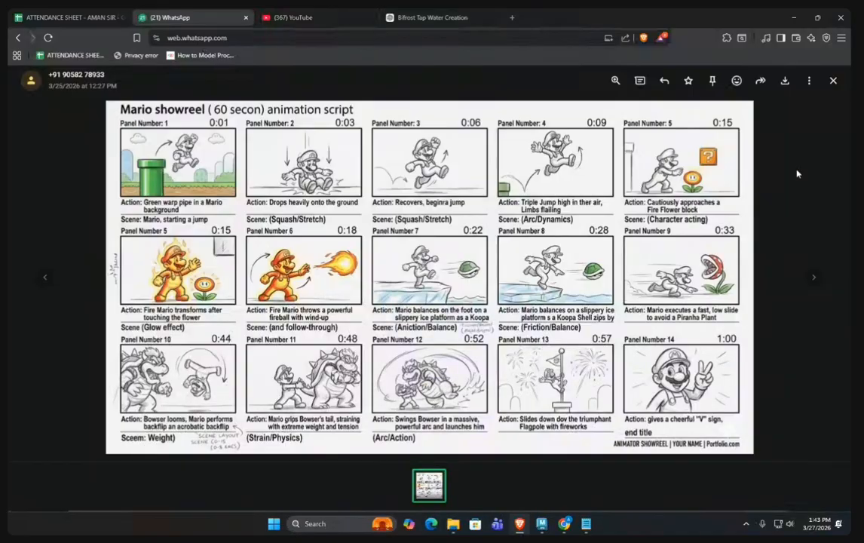
left_click(758, 203)
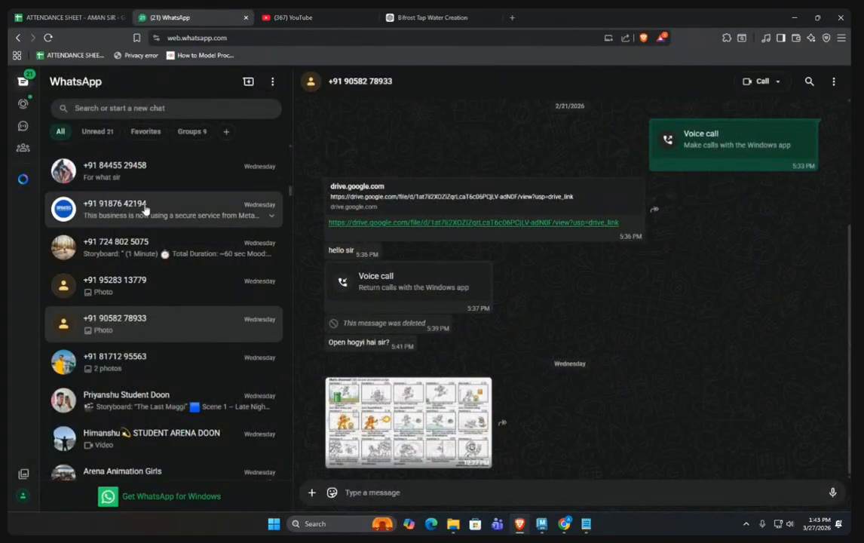
Step: Open the "3D Maya MWF 1:00-2:00" group chat from the chat list and clear its leftover message draft
scroll(152, 219, "down", 10)
scroll(152, 219, "up", 5)
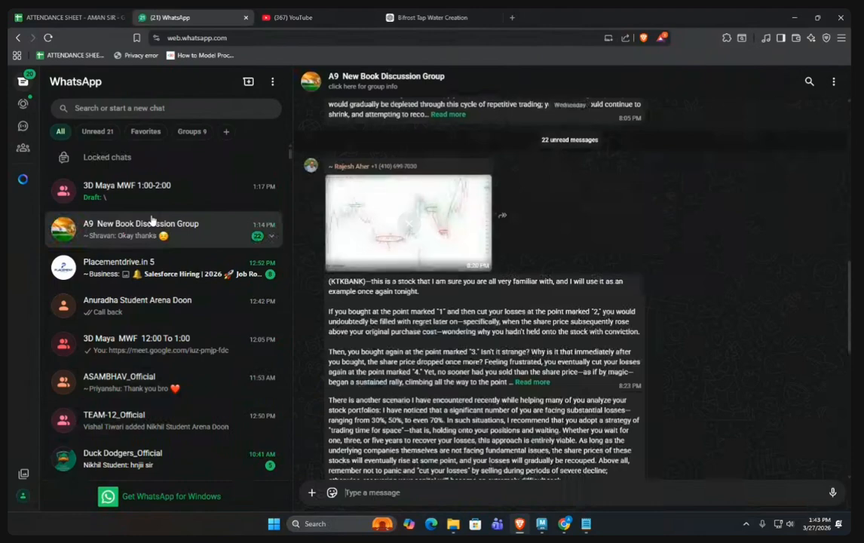
left_click(150, 224)
left_click(128, 185)
type("\\")
key("BackSpace")
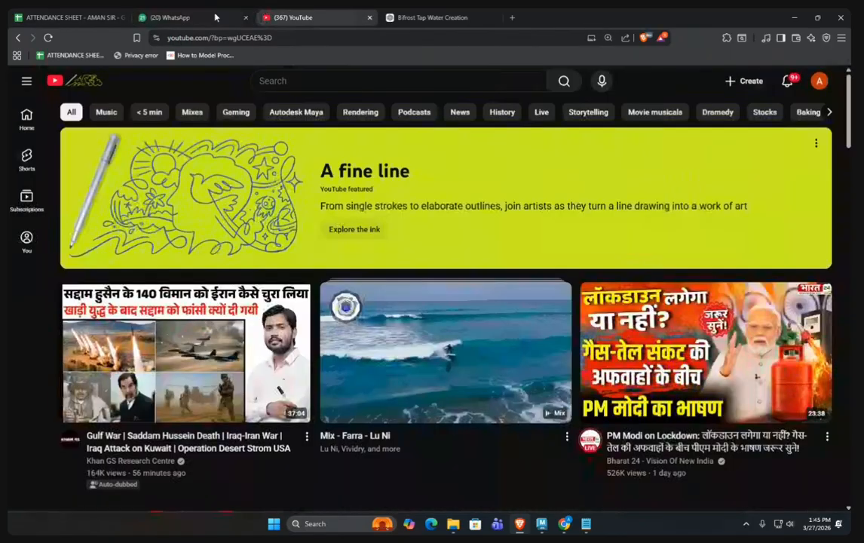
left_click(295, 16)
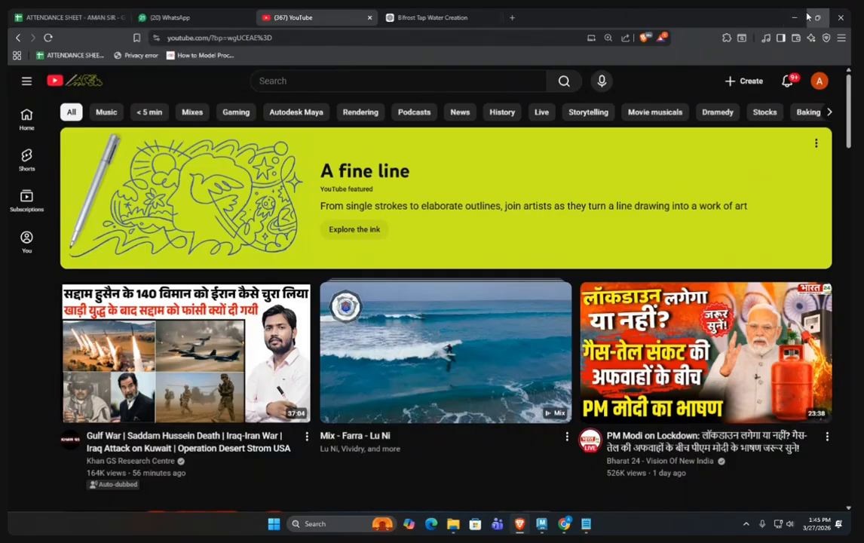
double_click(743, 12)
left_click(135, 463)
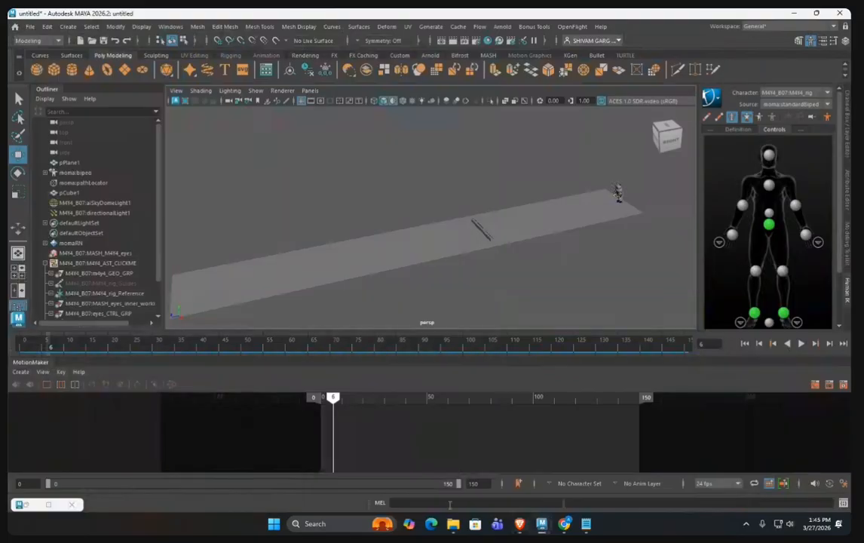
left_click(519, 524)
double_click(596, 16)
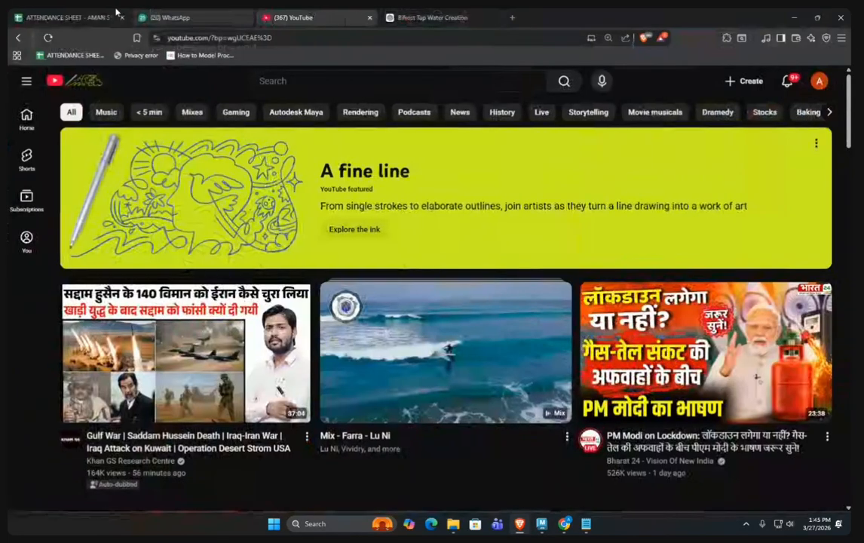
Step: Switch to the attendance spreadsheet in Google Sheets and open its MWF sheet
left_click(64, 15)
scroll(113, 378, "down", 8)
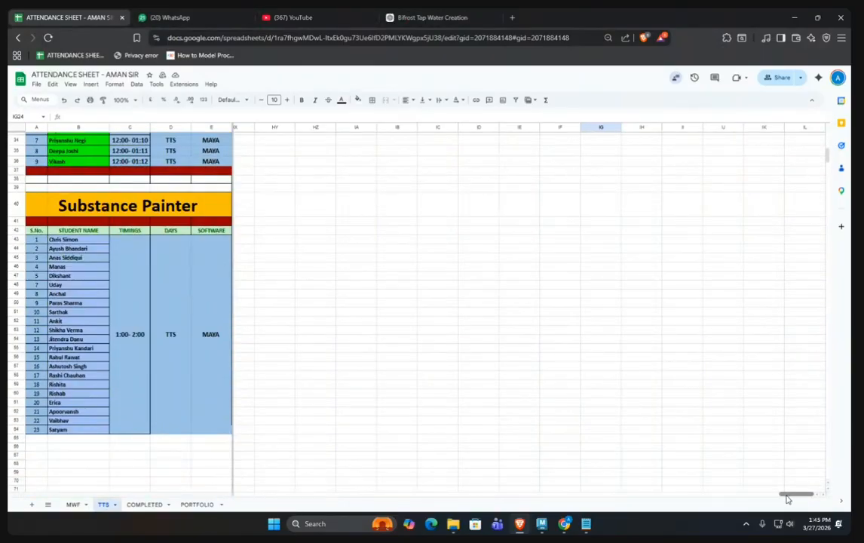
left_click_drag(789, 494, 369, 506)
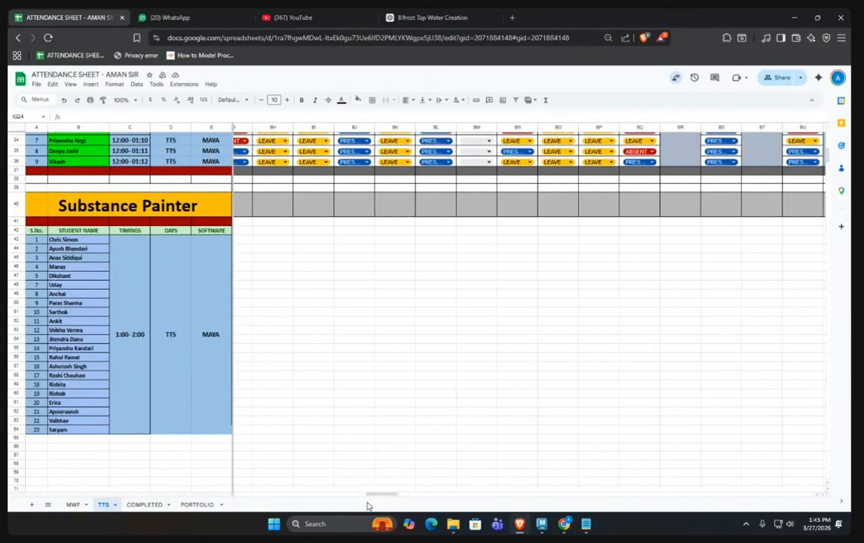
left_click(72, 503)
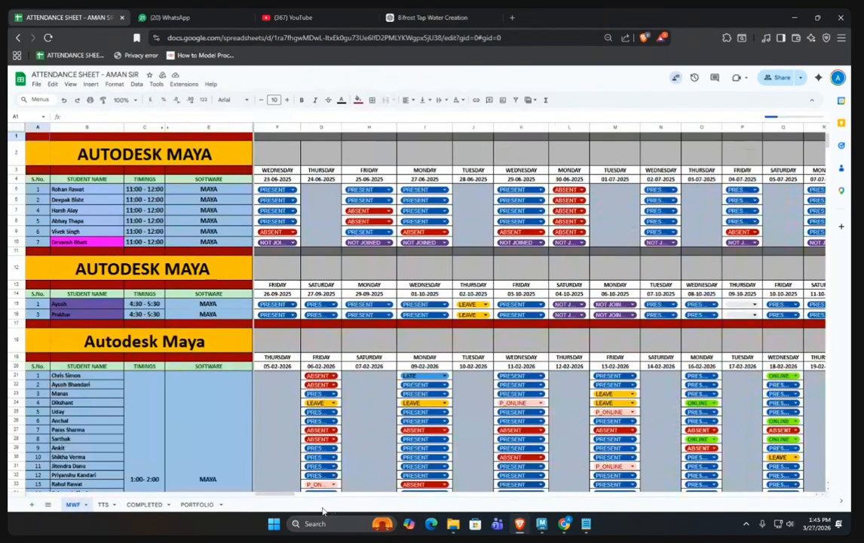
Step: Extend the 25-03-2026 attendance column of the 1:00-2:00 Autodesk Maya batch across to Friday 27-03-2026
left_click_drag(276, 496, 366, 503)
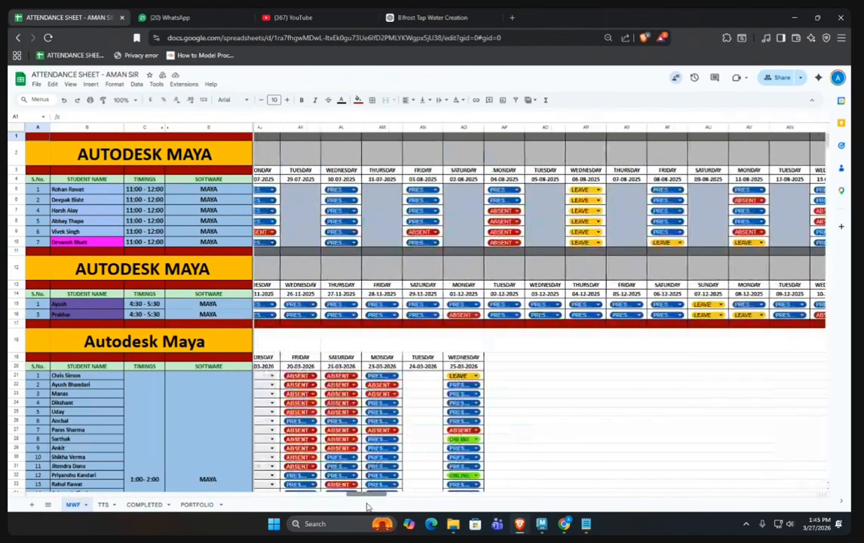
scroll(434, 382, "down", 5)
left_click_drag(455, 156, 506, 193)
Step: Clear the copied attendance statuses under 26-03-2026 and 27-03-2026, keeping the date headers
left_click_drag(504, 425, 509, 179)
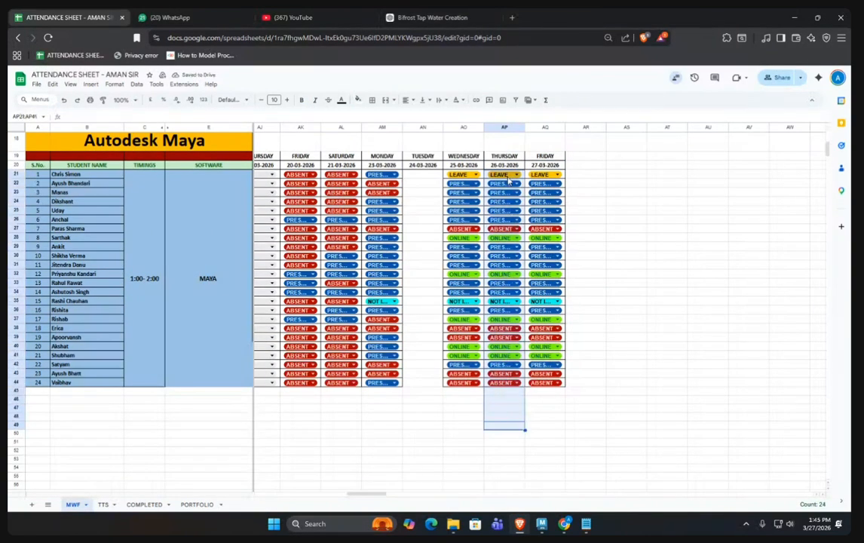
key("Delete")
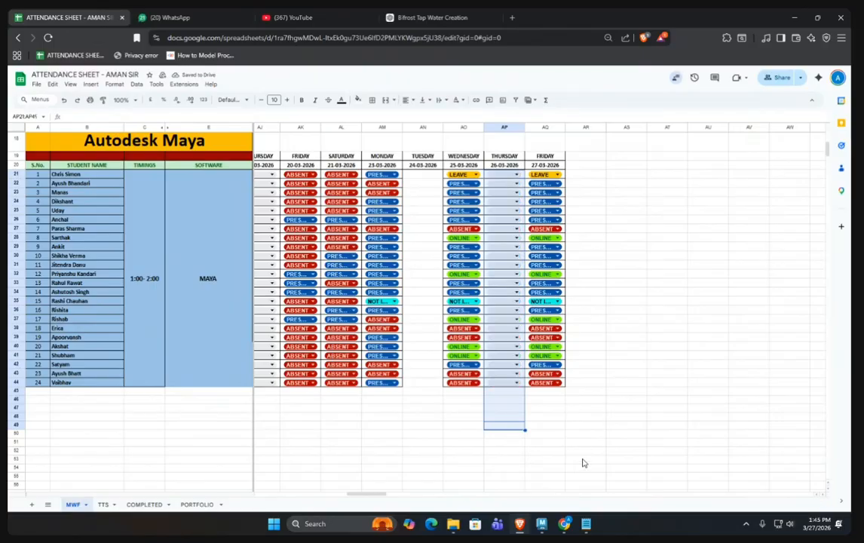
left_click_drag(585, 425, 535, 180)
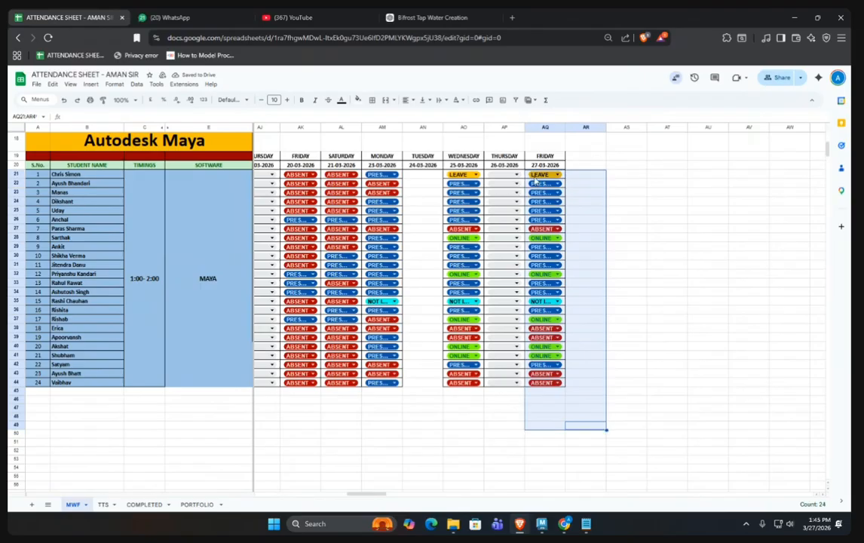
key("Delete")
left_click_drag(666, 219, 654, 212)
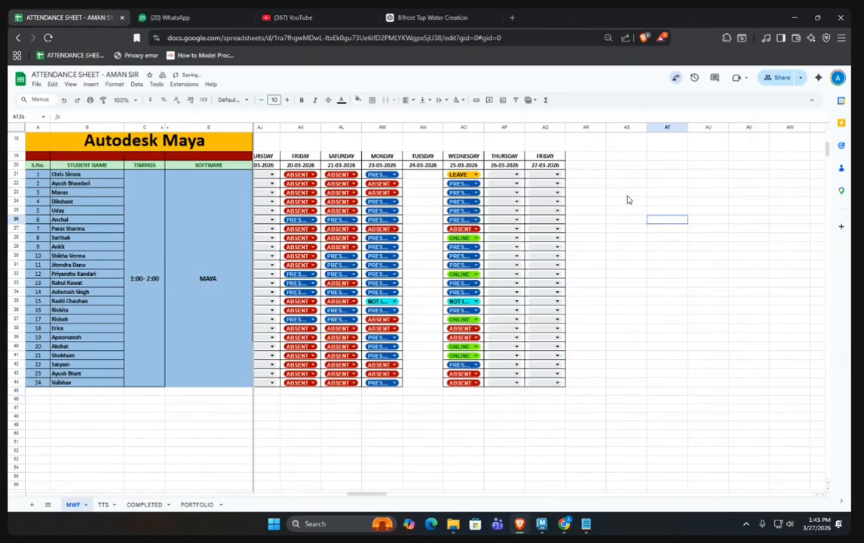
Step: Set the 27-03-2026 attendance to LEAVE for student 1 and PRESENT for students 2 and 3
left_click(556, 175)
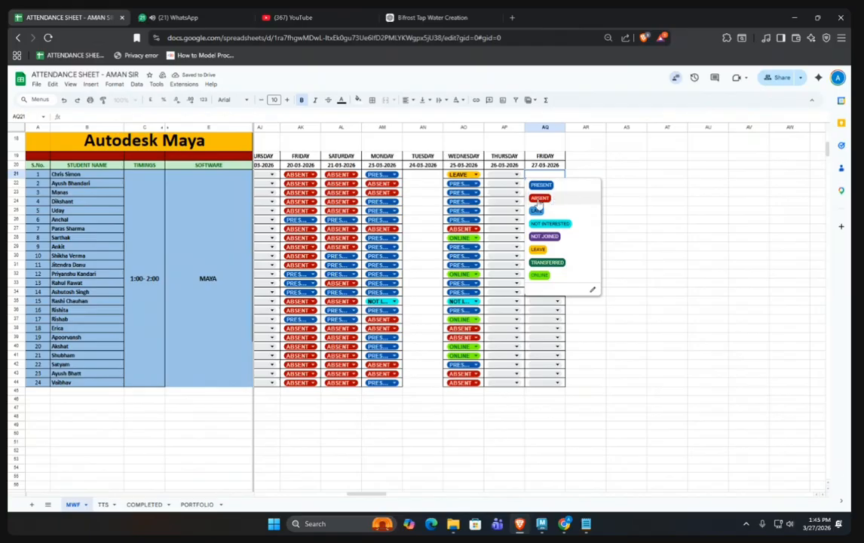
left_click(539, 199)
left_click(546, 183)
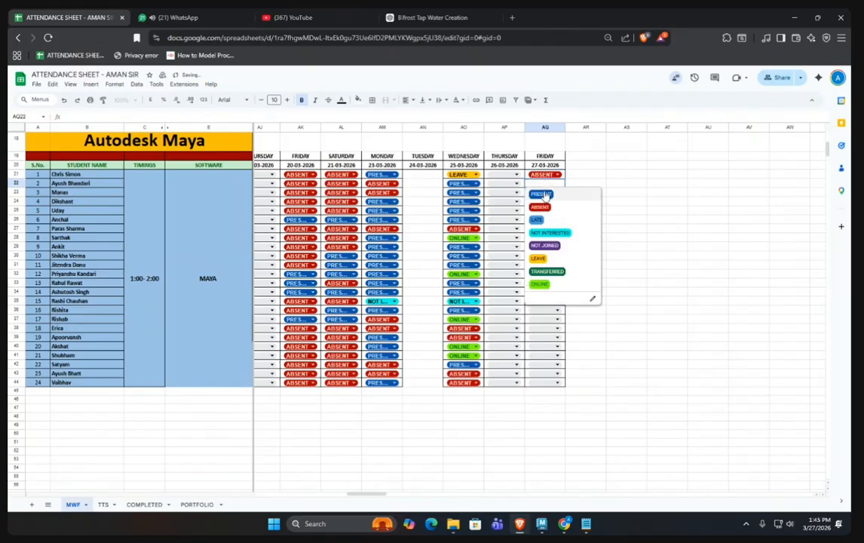
left_click(540, 174)
double_click(540, 174)
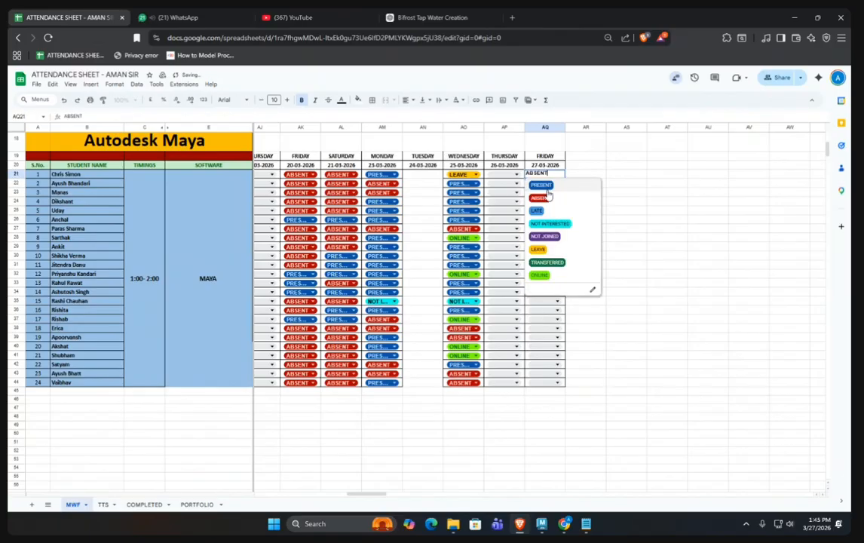
left_click(569, 254)
left_click(557, 192)
left_click(541, 202)
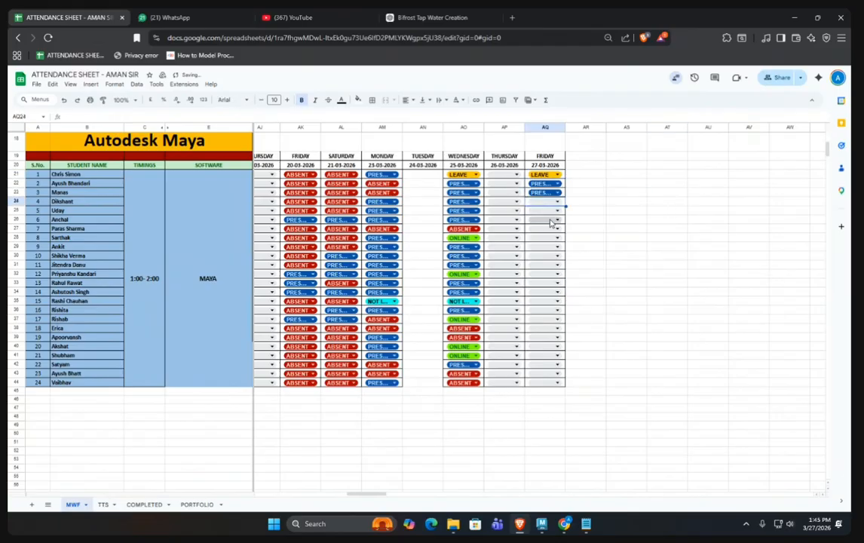
Step: Set the 27-03-2026 attendance to ONLINE for students 4 and 5 and PRESENT for student 6
left_click(555, 202)
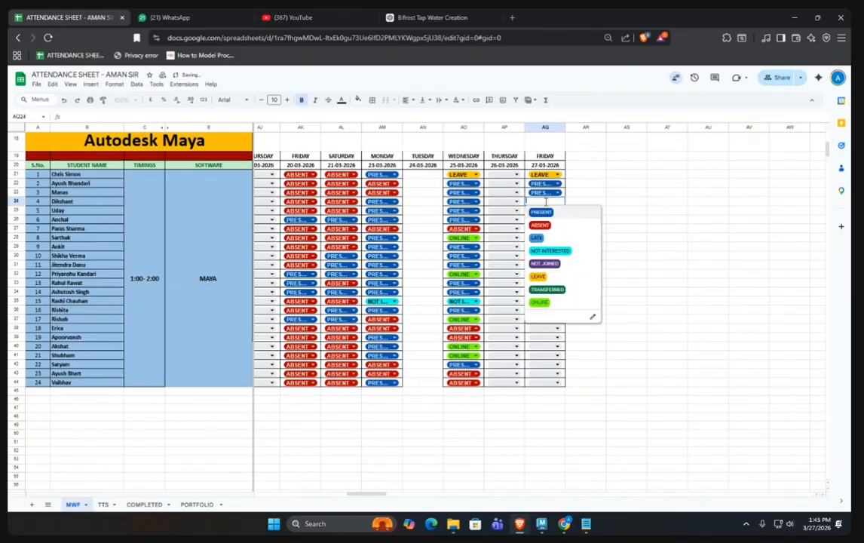
left_click(540, 304)
left_click(557, 211)
left_click(540, 311)
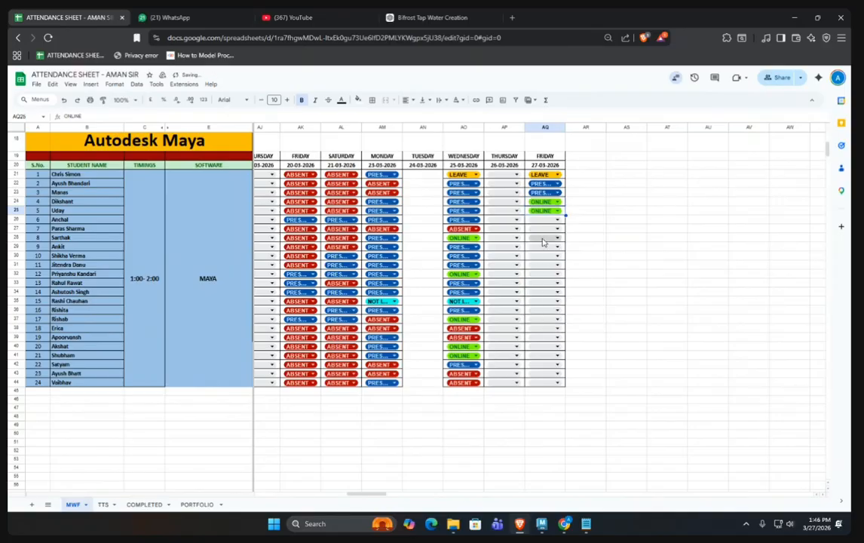
left_click(557, 220)
left_click(541, 230)
Step: Set the 27-03-2026 attendance to LEAVE for students 7 and 9 and ONLINE for student 8
left_click(557, 229)
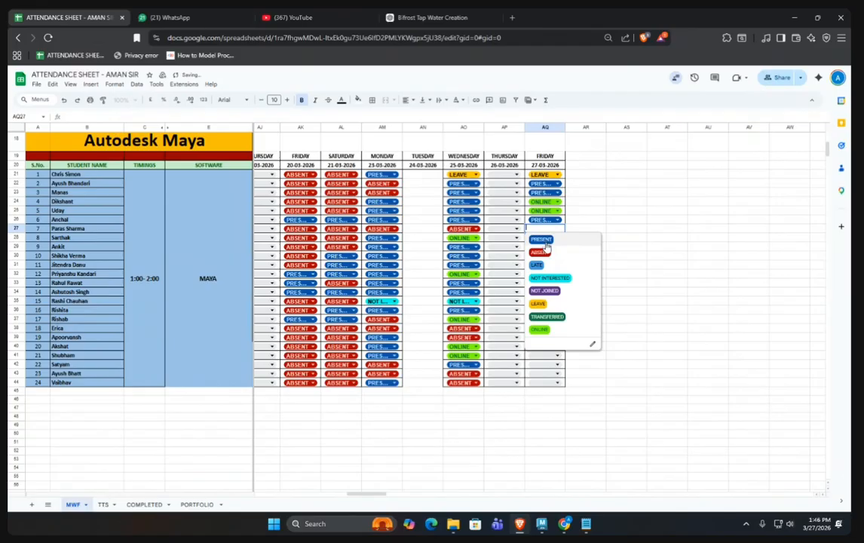
type("ABSENT")
left_click(540, 303)
left_click(557, 238)
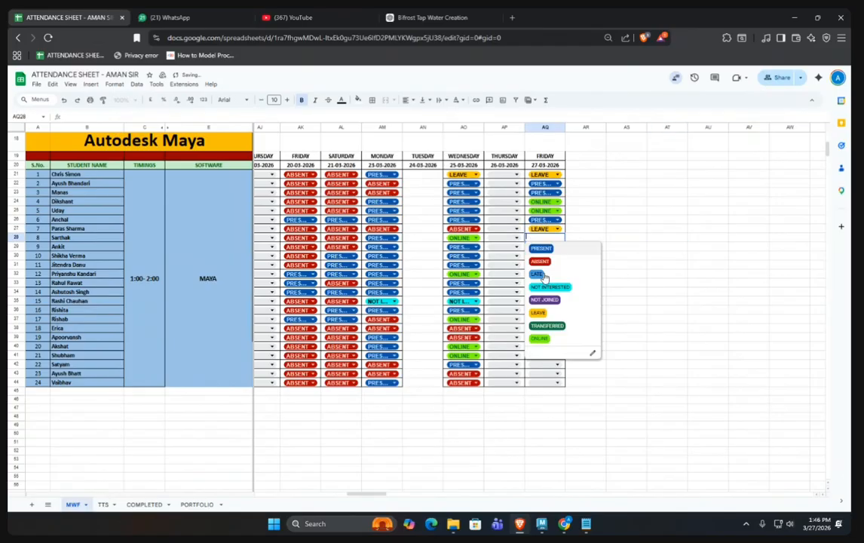
left_click(539, 338)
left_click(528, 246)
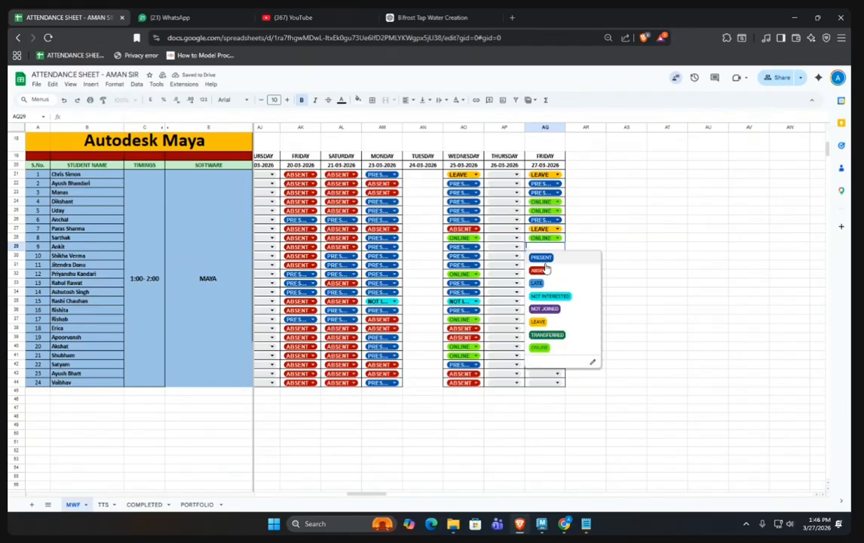
type("ABSENT")
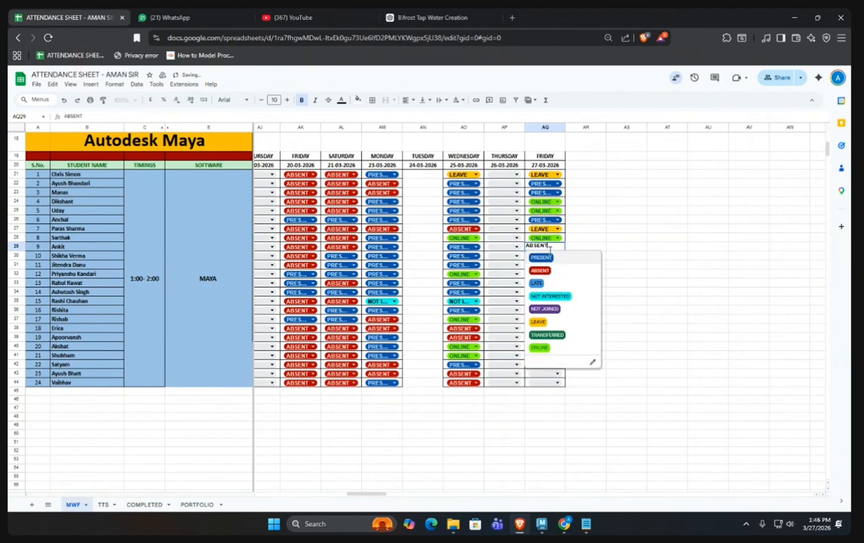
left_click(539, 322)
Step: Set the 27-03-2026 attendance to PRESENT for students 10 and 11 and LEAVE for student 12
left_click(541, 260)
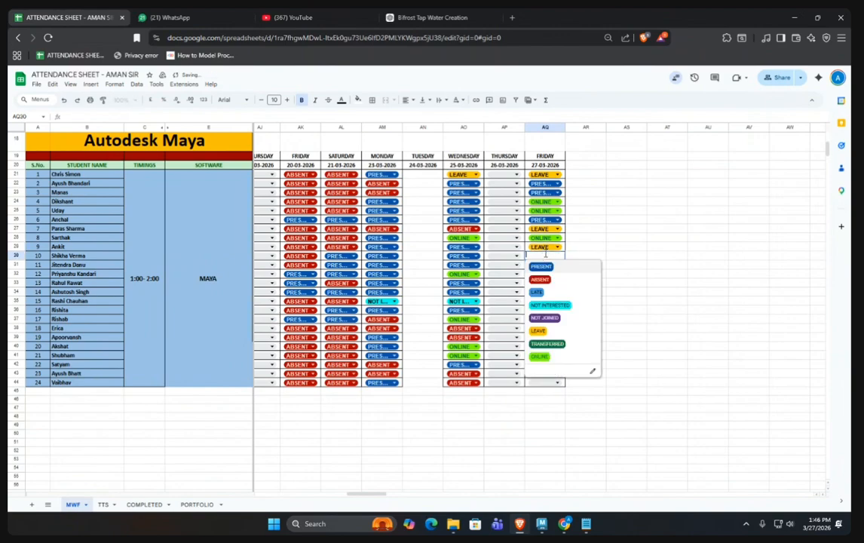
left_click(547, 270)
left_click(547, 269)
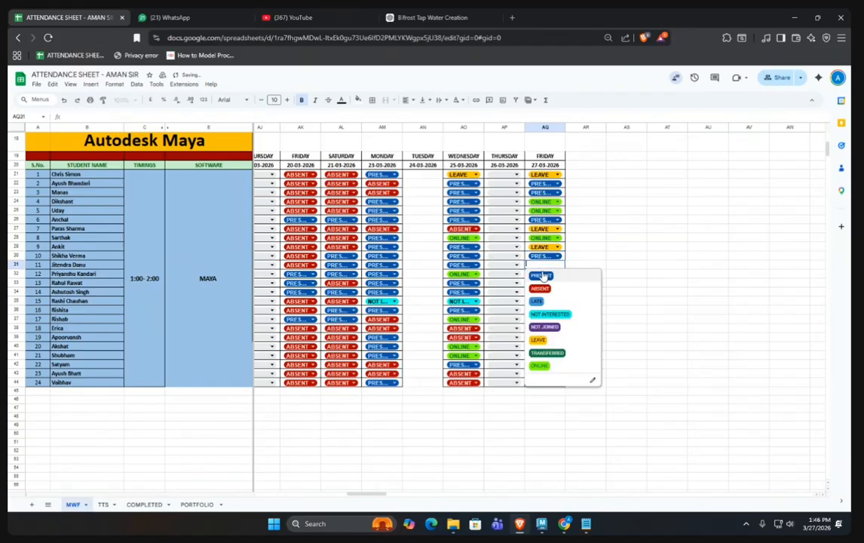
left_click(542, 276)
left_click(545, 274)
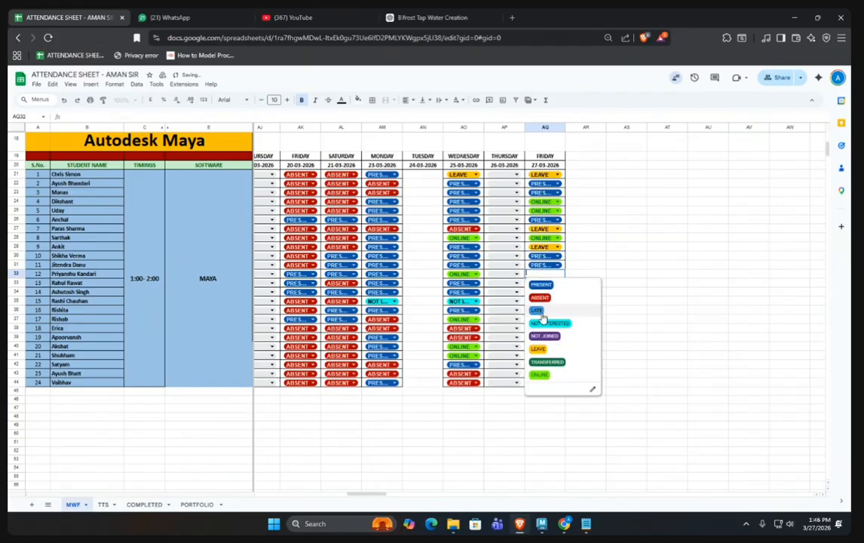
left_click(538, 349)
Step: Set the 27-03-2026 attendance to PRESENT for students 13 and 14 and NOT INTERESTED for student 15
left_click(559, 284)
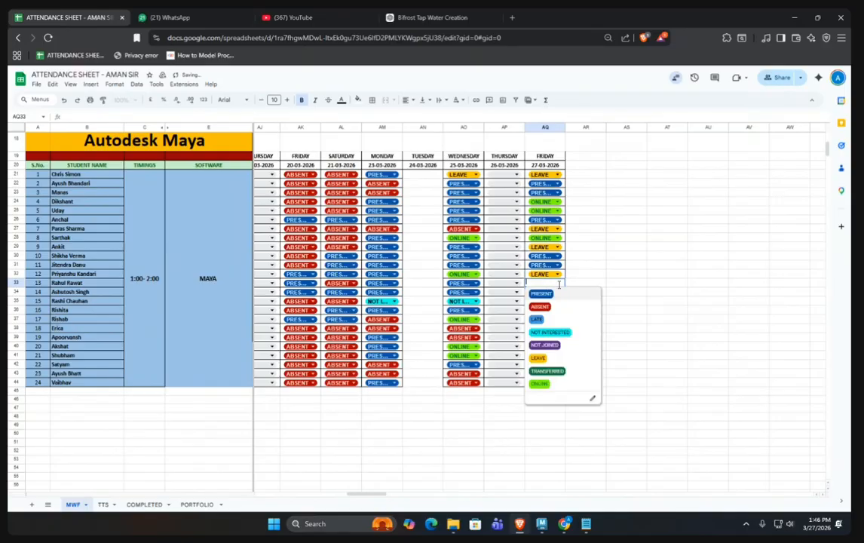
left_click(541, 294)
left_click(548, 294)
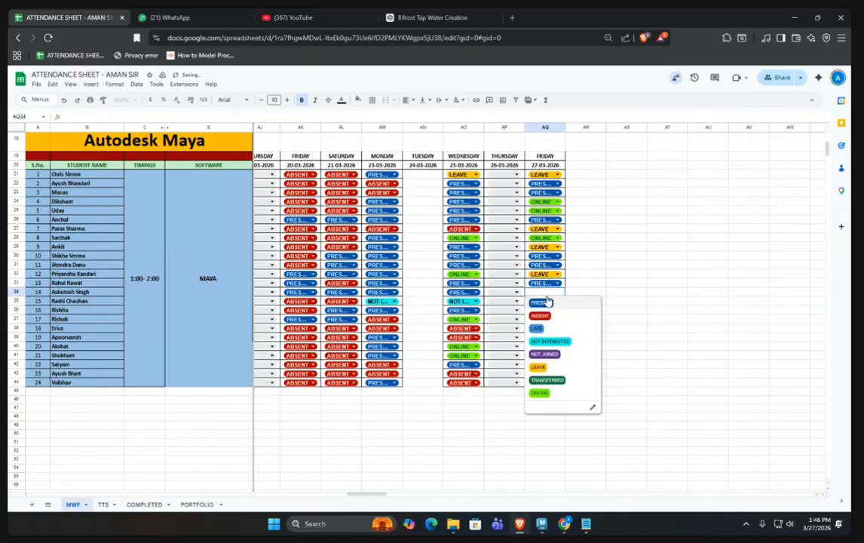
left_click(547, 301)
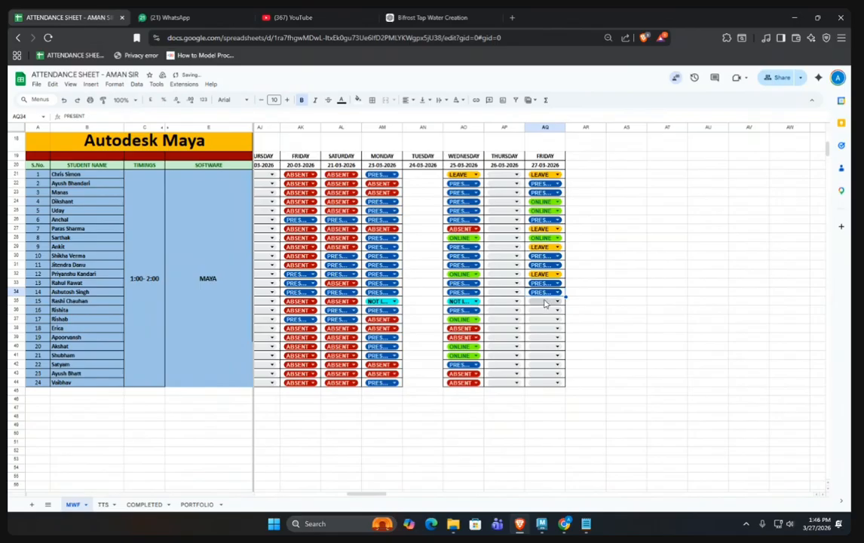
left_click(547, 302)
left_click(543, 352)
Step: Set the 27-03-2026 attendance to PRESENT for student 16 and LEAVE for students 17 and 18
left_click(546, 309)
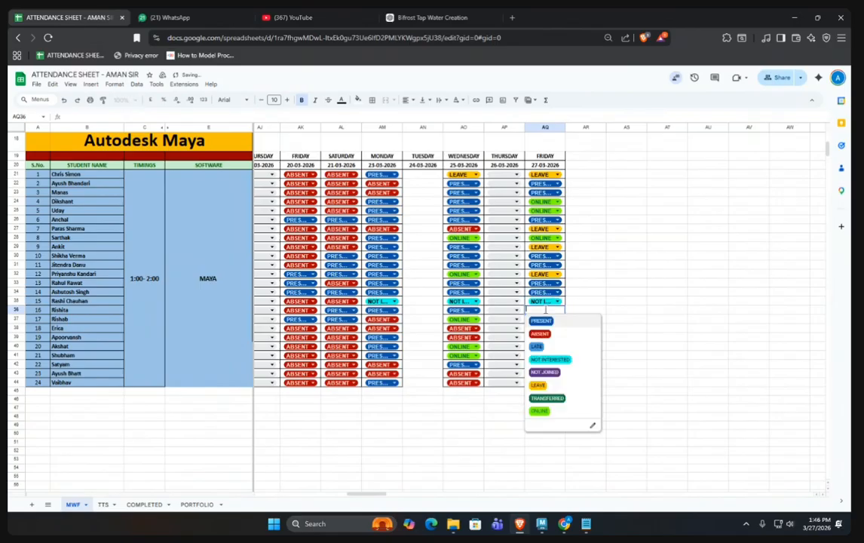
left_click(541, 321)
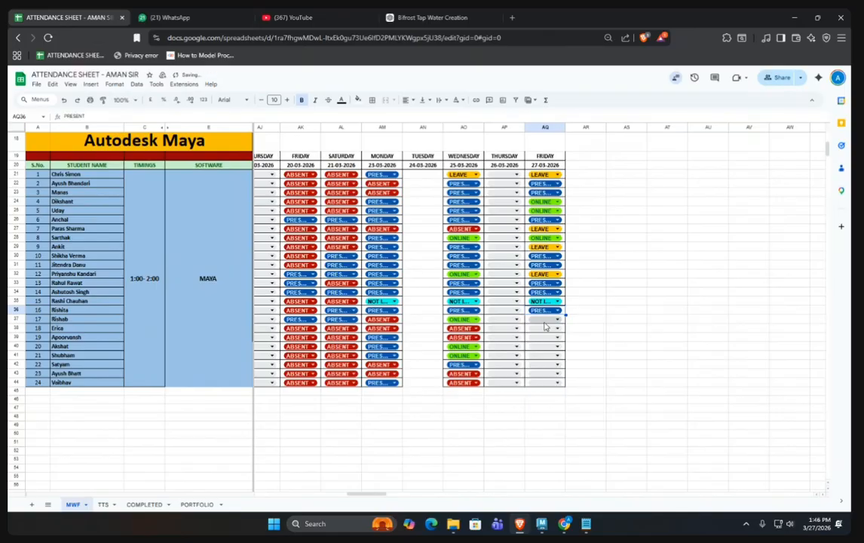
left_click(544, 319)
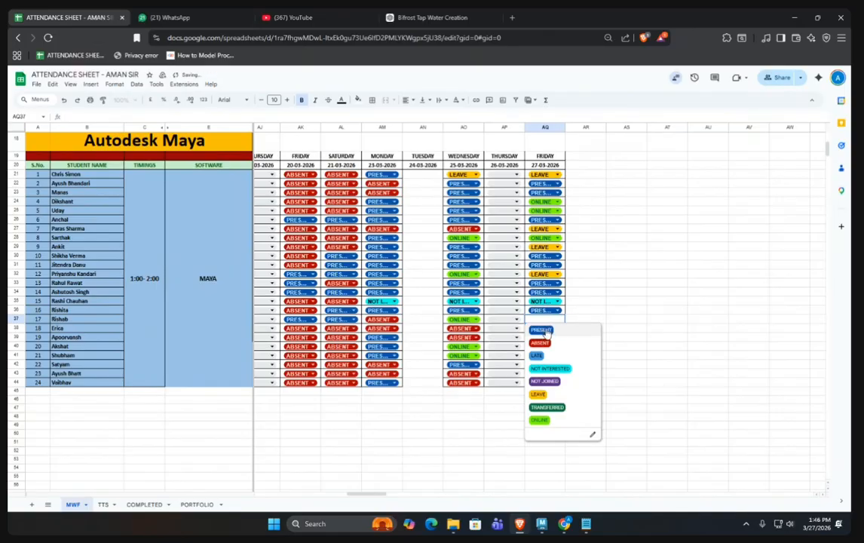
left_click(539, 395)
left_click(550, 331)
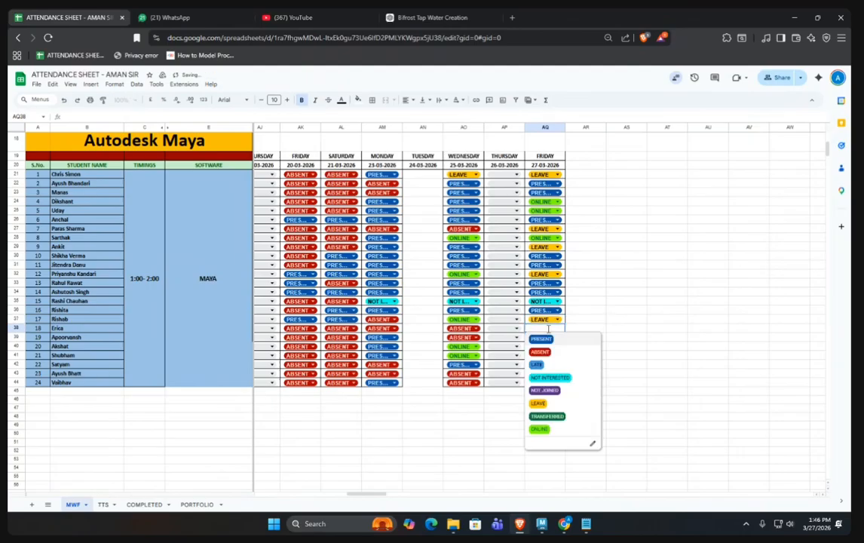
left_click(538, 404)
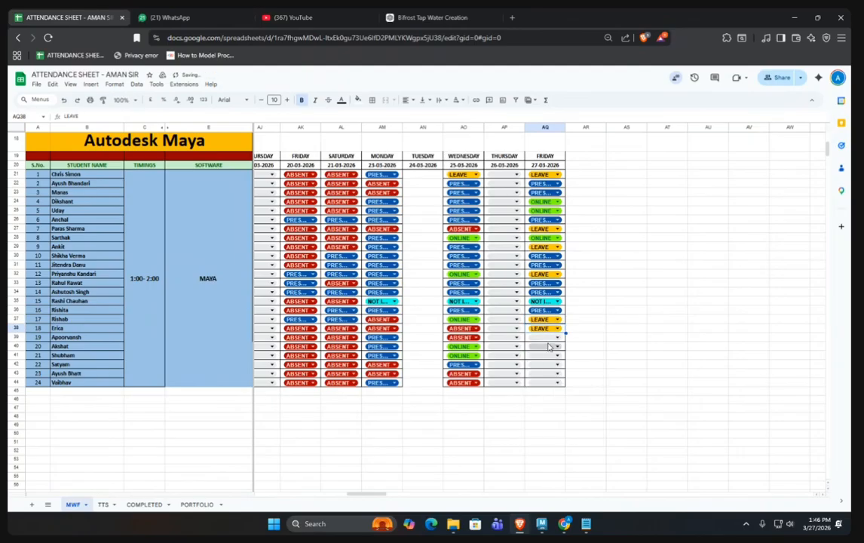
Step: Set the 27-03-2026 attendance to PRESENT for students 19 to 22
left_click(547, 337)
left_click(540, 347)
left_click(544, 347)
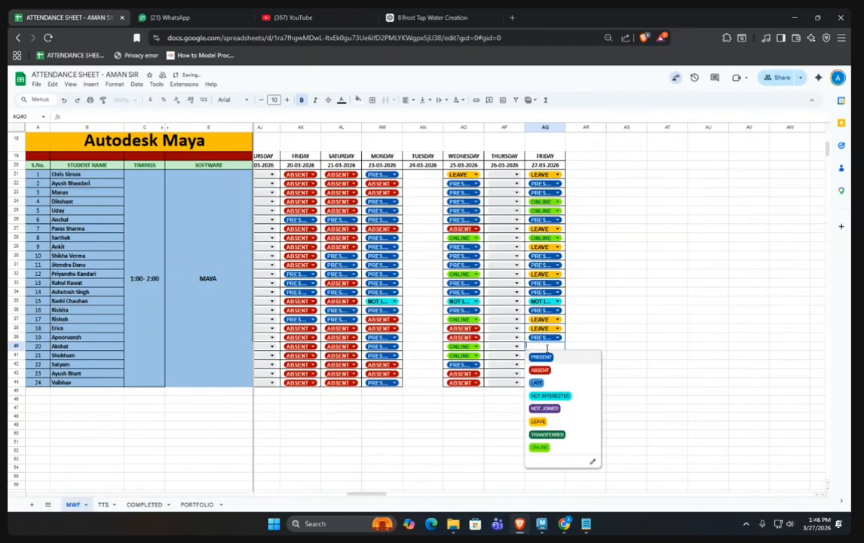
left_click(541, 357)
left_click(544, 356)
left_click(541, 366)
left_click(543, 365)
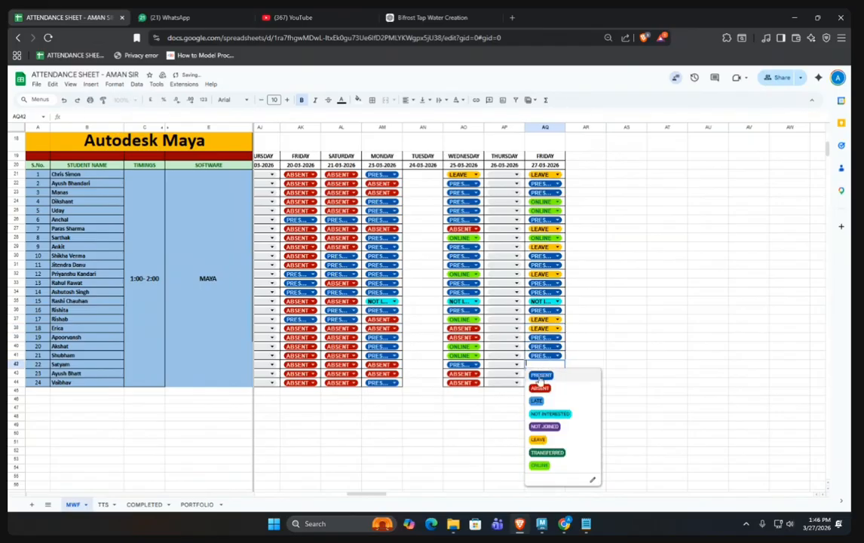
left_click(541, 375)
Step: Set the 27-03-2026 attendance to ABSENT for student 23 and PRESENT for student 24
left_click(543, 373)
left_click(540, 397)
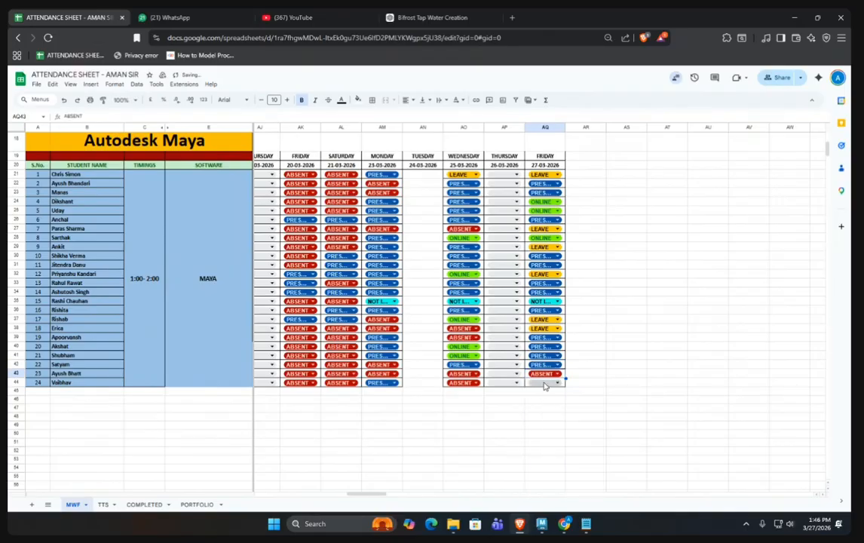
left_click(543, 382)
left_click(541, 393)
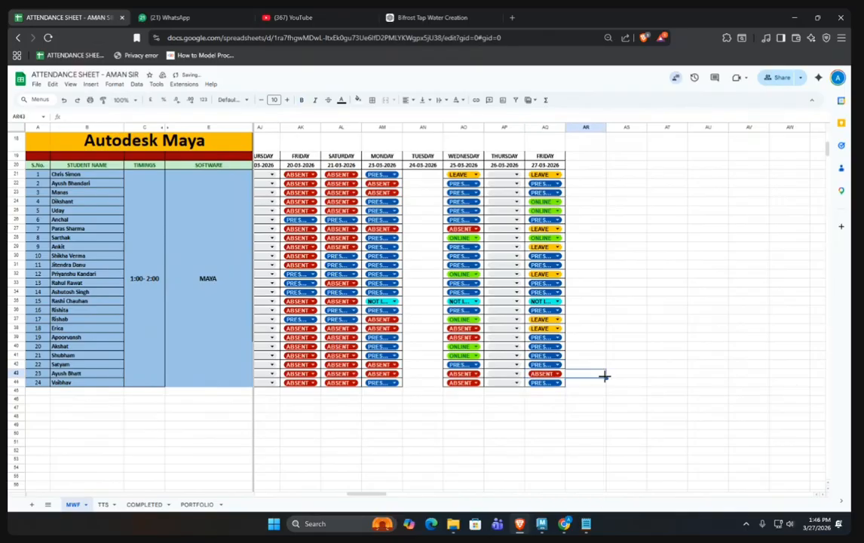
left_click(583, 224)
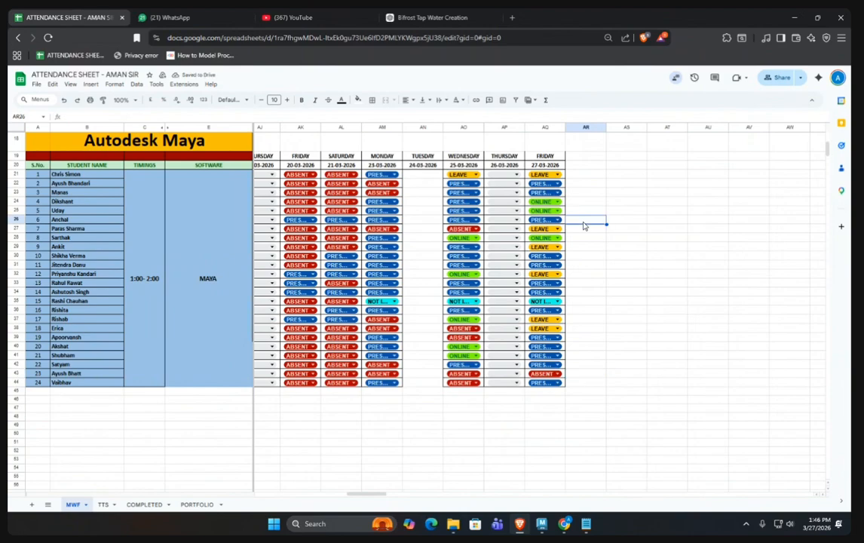